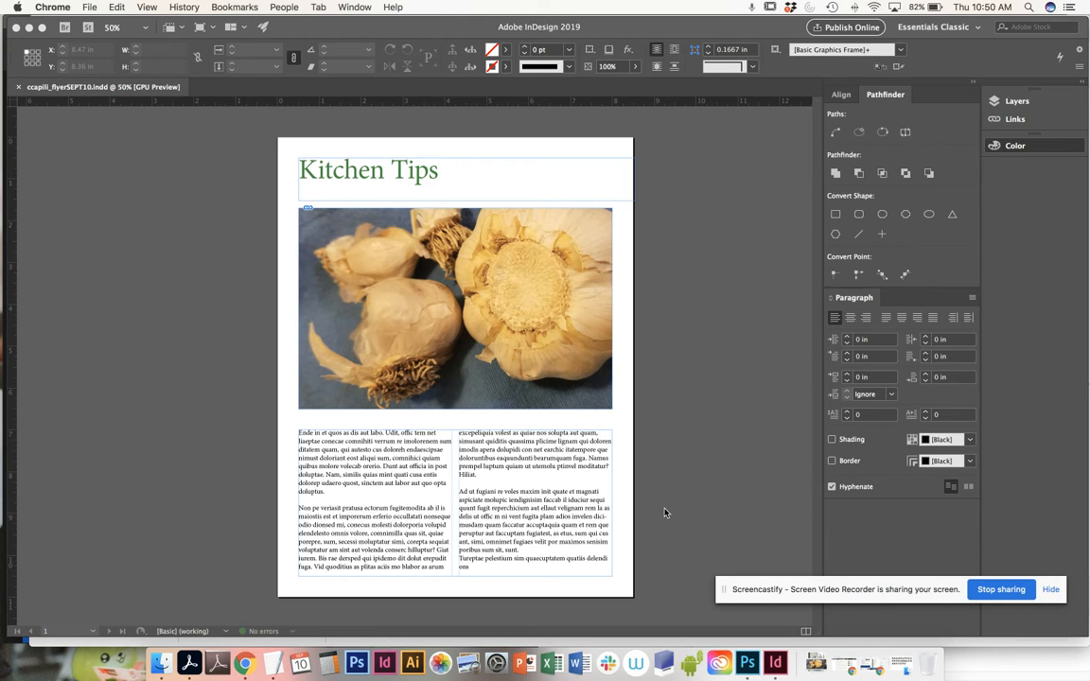
pyautogui.click(663, 507)
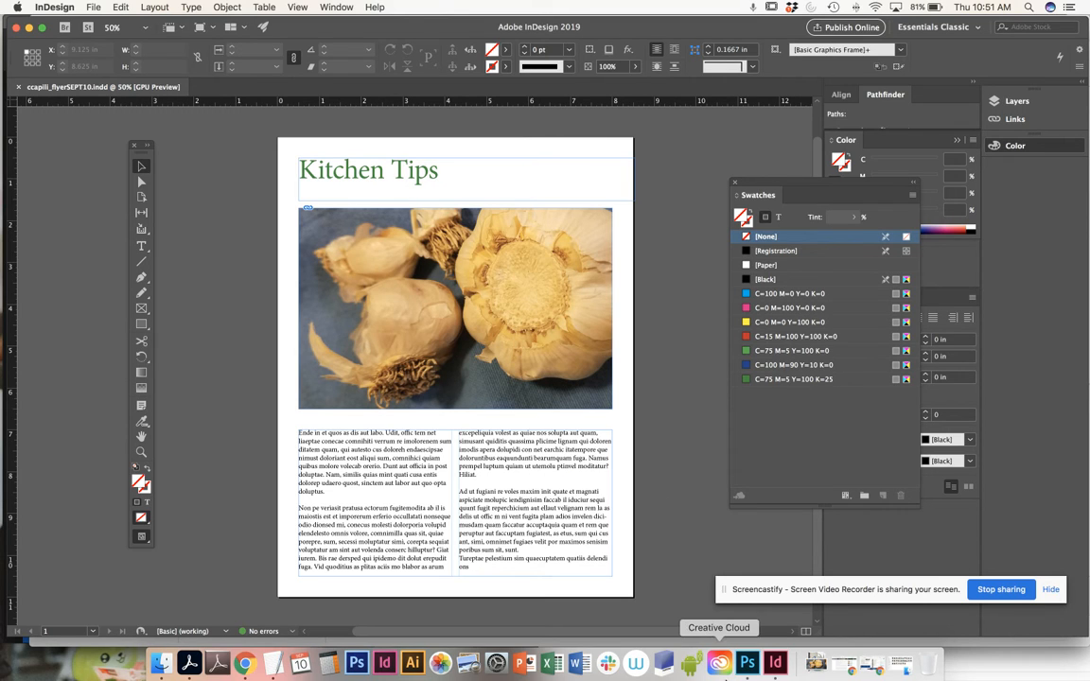
pyautogui.click(748, 665)
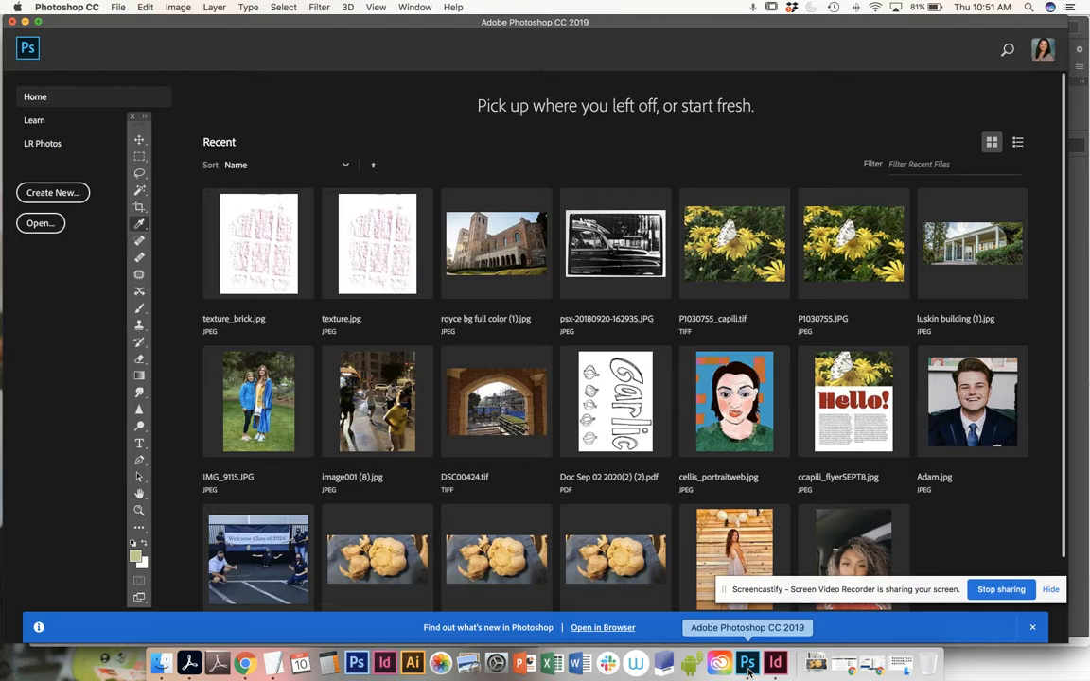
pyautogui.click(119, 9)
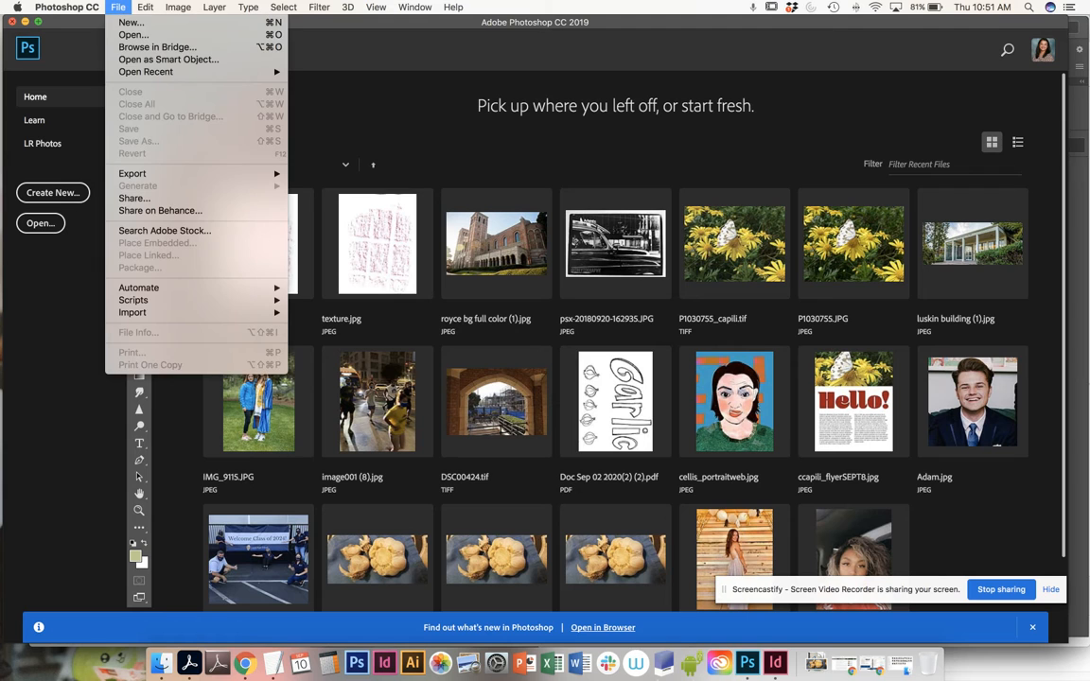
pyautogui.click(777, 665)
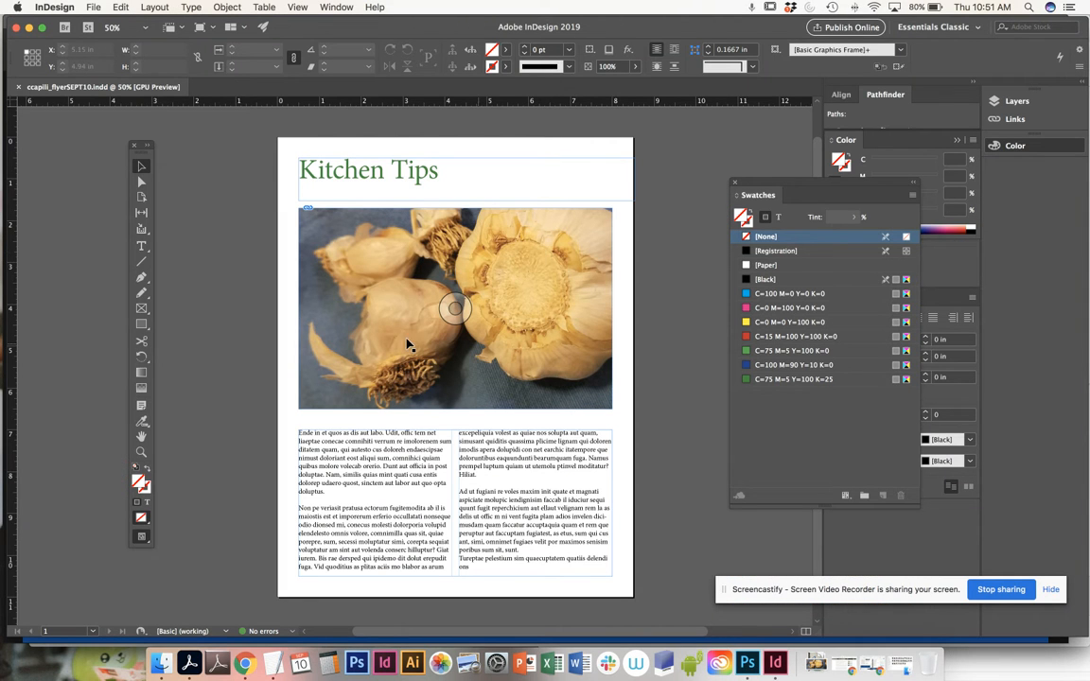
# Step: Switch to Photoshop and open texture_brick.jpg and Doc Sep 02 2020(2) (2)-2.jpg together from the JOUR315_flyerSEPT10 folder
pyautogui.click(747, 665)
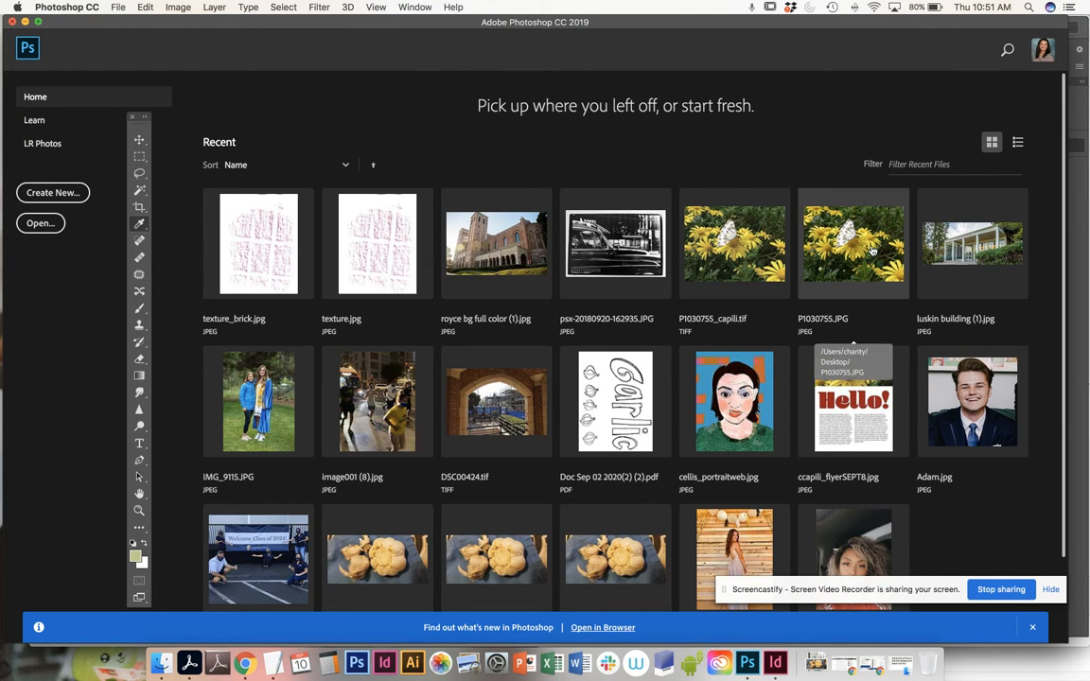
pyautogui.click(40, 225)
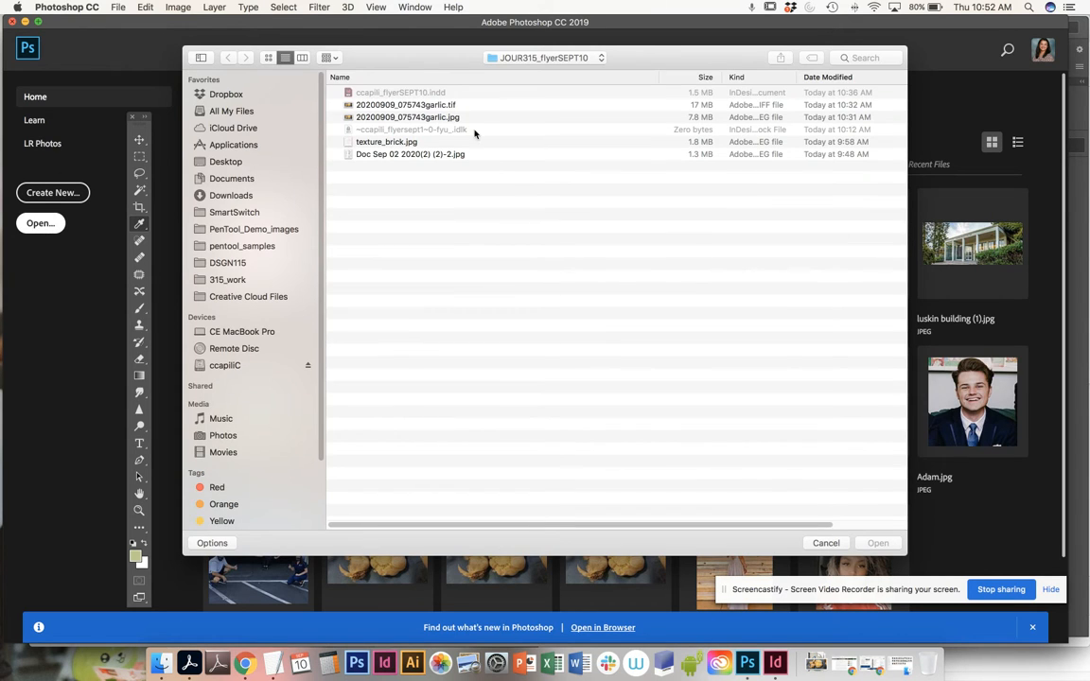
pyautogui.click(352, 153)
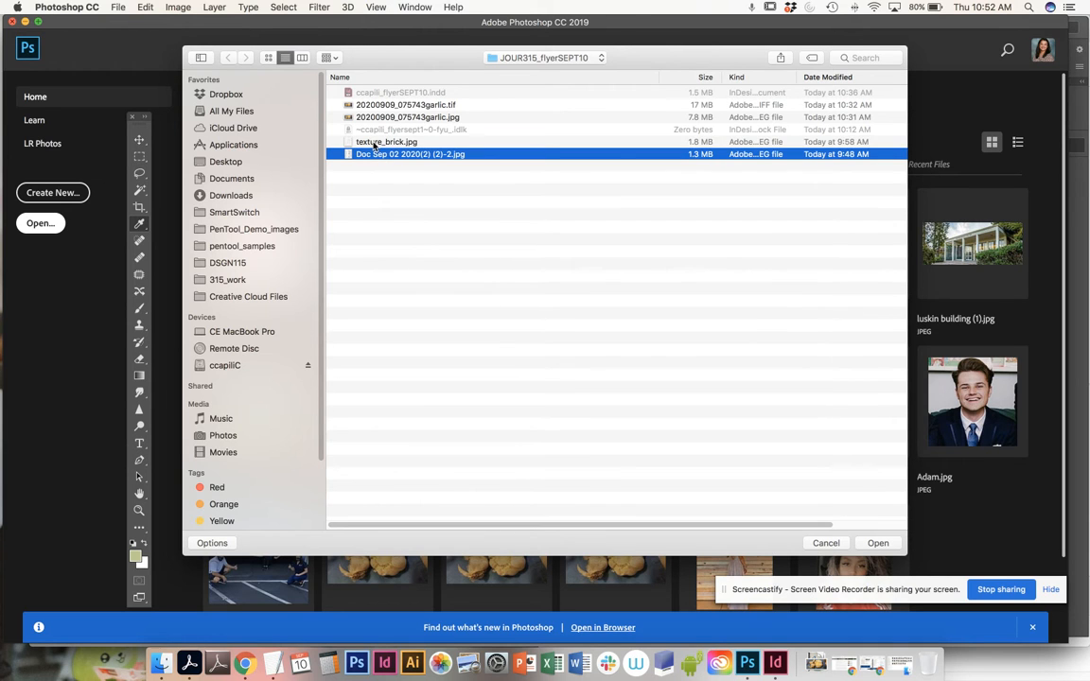
pyautogui.keyDown('shift'); pyautogui.click(375, 142); pyautogui.keyUp('shift')
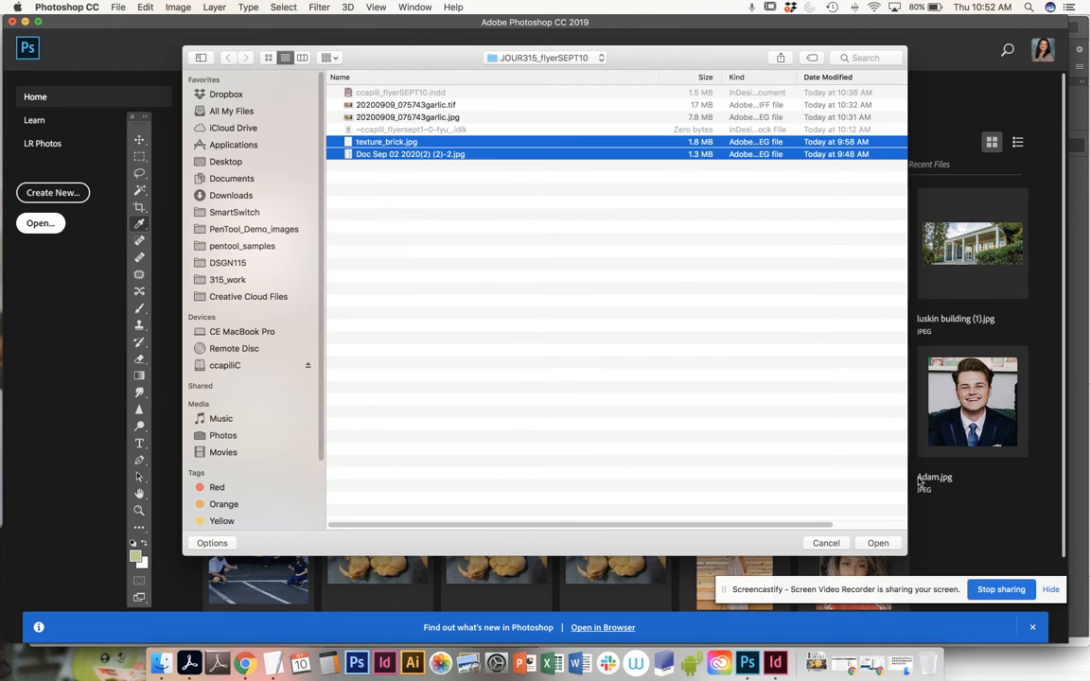
pyautogui.click(877, 544)
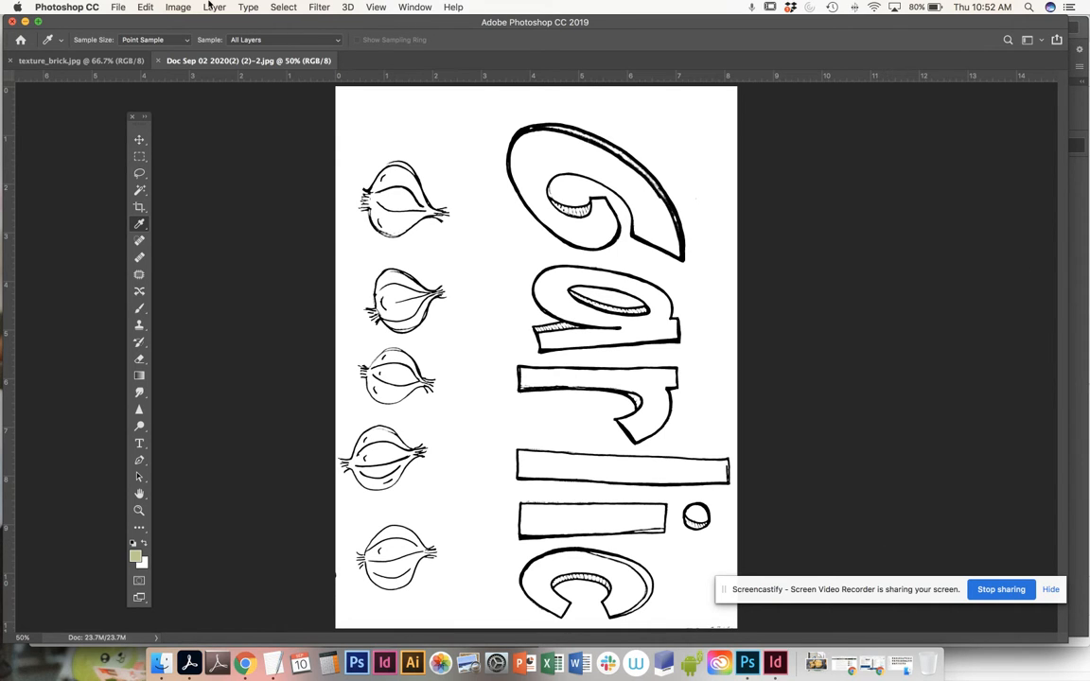
pyautogui.press('super+o')
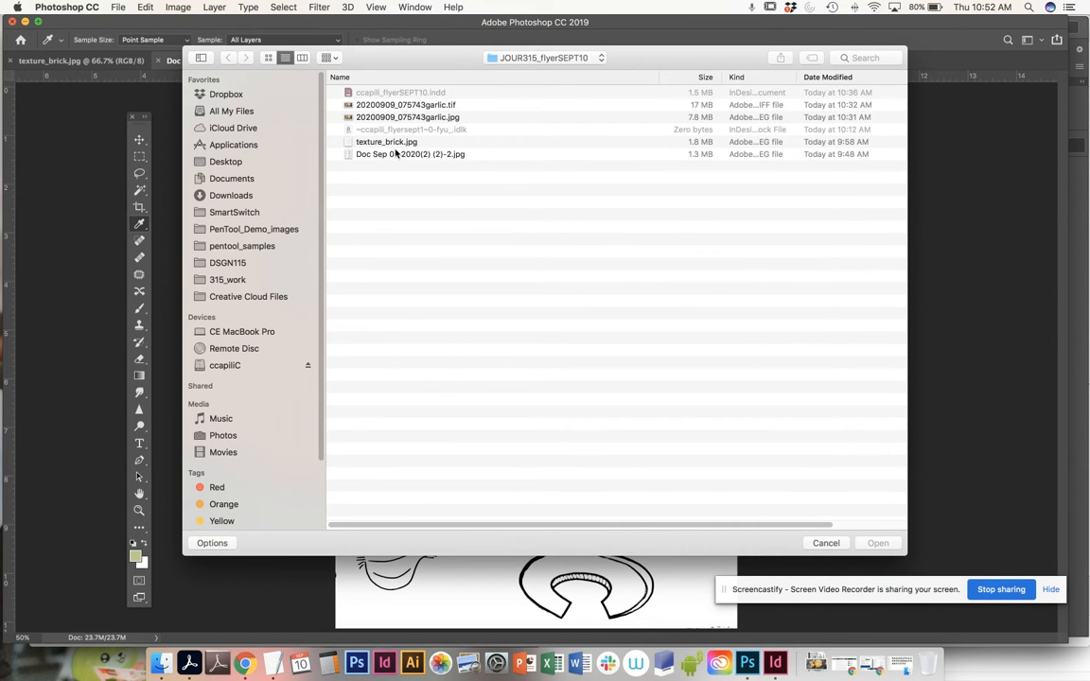
pyautogui.click(827, 544)
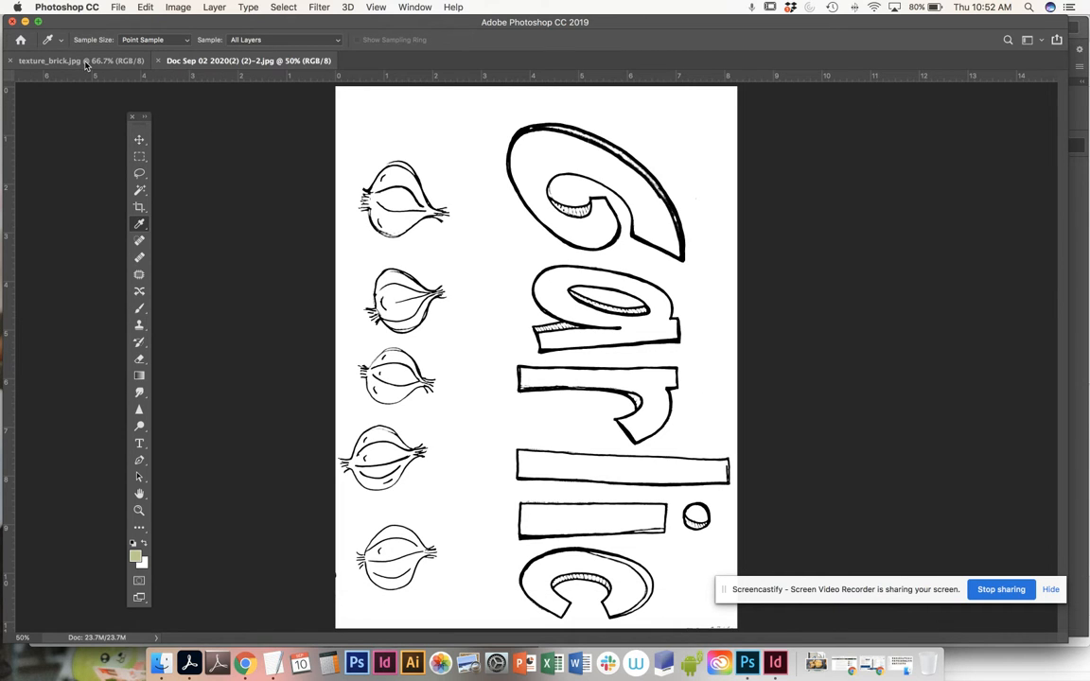
# Step: Float both images in separate windows side by side, with the brick texture at 50% and the garlic lettering at 33.3% in an enlarged window
pyautogui.moveTo(183, 63); pyautogui.dragTo(127, 70)
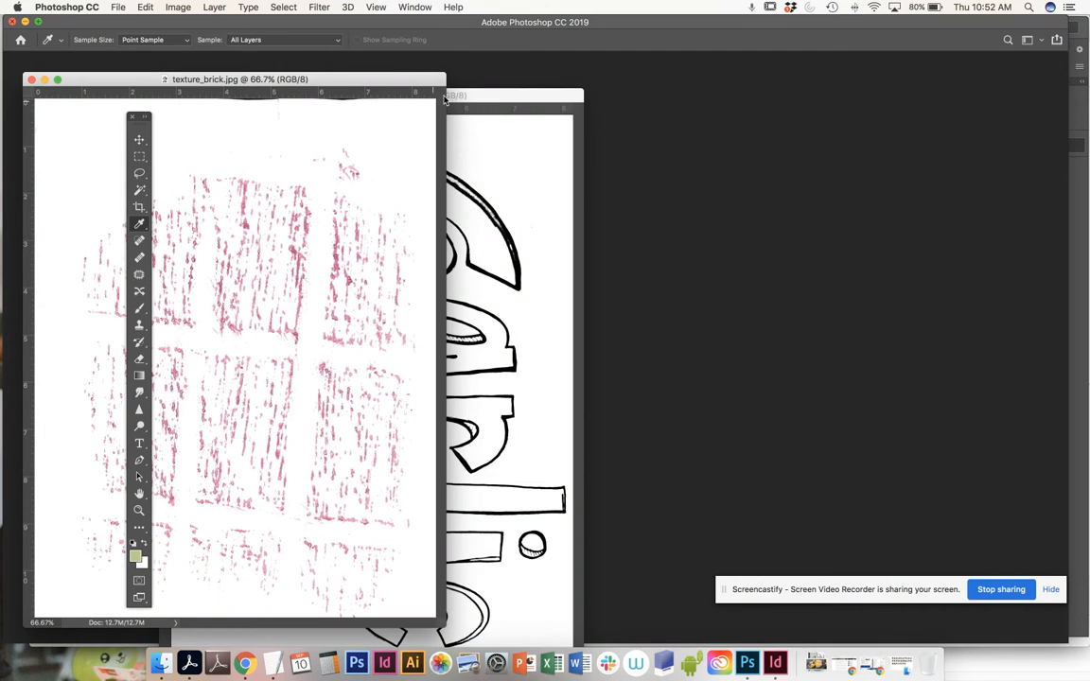
pyautogui.moveTo(504, 95); pyautogui.dragTo(809, 83)
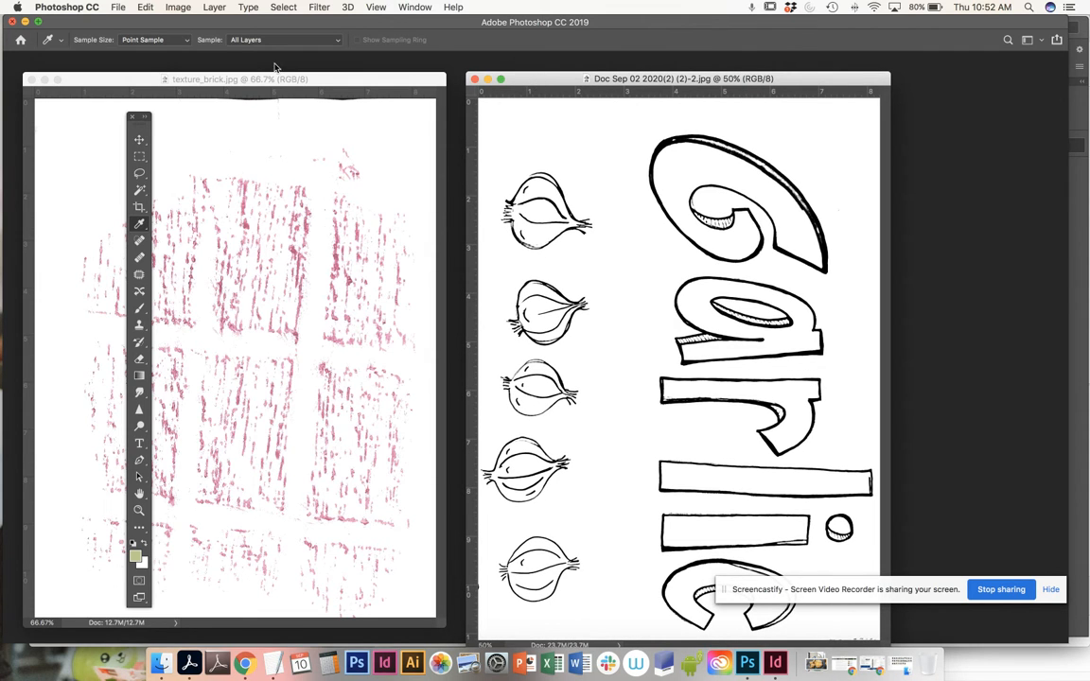
pyautogui.click(313, 80)
pyautogui.press('super+minus')
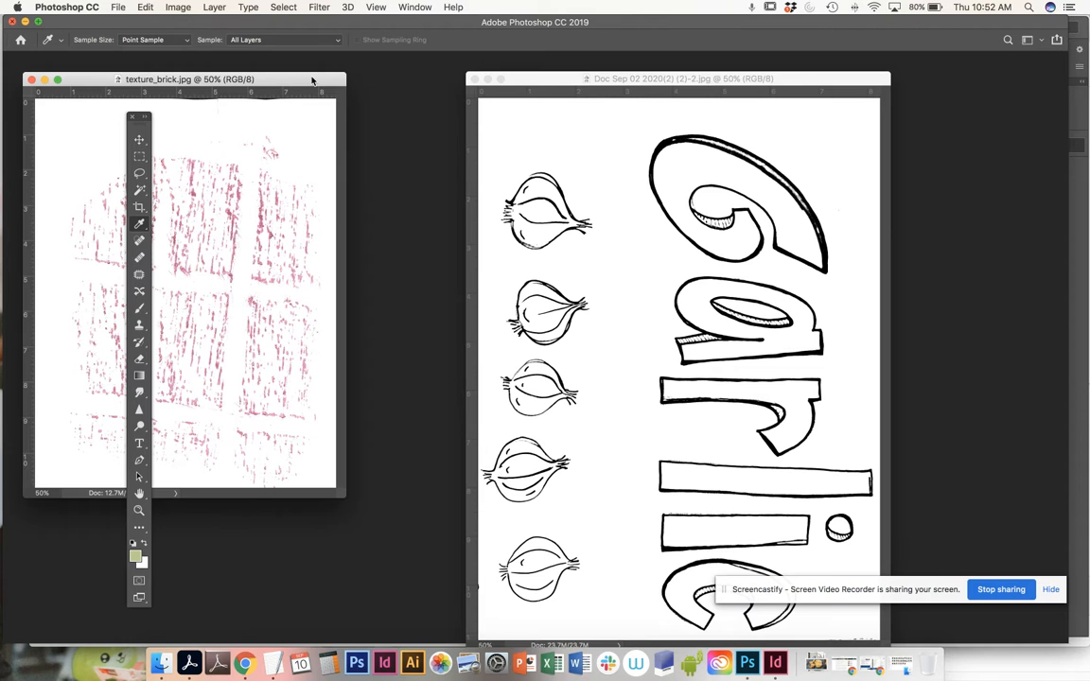
pyautogui.moveTo(297, 82); pyautogui.dragTo(452, 137)
pyautogui.moveTo(619, 81); pyautogui.dragTo(674, 76)
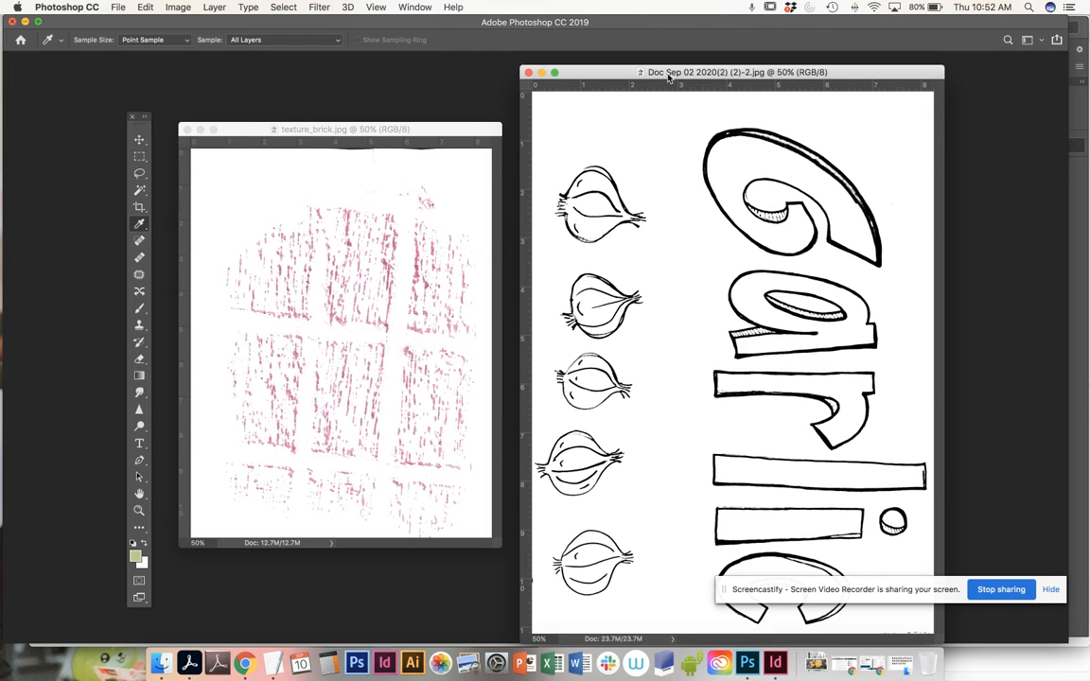
pyautogui.press('super+minus')
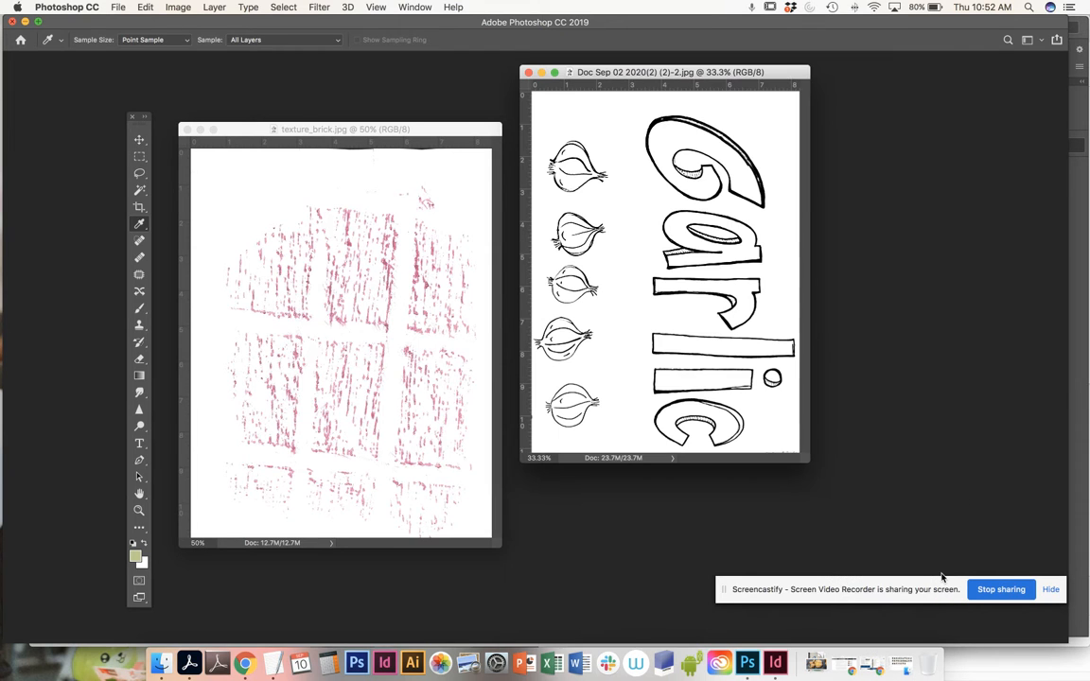
pyautogui.moveTo(808, 464); pyautogui.dragTo(927, 547)
# Step: Rotate the garlic lettering image 90° counter clockwise so the word reads horizontally
pyautogui.click(180, 8)
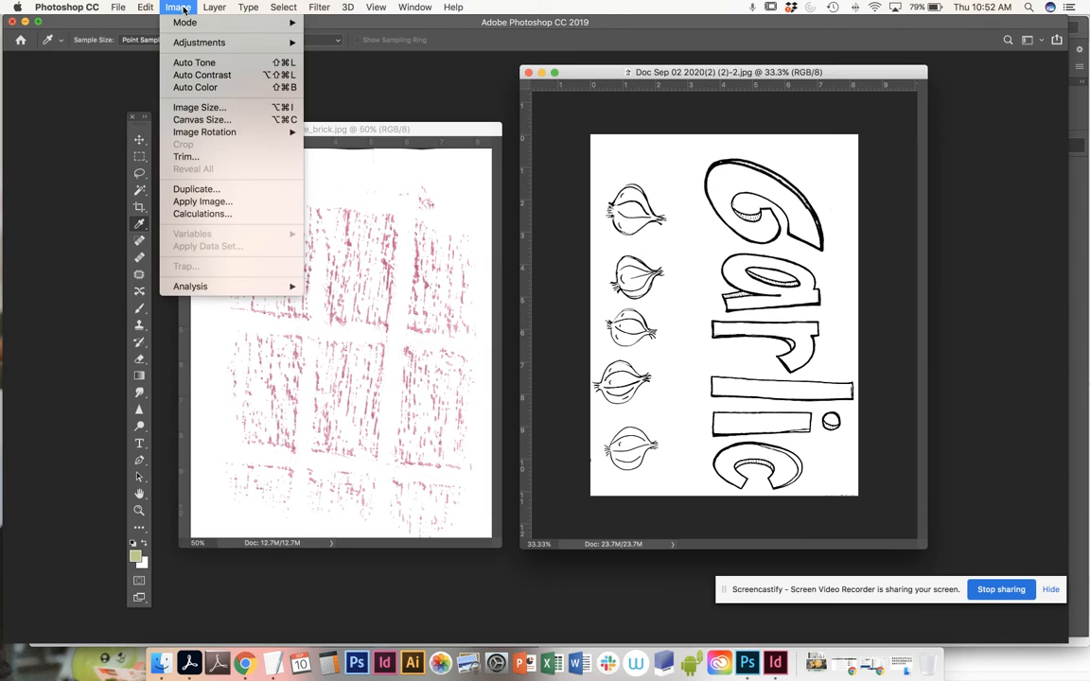
pyautogui.moveTo(205, 132)
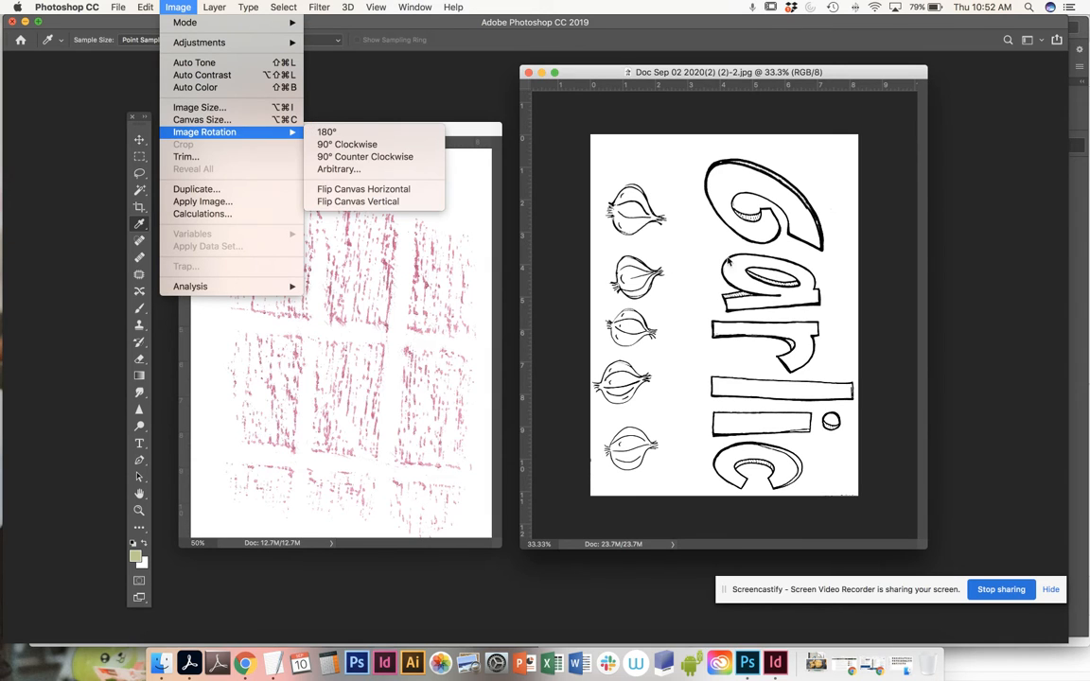
pyautogui.click(719, 75)
pyautogui.moveTo(687, 75); pyautogui.dragTo(680, 77)
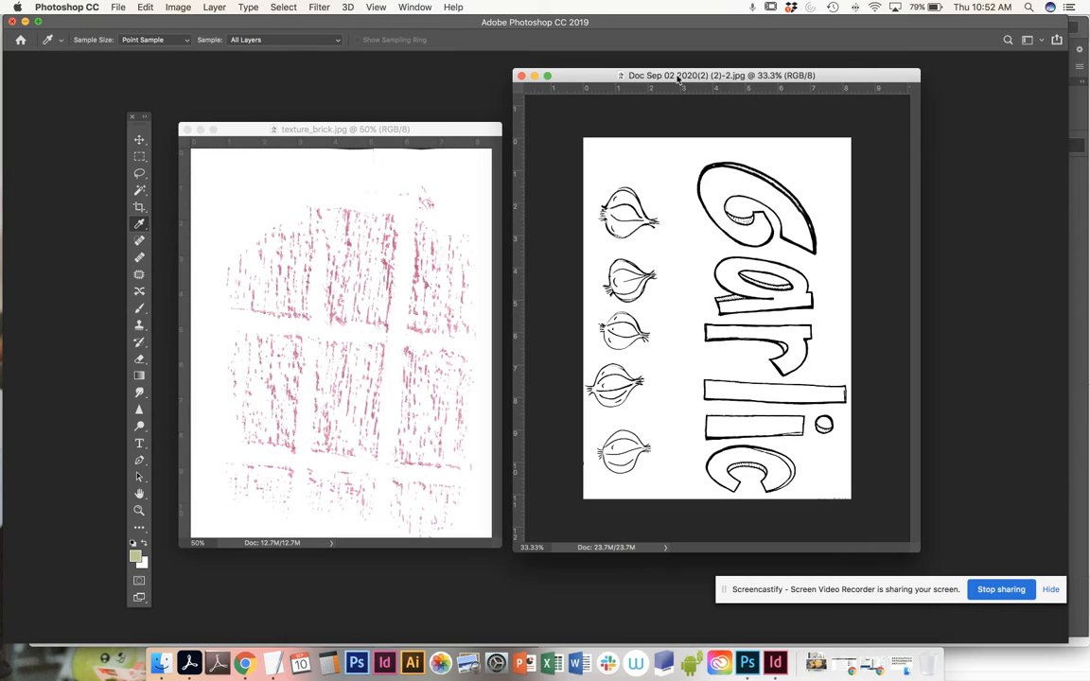
pyautogui.click(178, 8)
pyautogui.moveTo(230, 132)
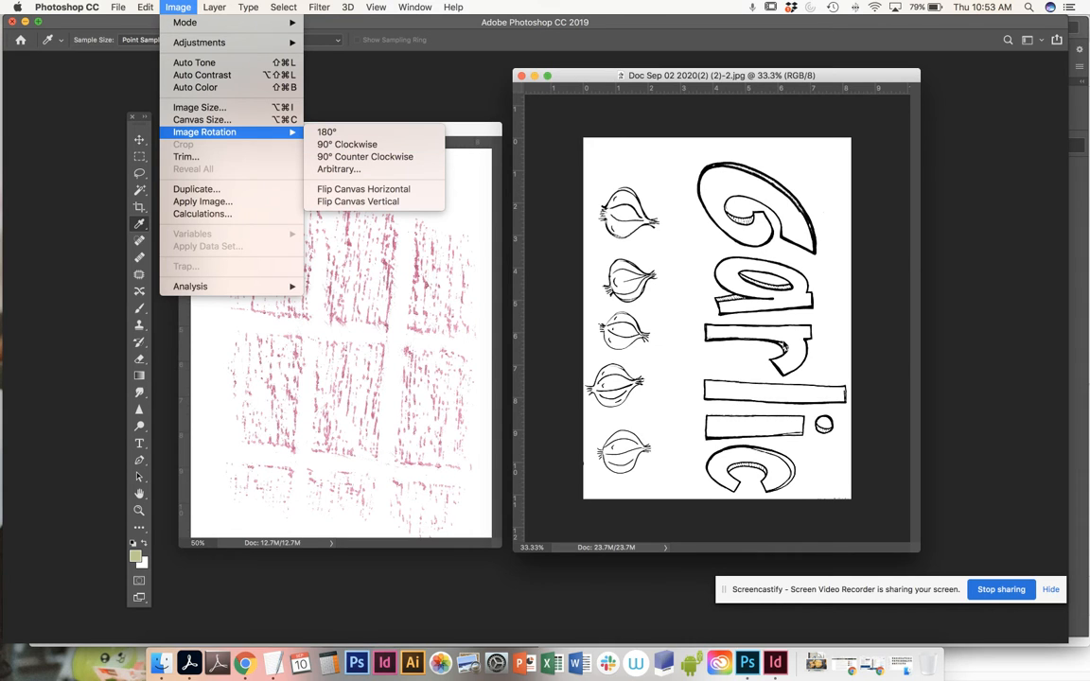
pyautogui.click(380, 157)
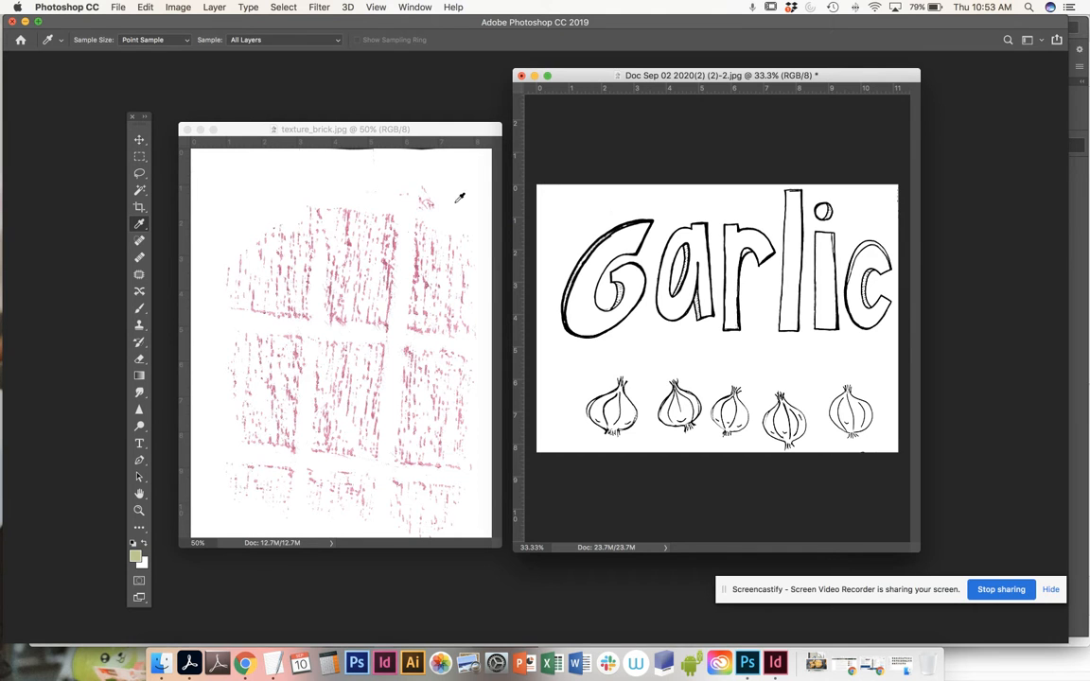
# Step: Show the garlic lettering image at 50% in a larger window placed over the brick texture window
pyautogui.moveTo(914, 548); pyautogui.dragTo(1065, 542)
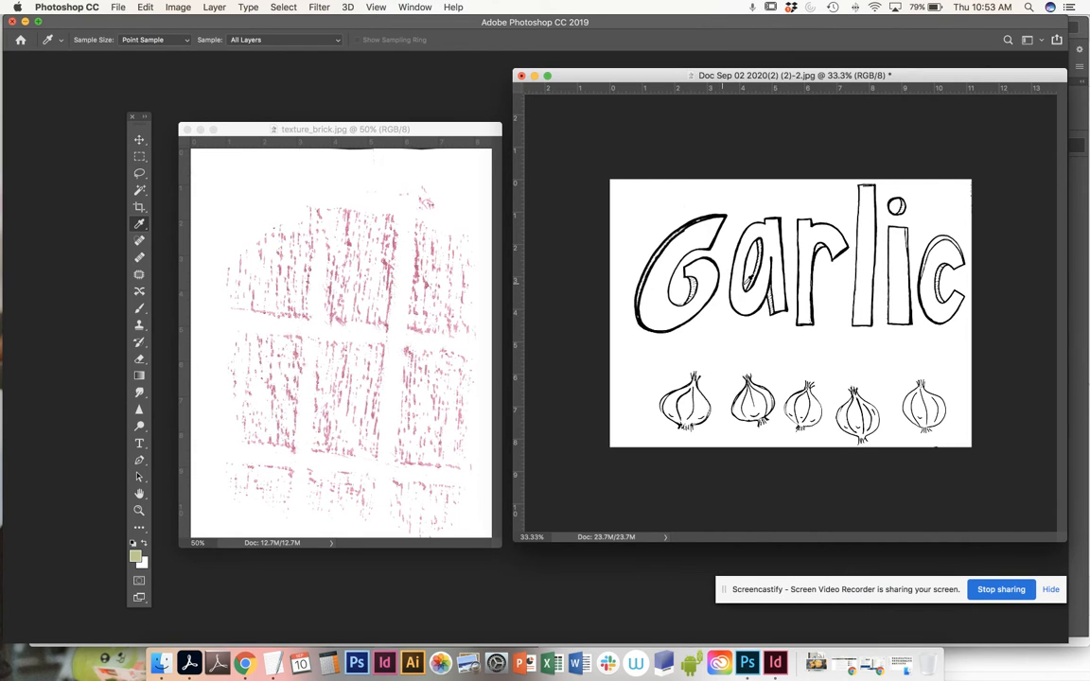
pyautogui.press('super+equal')
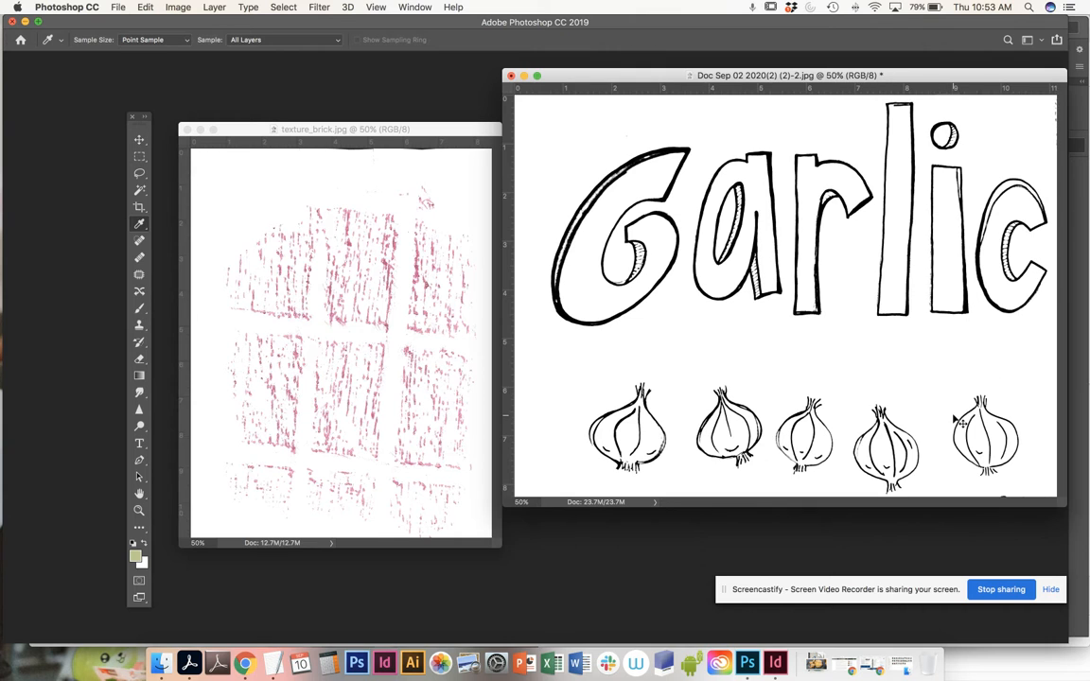
pyautogui.moveTo(615, 75); pyautogui.dragTo(332, 74)
pyautogui.moveTo(778, 504); pyautogui.dragTo(939, 534)
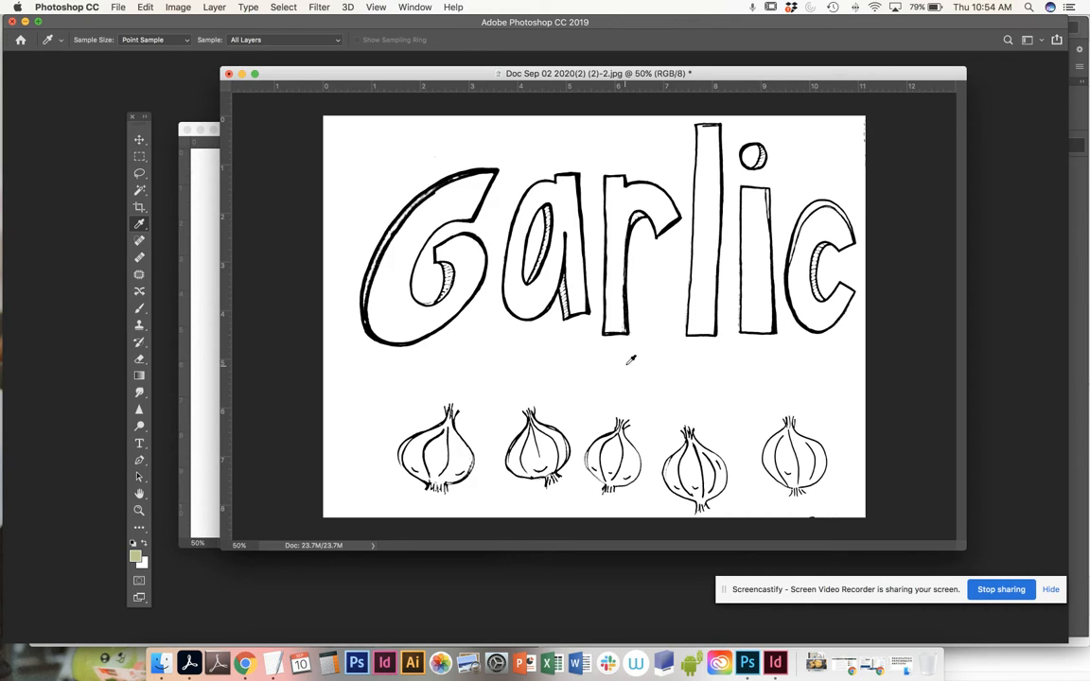
# Step: Check the garlic lettering image's dimensions and resolution in the Image Size settings
pyautogui.click(181, 10)
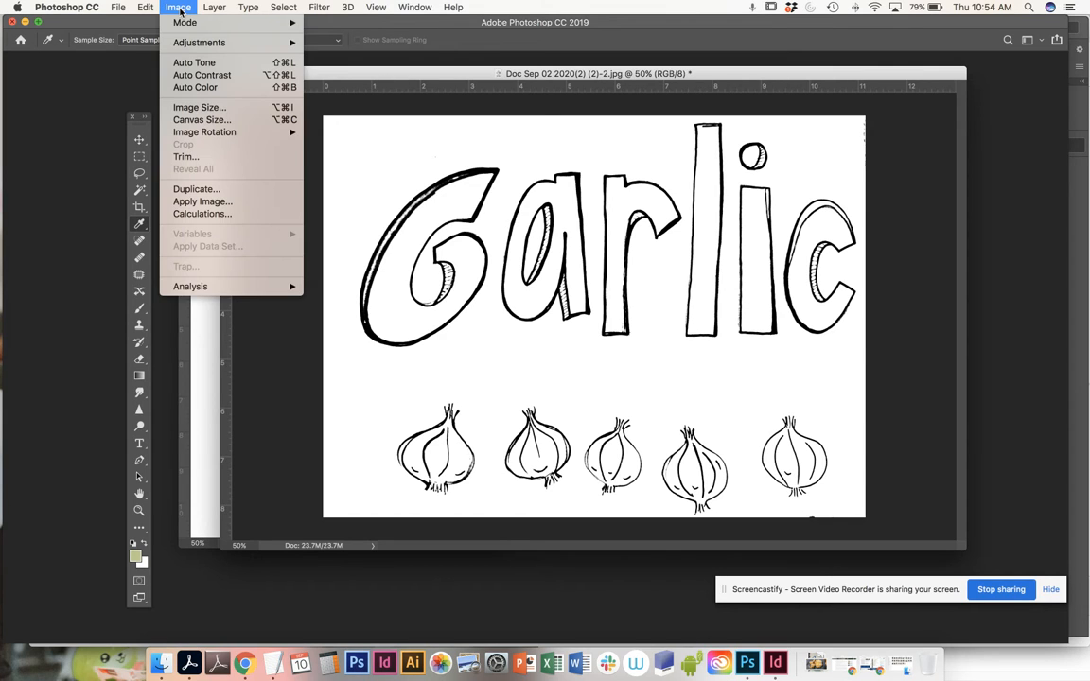
pyautogui.click(195, 109)
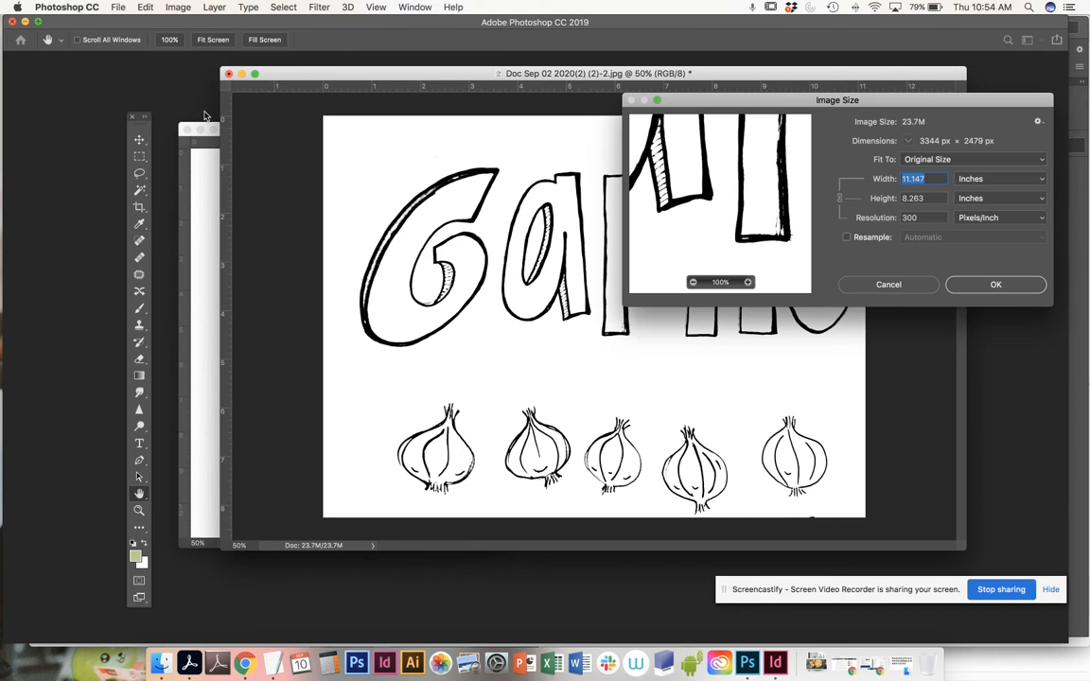
pyautogui.moveTo(944, 100); pyautogui.dragTo(911, 171)
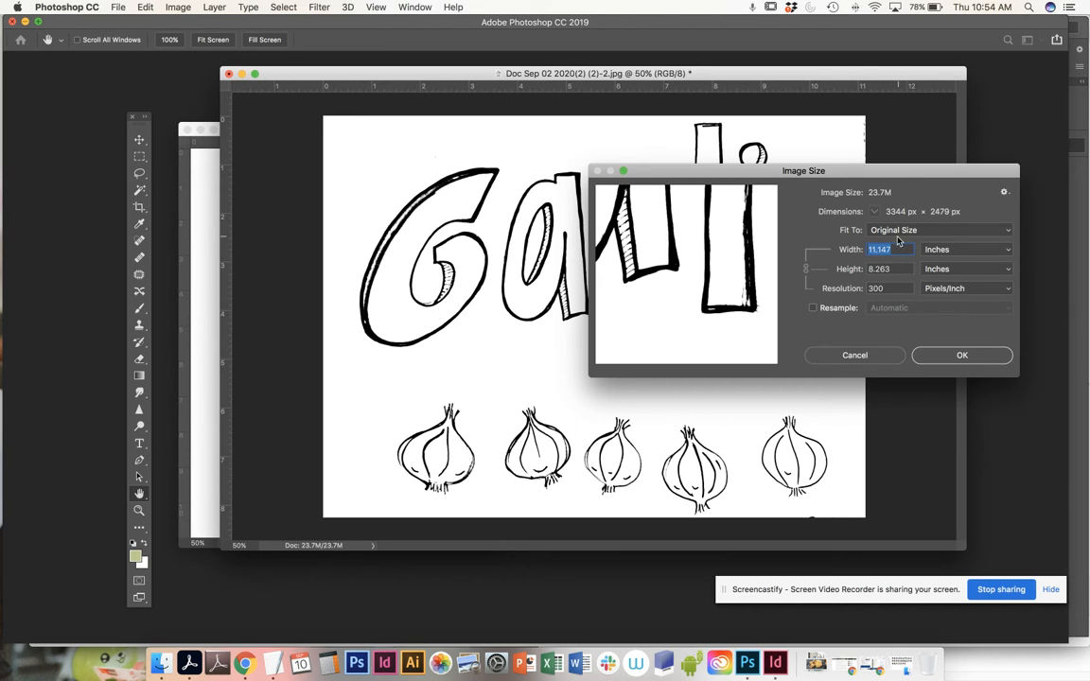
pyautogui.click(958, 356)
pyautogui.press('i')
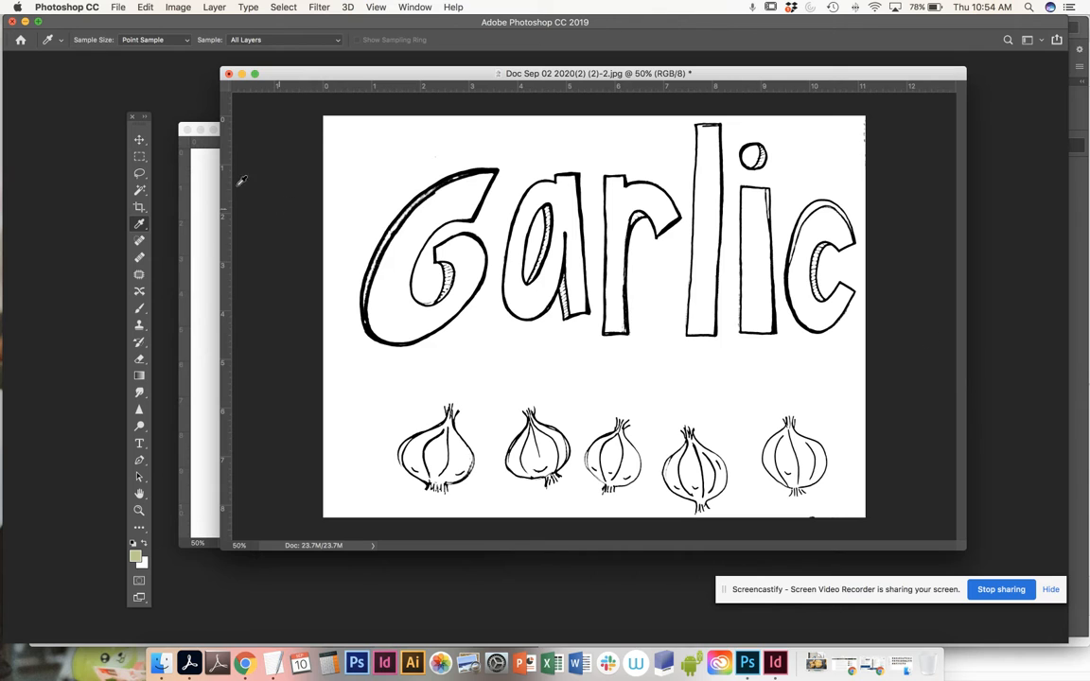
# Step: Convert the garlic lettering image to CMYK Color mode and accept the U.S. Web Coated (SWOP) v2 profile
pyautogui.moveTo(287, 76); pyautogui.dragTo(302, 80)
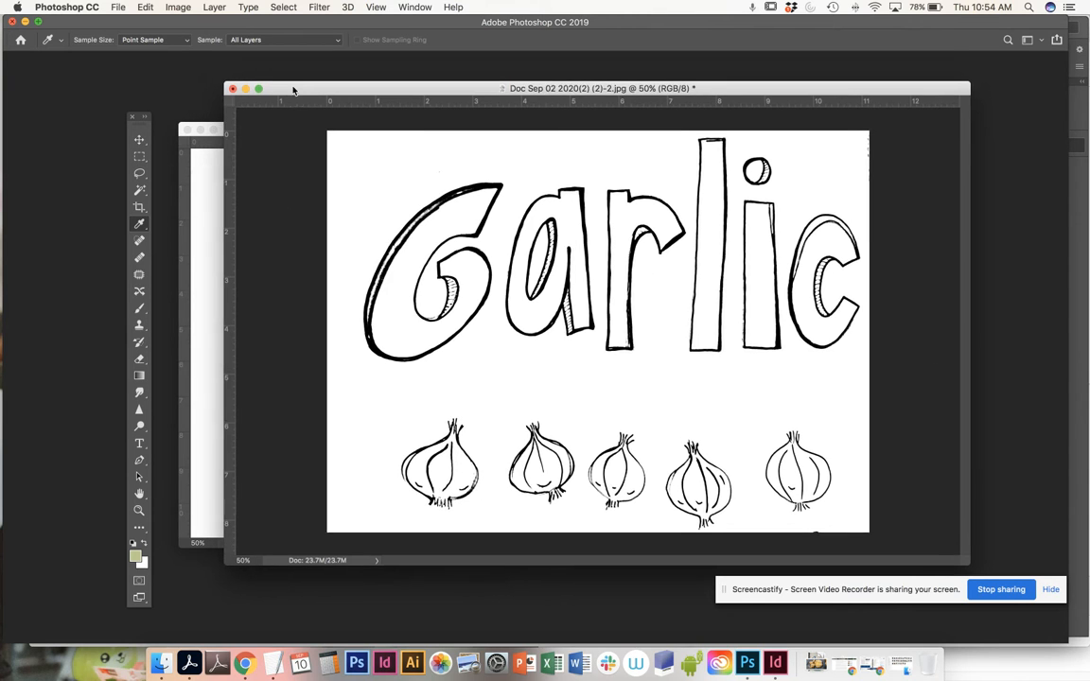
pyautogui.click(182, 6)
pyautogui.moveTo(184, 27)
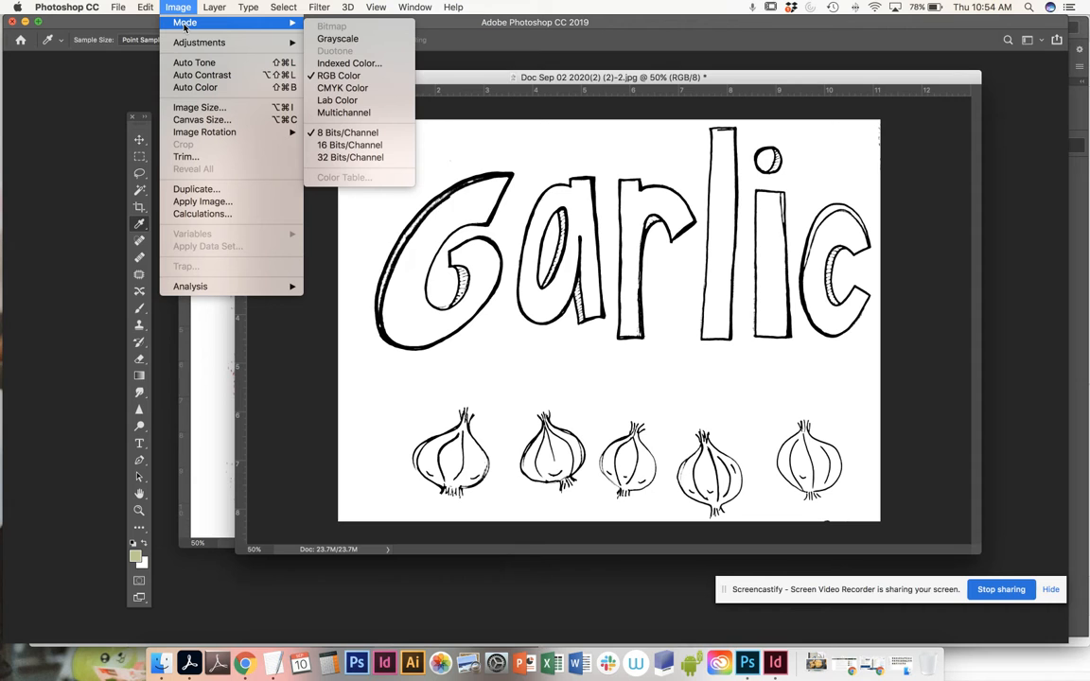
pyautogui.click(343, 88)
pyautogui.moveTo(473, 151); pyautogui.dragTo(847, 86)
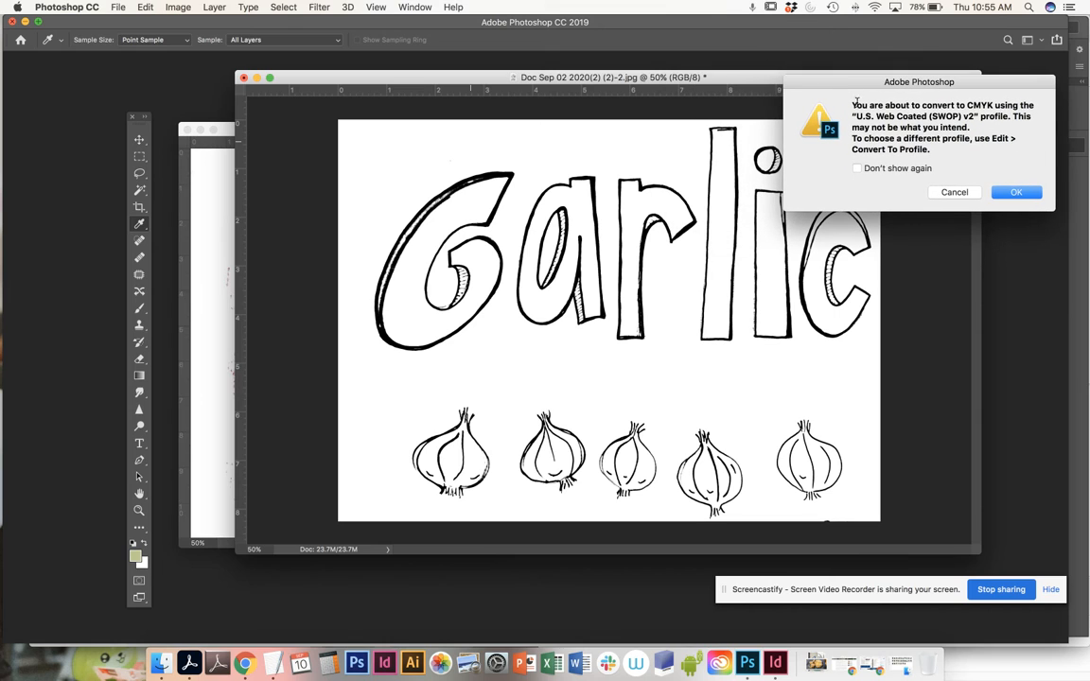
pyautogui.click(1026, 192)
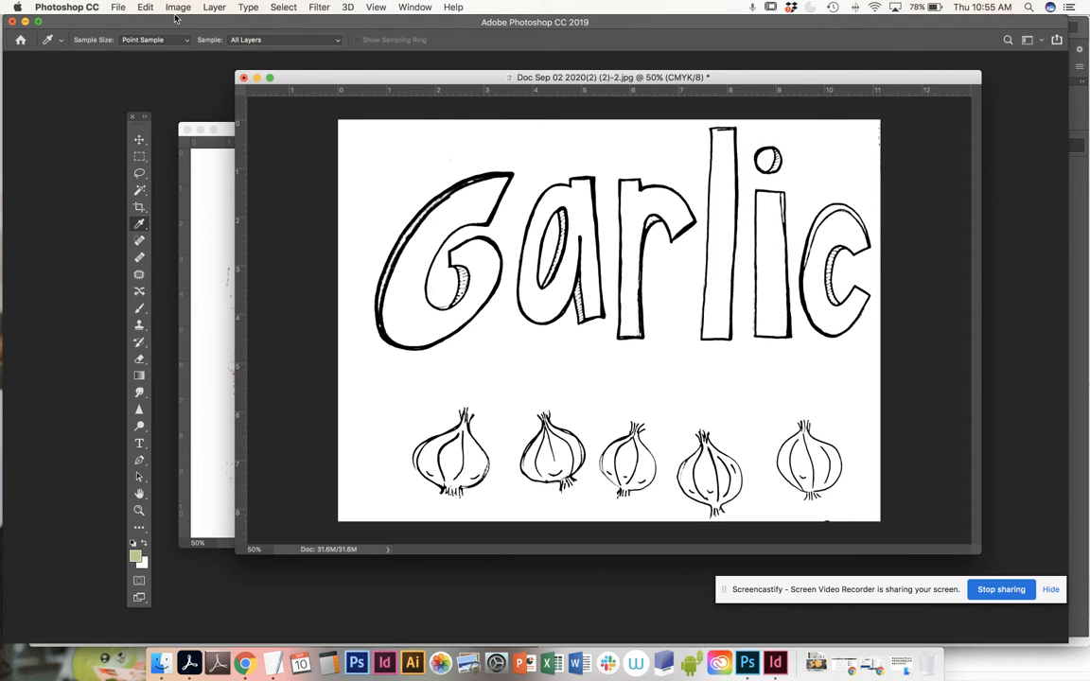
pyautogui.click(117, 9)
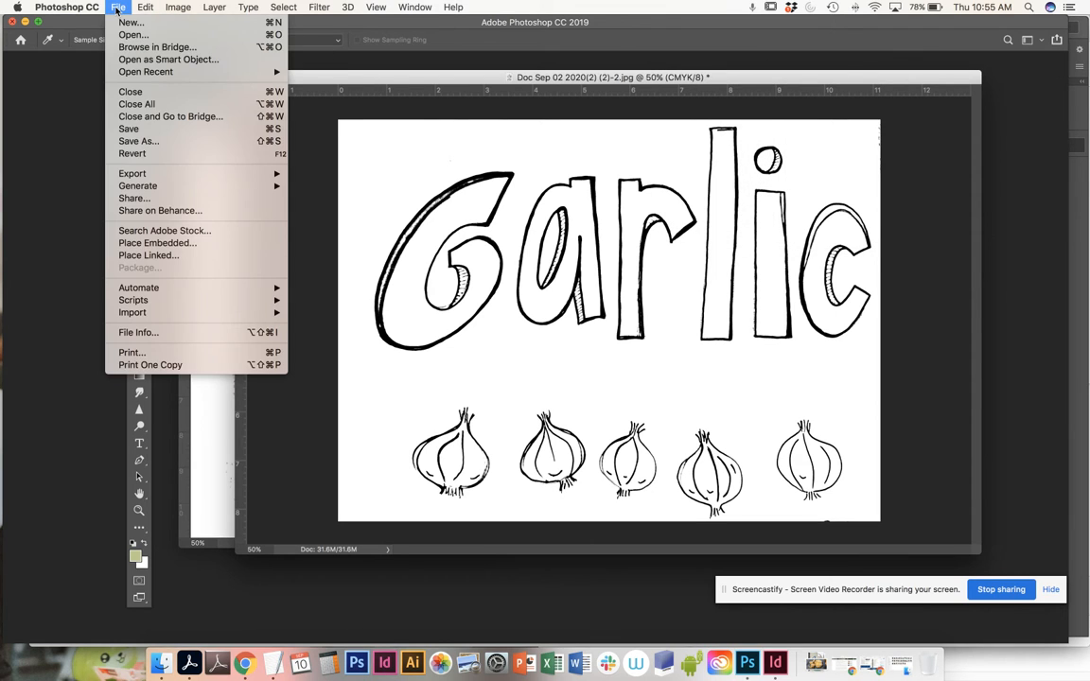
pyautogui.click(171, 142)
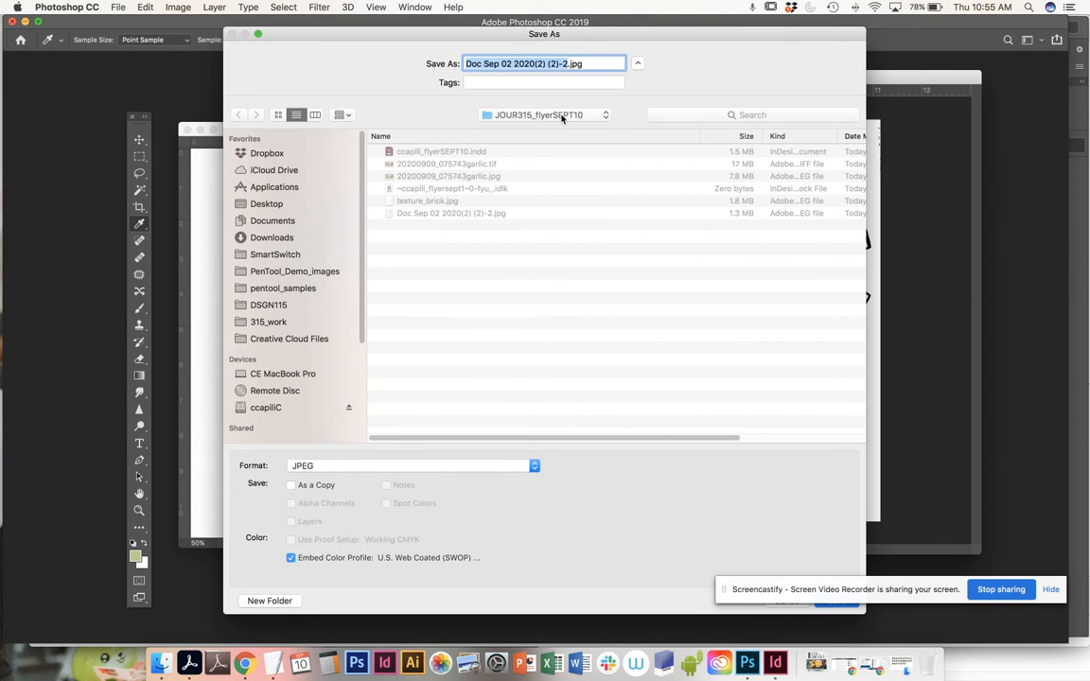
pyautogui.write('gar')
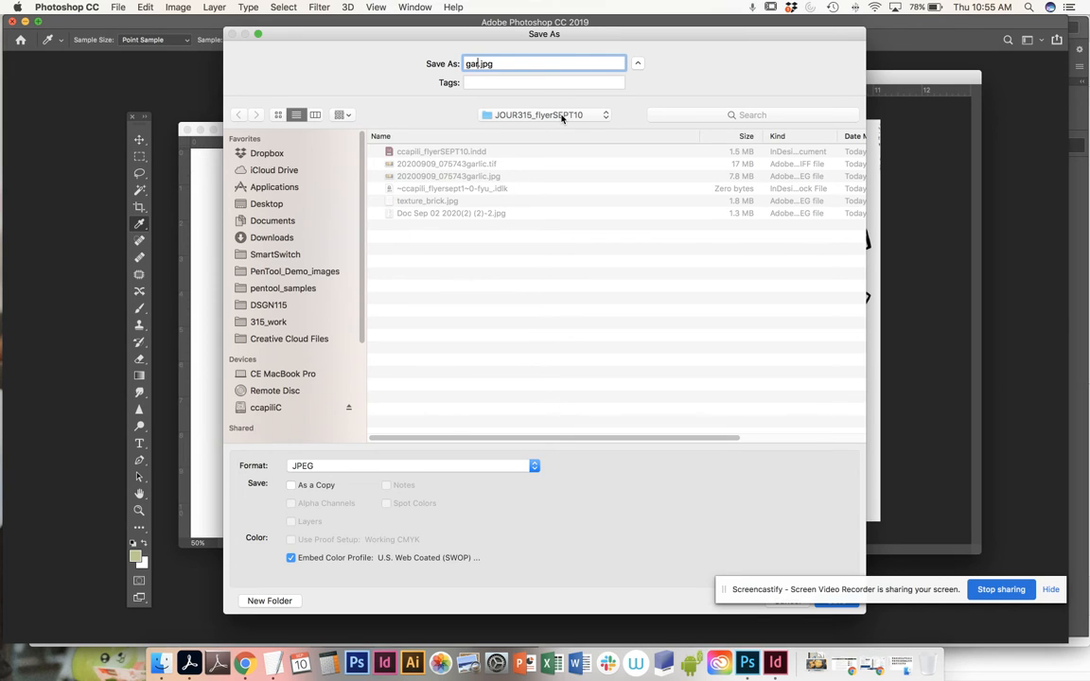
pyautogui.write('lic_title')
pyautogui.press('Return')
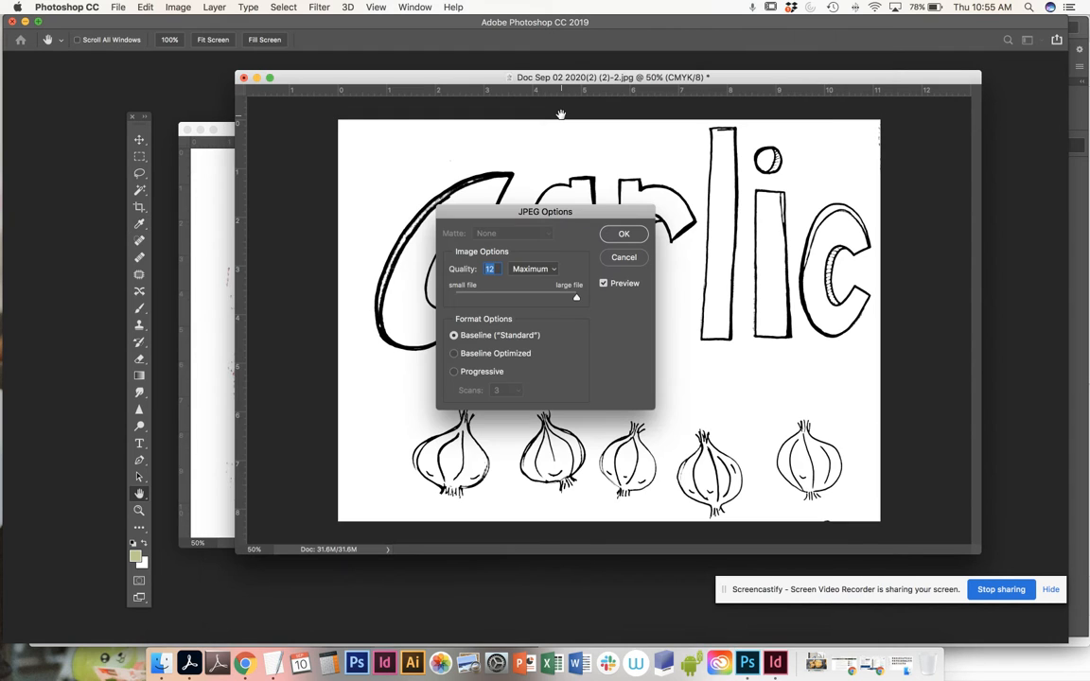
pyautogui.click(617, 257)
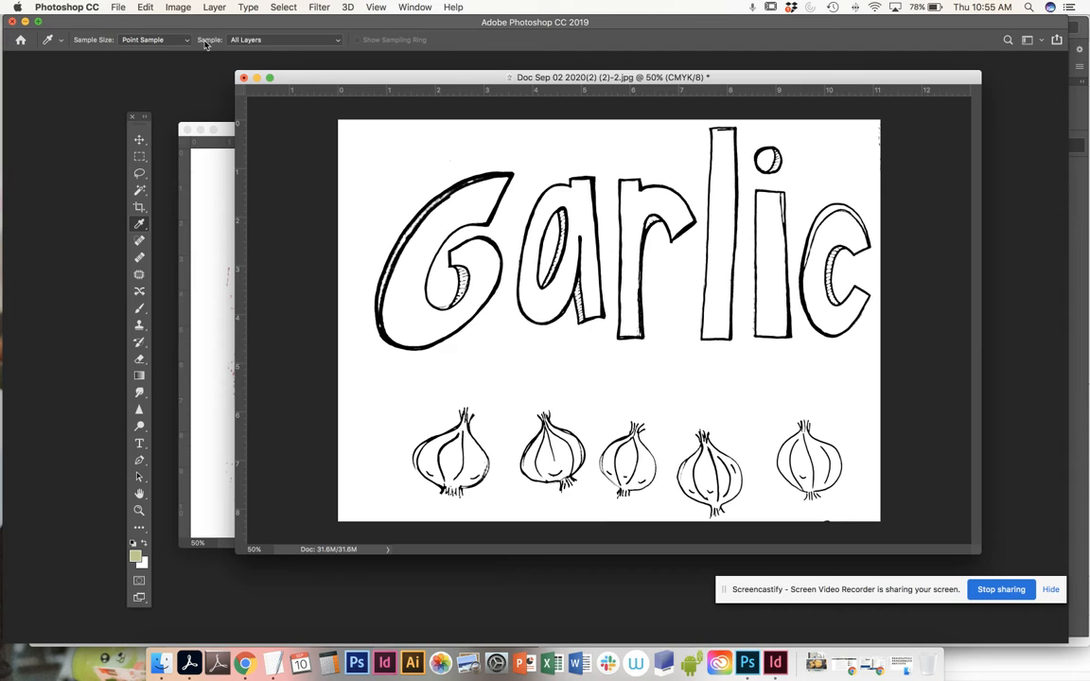
# Step: Save the garlic lettering image as garlic_title in TIFF format with LZW compression in the JOUR315_flyerSEPT10 folder
pyautogui.click(118, 8)
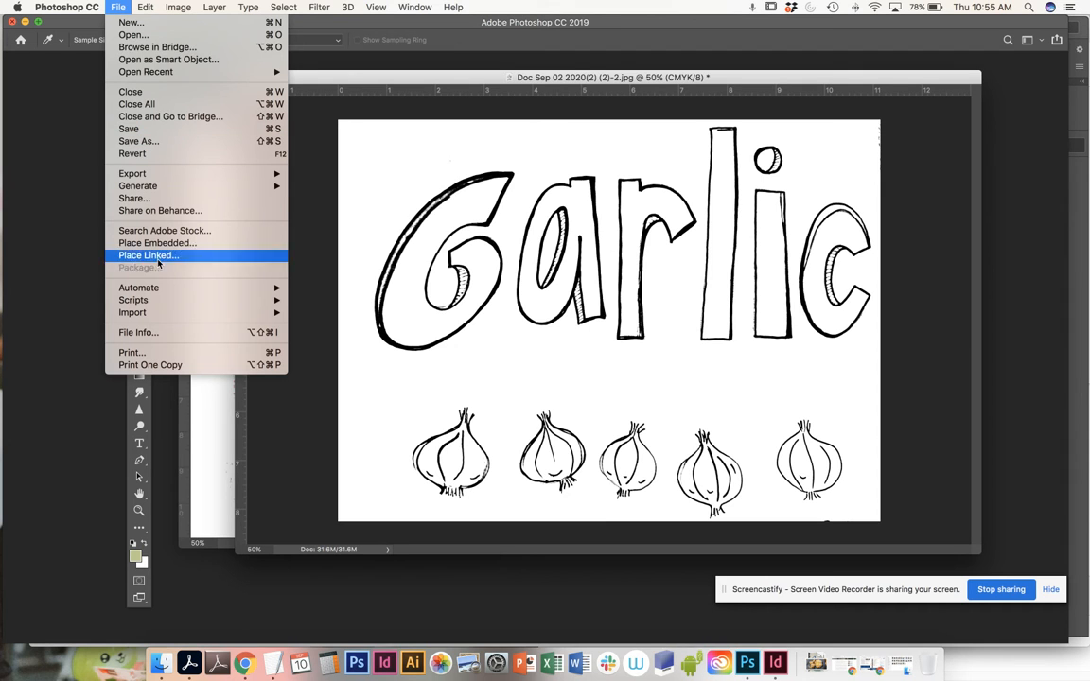
pyautogui.click(157, 142)
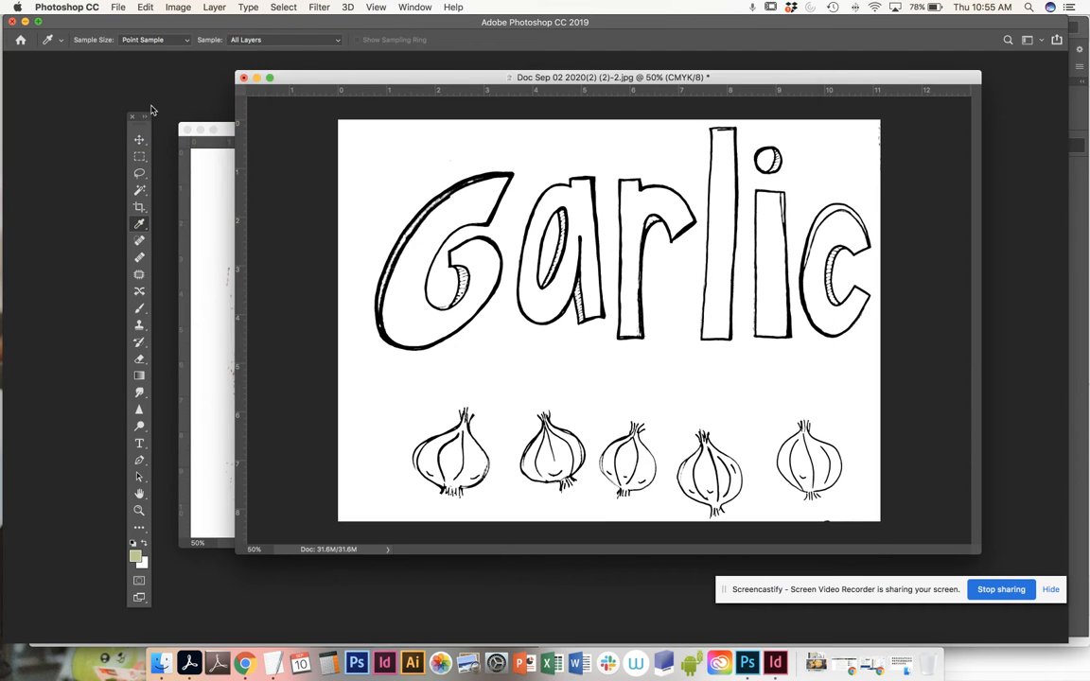
pyautogui.write('g')
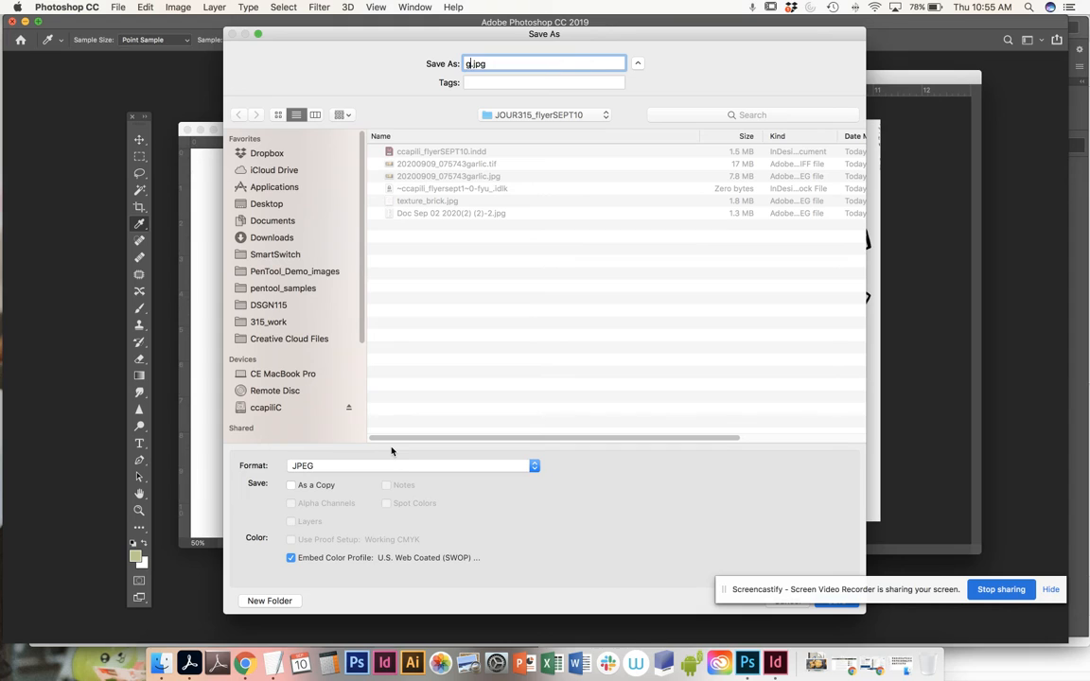
pyautogui.write('arlic_title')
pyautogui.click(307, 467)
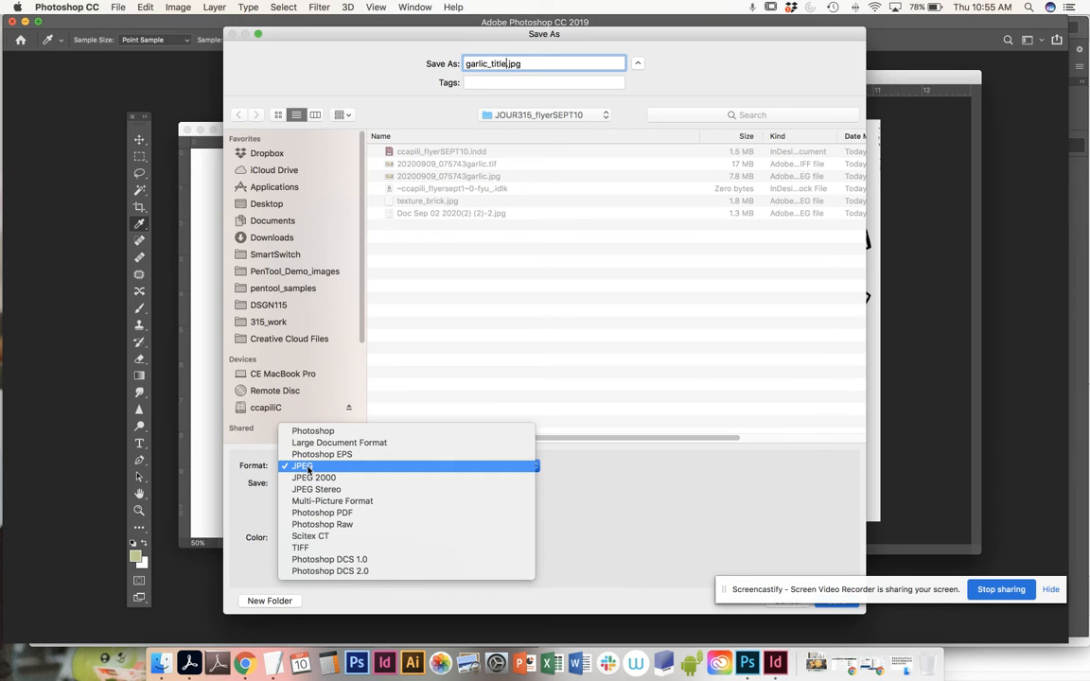
pyautogui.click(303, 548)
pyautogui.moveTo(630, 30); pyautogui.dragTo(467, 37)
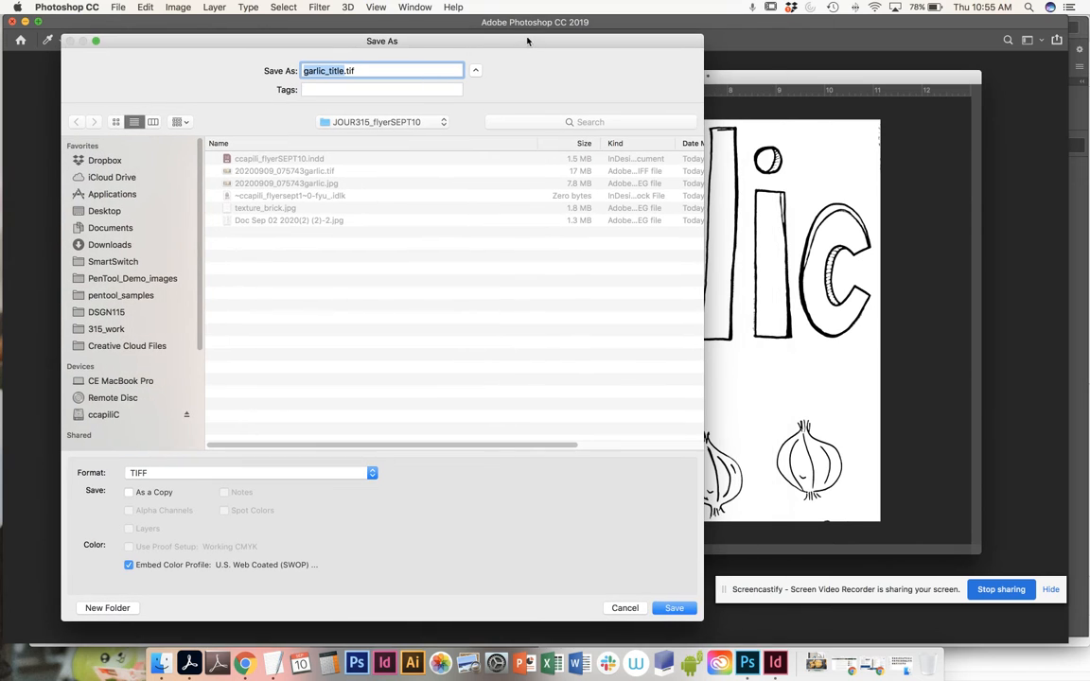
pyautogui.click(685, 608)
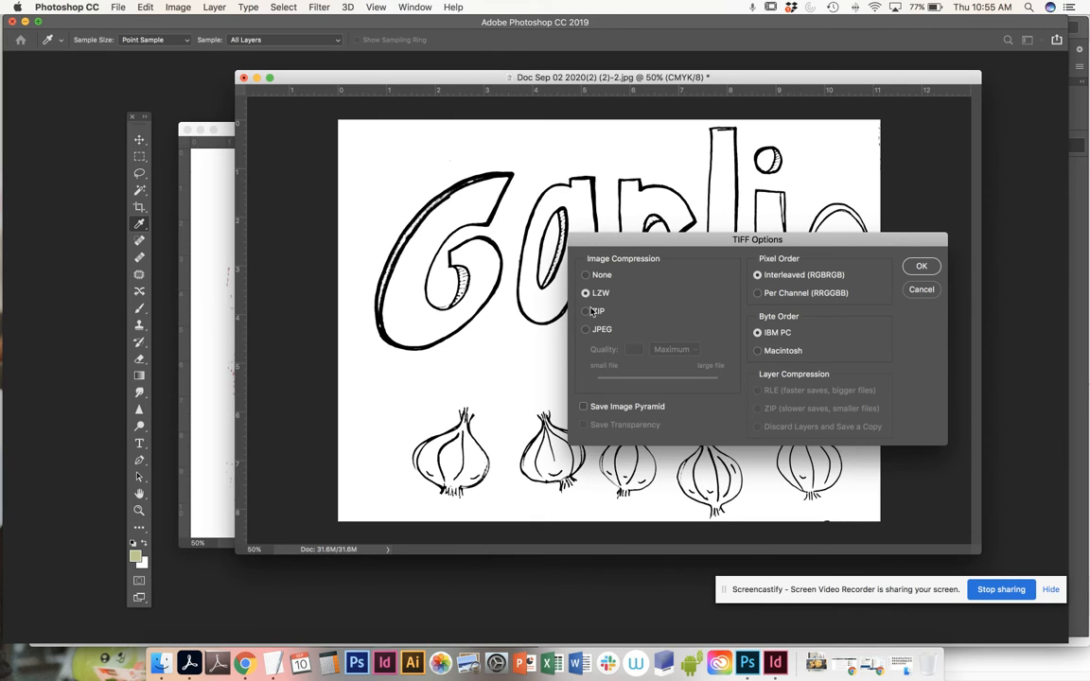
pyautogui.click(921, 265)
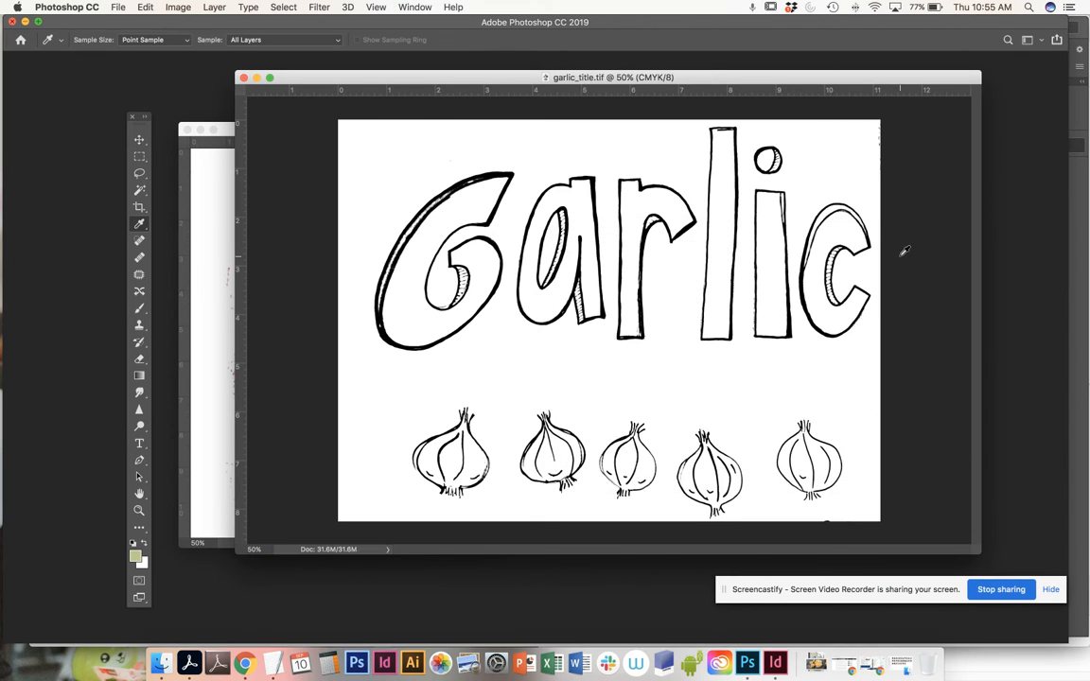
# Step: Move the garlic lettering window aside and show the brick texture image at 66.7% as a docked document
pyautogui.moveTo(312, 82); pyautogui.dragTo(698, 88)
pyautogui.moveTo(465, 136); pyautogui.dragTo(463, 80)
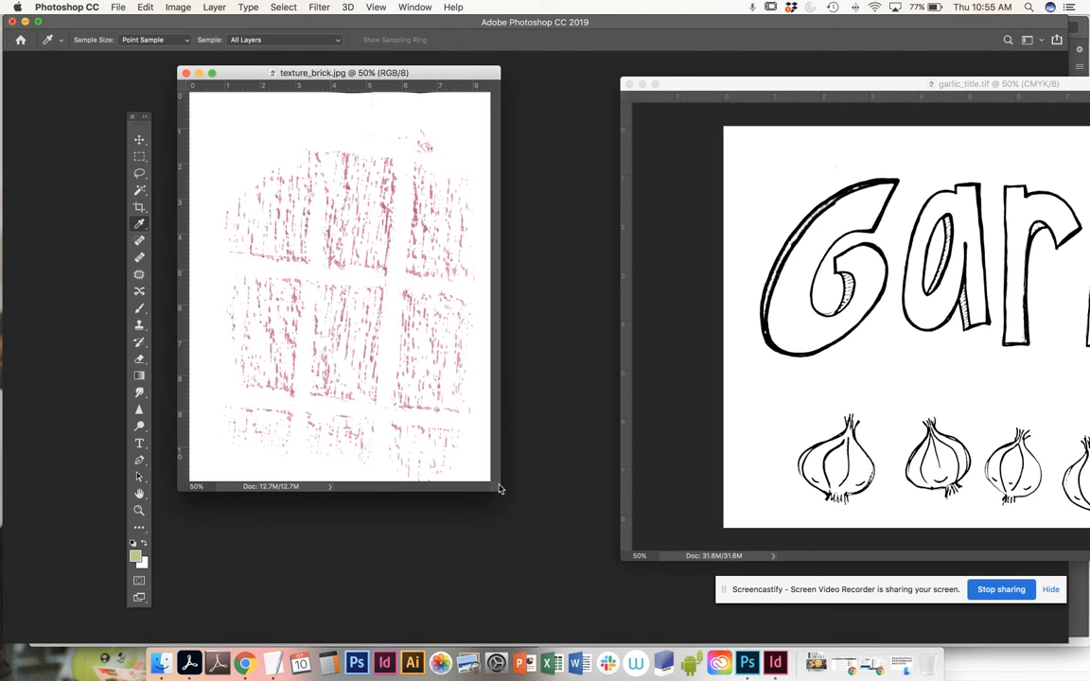
pyautogui.moveTo(499, 491); pyautogui.dragTo(589, 576)
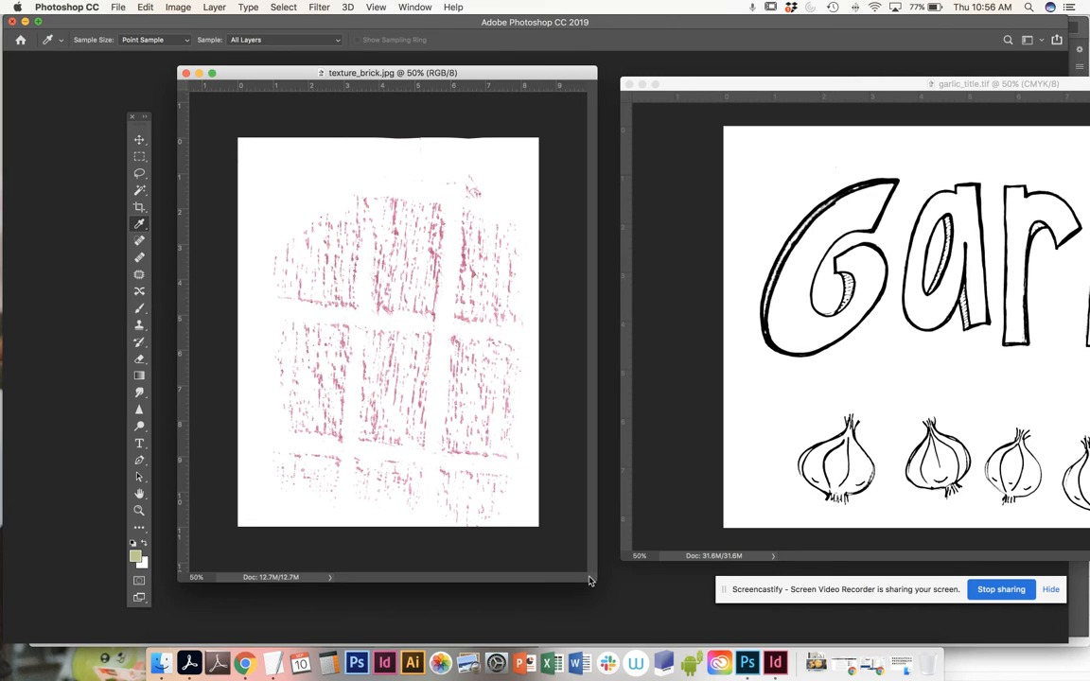
pyautogui.press('super+equal')
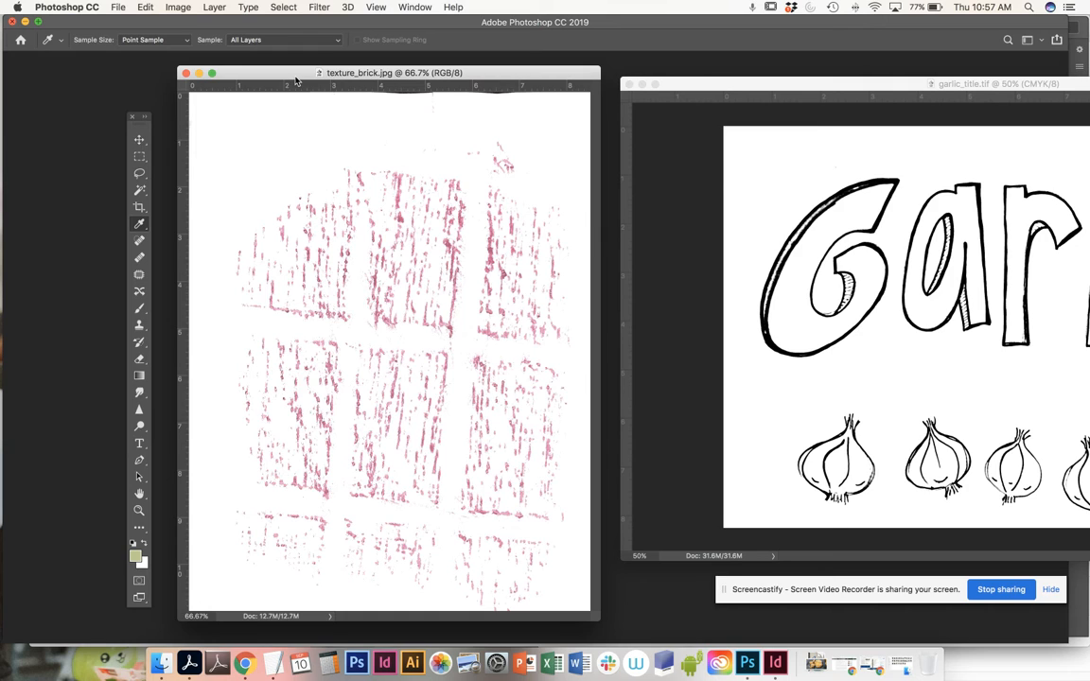
pyautogui.moveTo(278, 74); pyautogui.dragTo(263, 64)
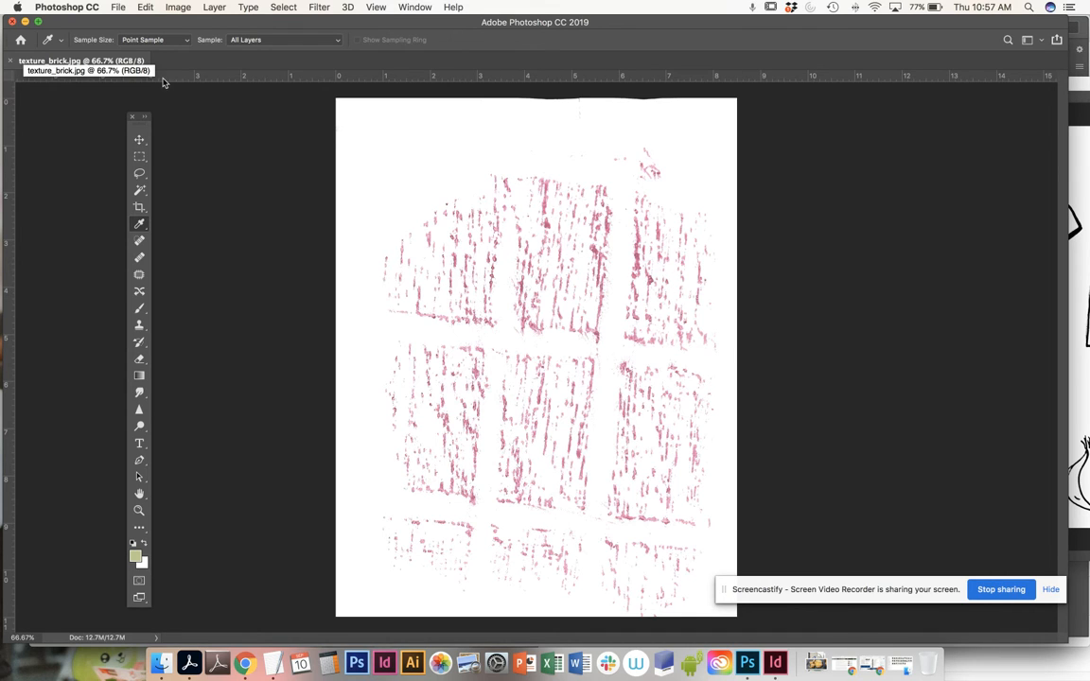
# Step: Set the brick texture image's resolution to 300 pixels/inch without resampling
pyautogui.click(177, 9)
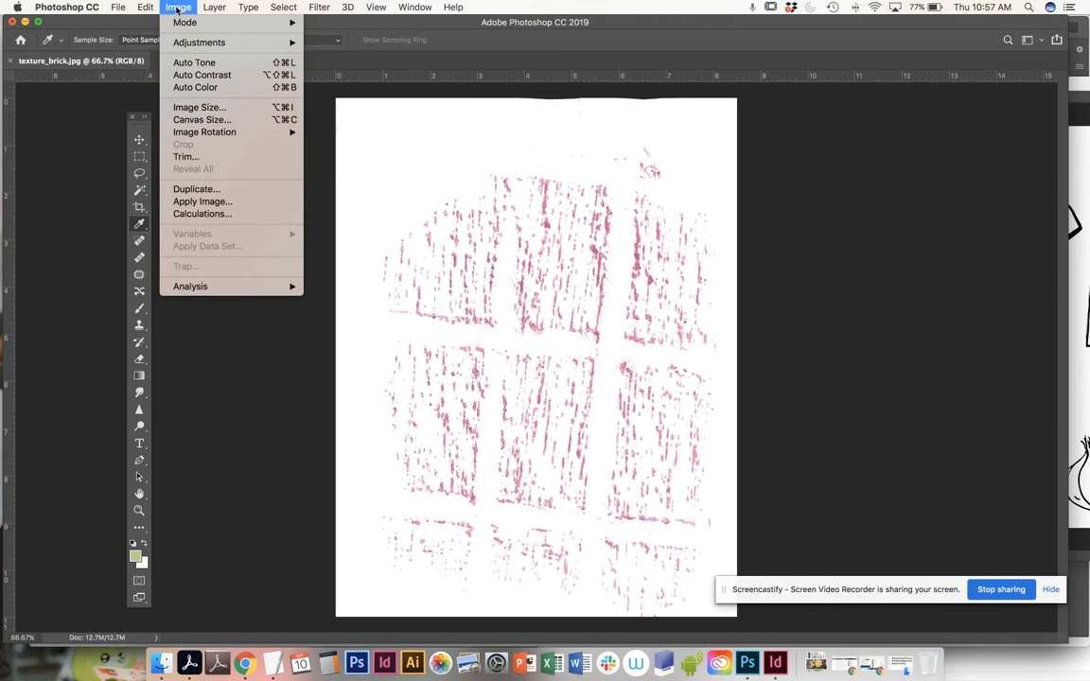
pyautogui.click(194, 110)
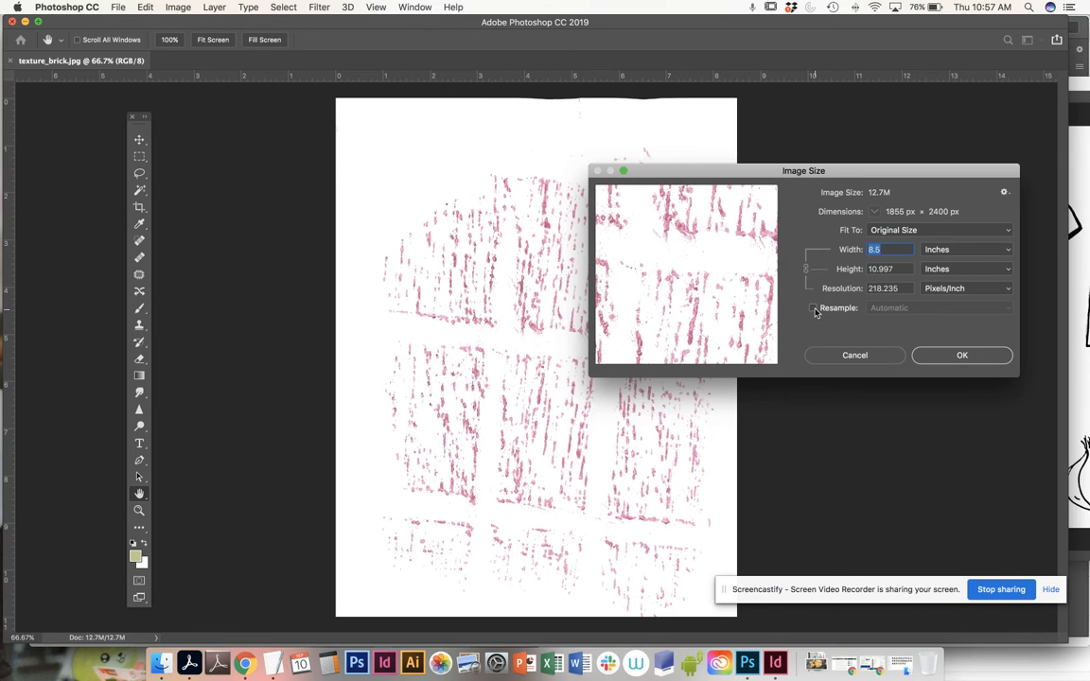
pyautogui.moveTo(903, 290); pyautogui.dragTo(868, 290)
pyautogui.write('300')
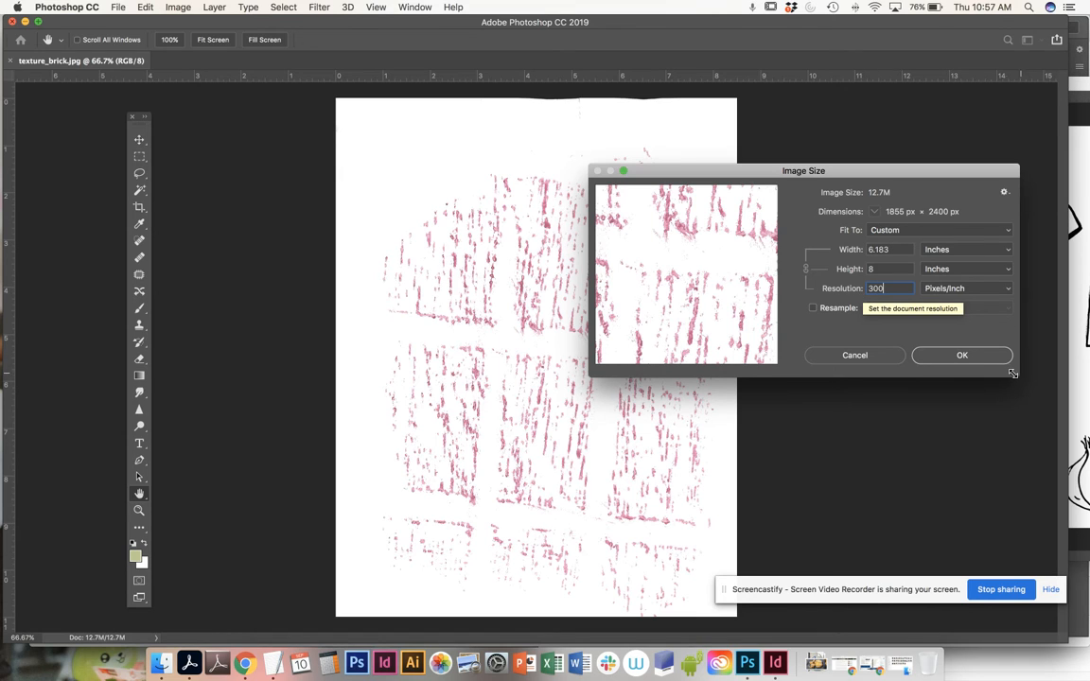
pyautogui.click(927, 355)
pyautogui.press('i')
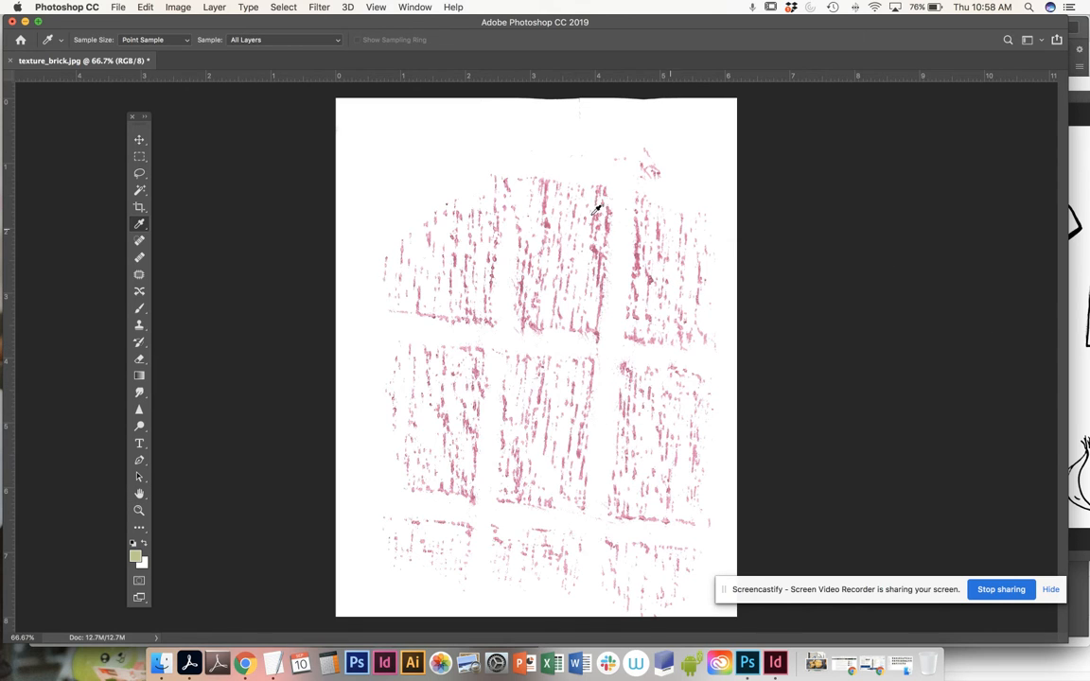
# Step: Convert the brick texture image to Grayscale mode and discard its color information
pyautogui.click(179, 10)
pyautogui.moveTo(177, 22)
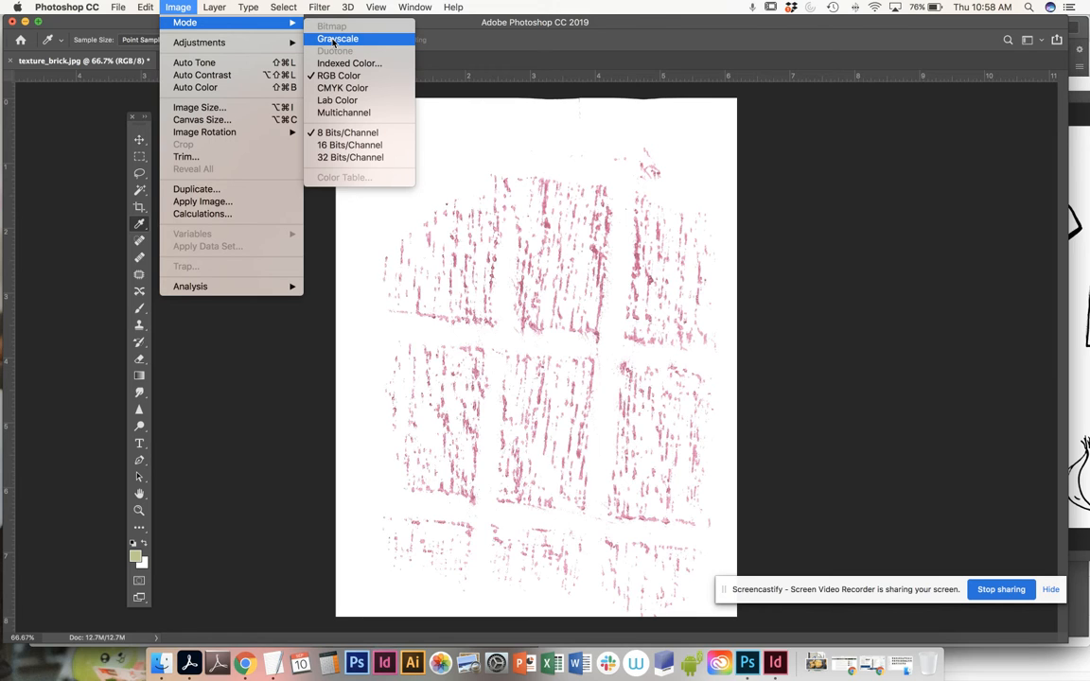
pyautogui.click(333, 42)
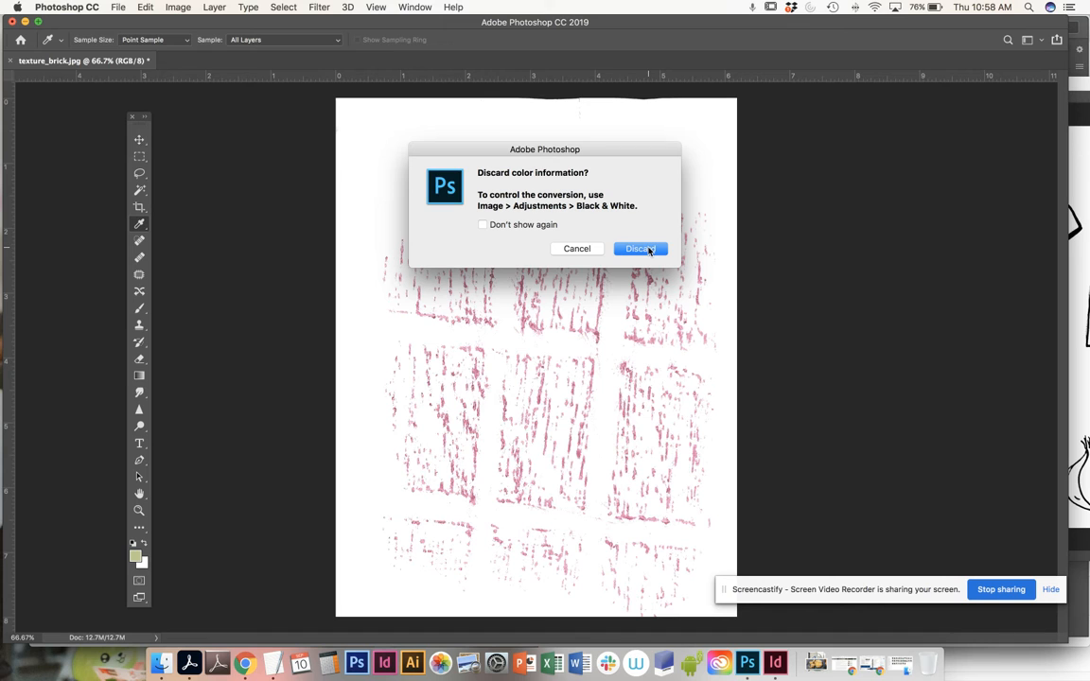
pyautogui.moveTo(653, 152); pyautogui.dragTo(941, 140)
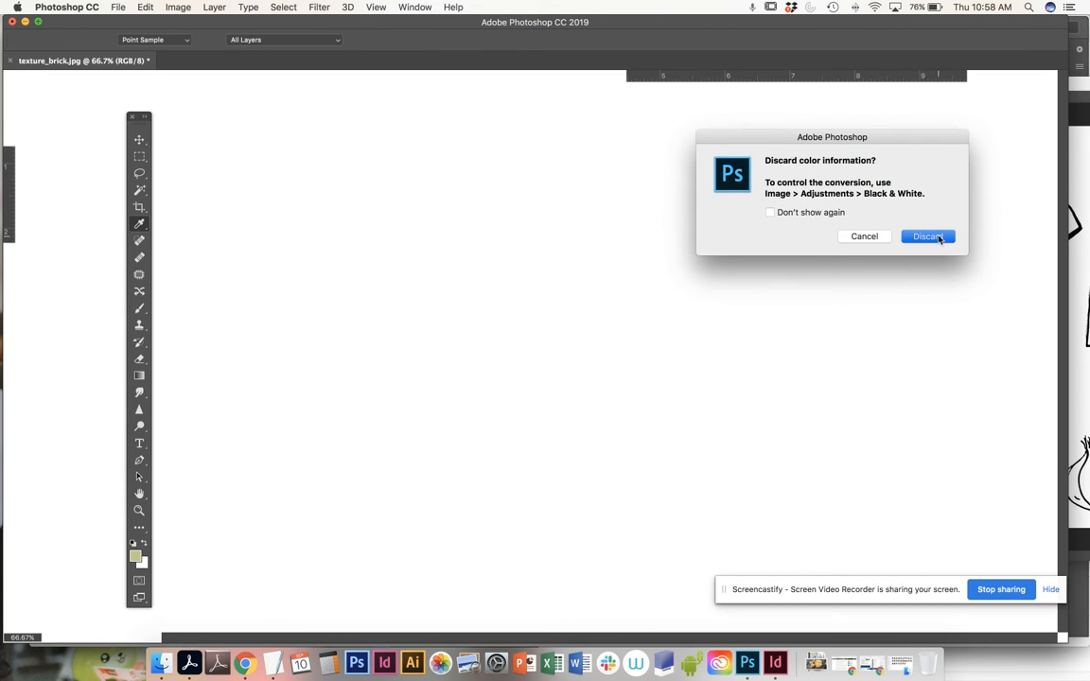
pyautogui.click(943, 235)
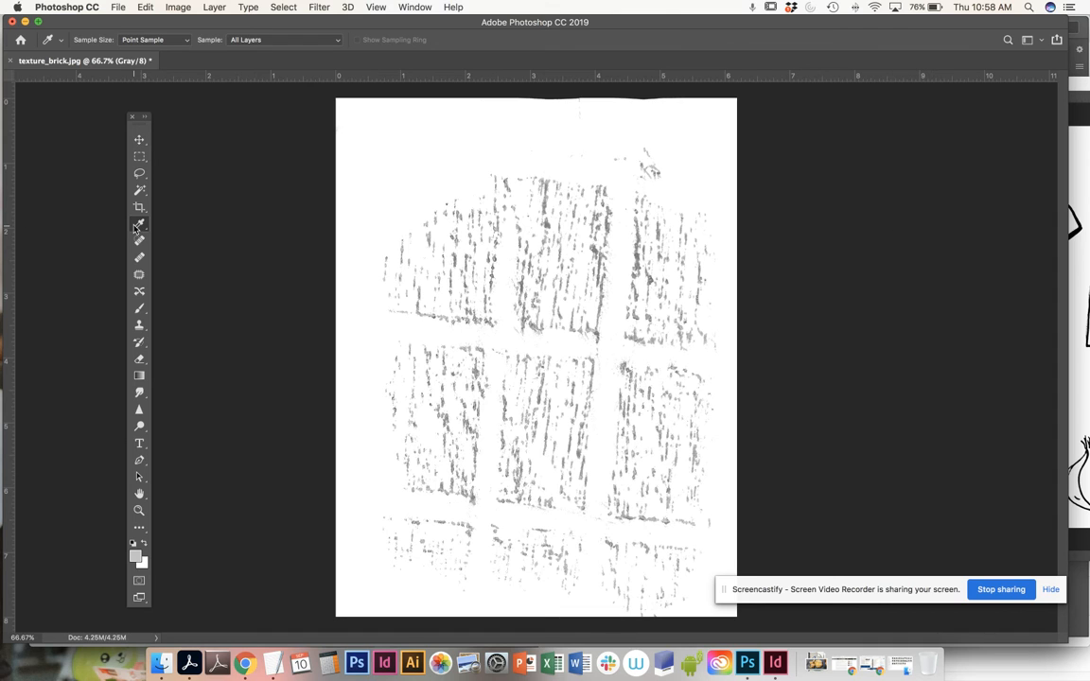
# Step: Save the grayscale brick texture as texture_brickBW in TIFF format with LZW compression
pyautogui.click(118, 8)
pyautogui.click(117, 141)
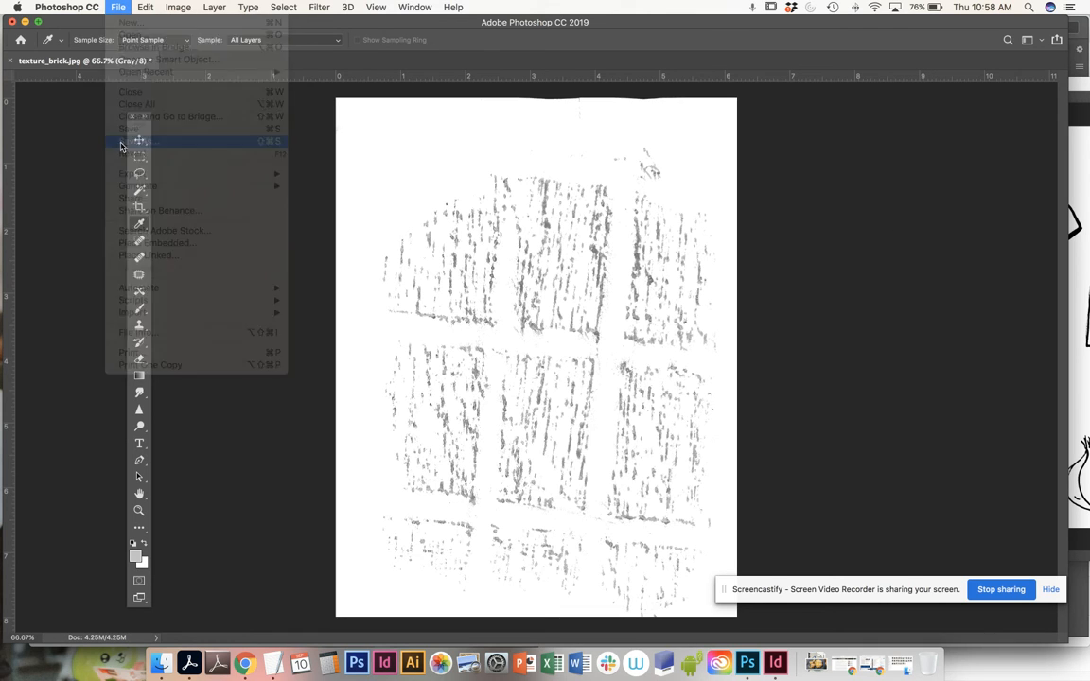
pyautogui.click(166, 473)
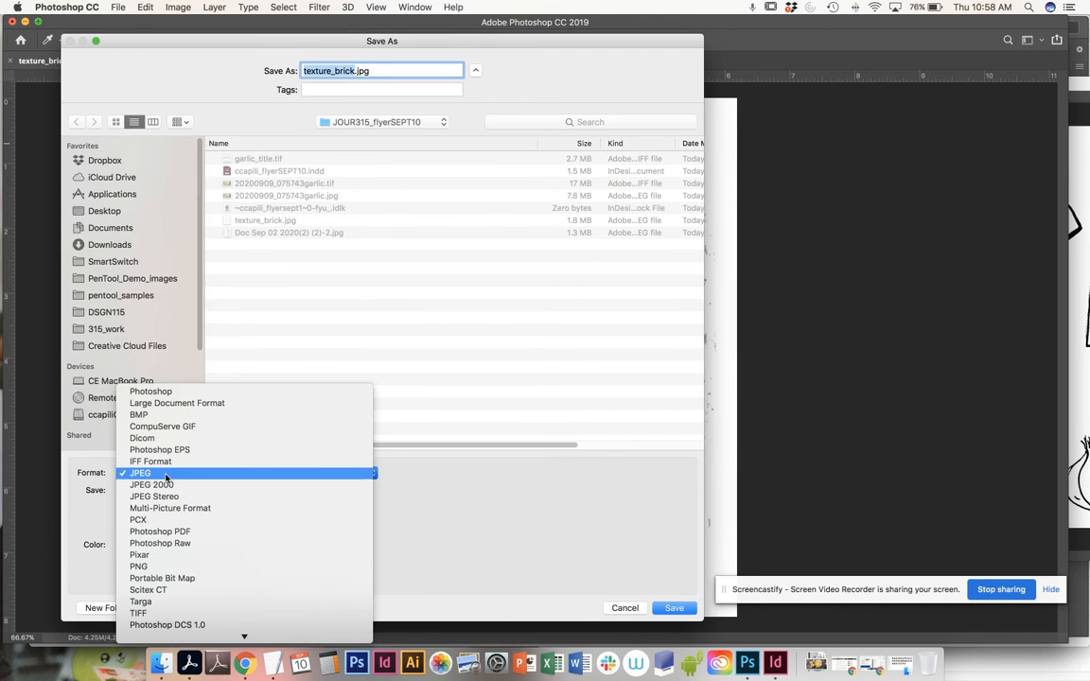
pyautogui.click(149, 604)
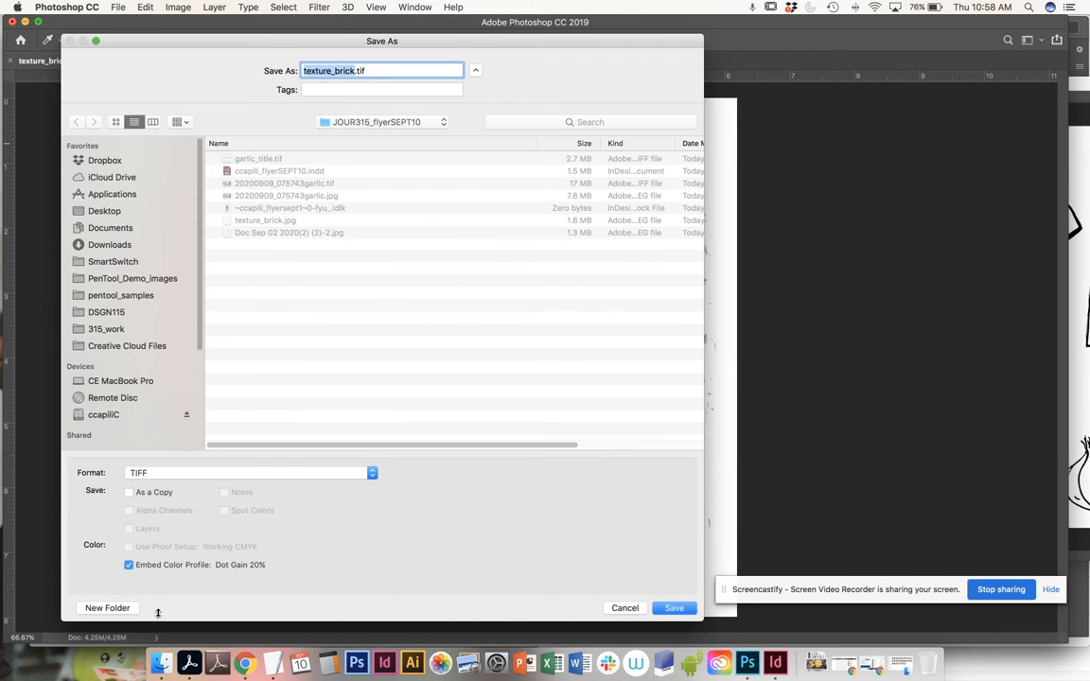
pyautogui.press('Right')
pyautogui.write('BW')
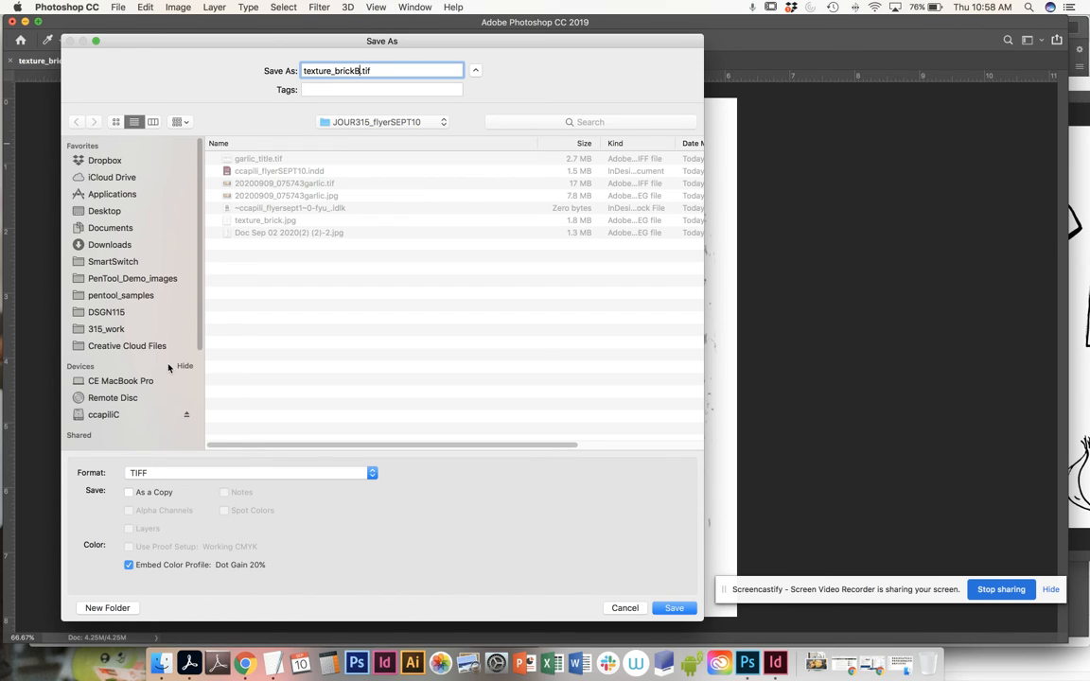
pyautogui.click(675, 609)
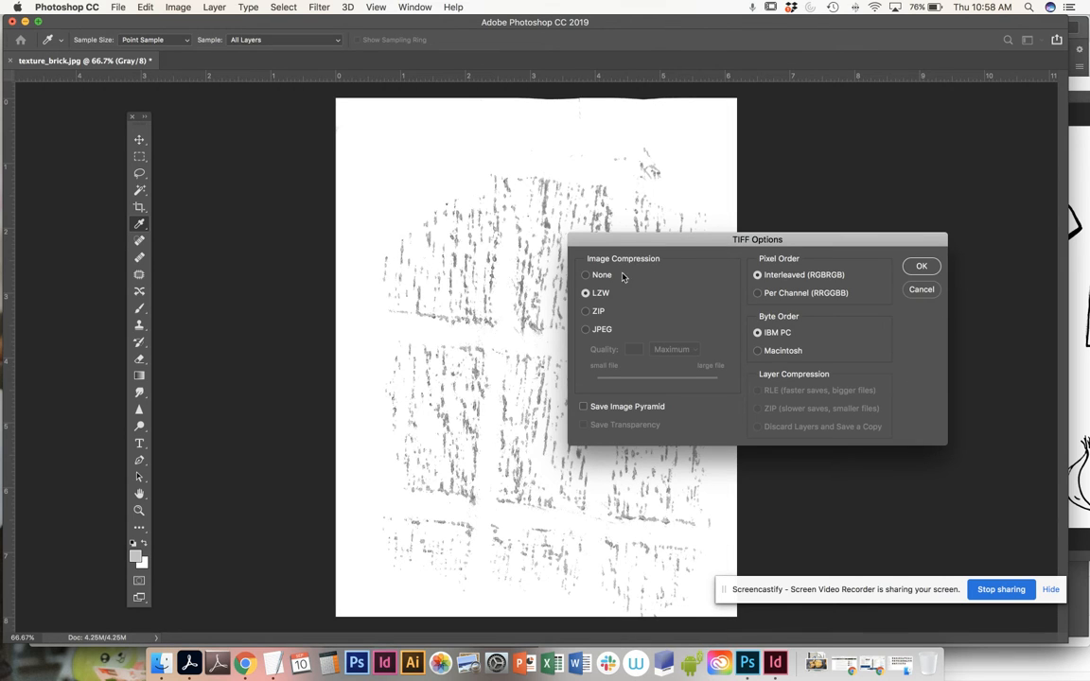
pyautogui.click(923, 267)
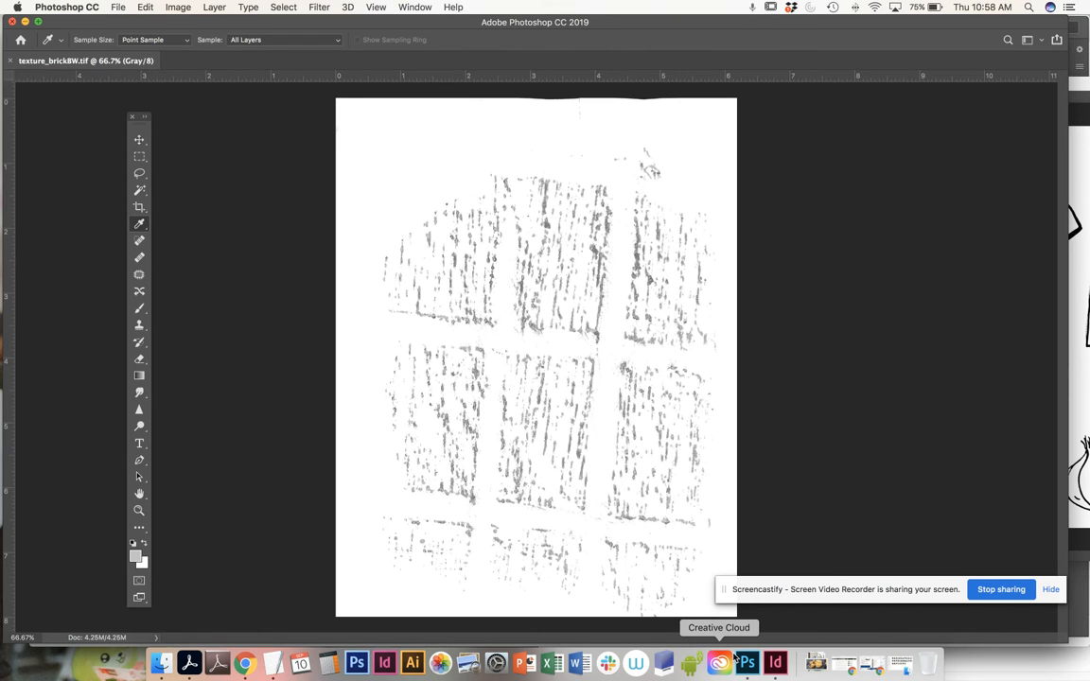
# Step: Close the brick texture and garlic lettering images and switch to the Kitchen Tips flyer in InDesign
pyautogui.press('super+w')
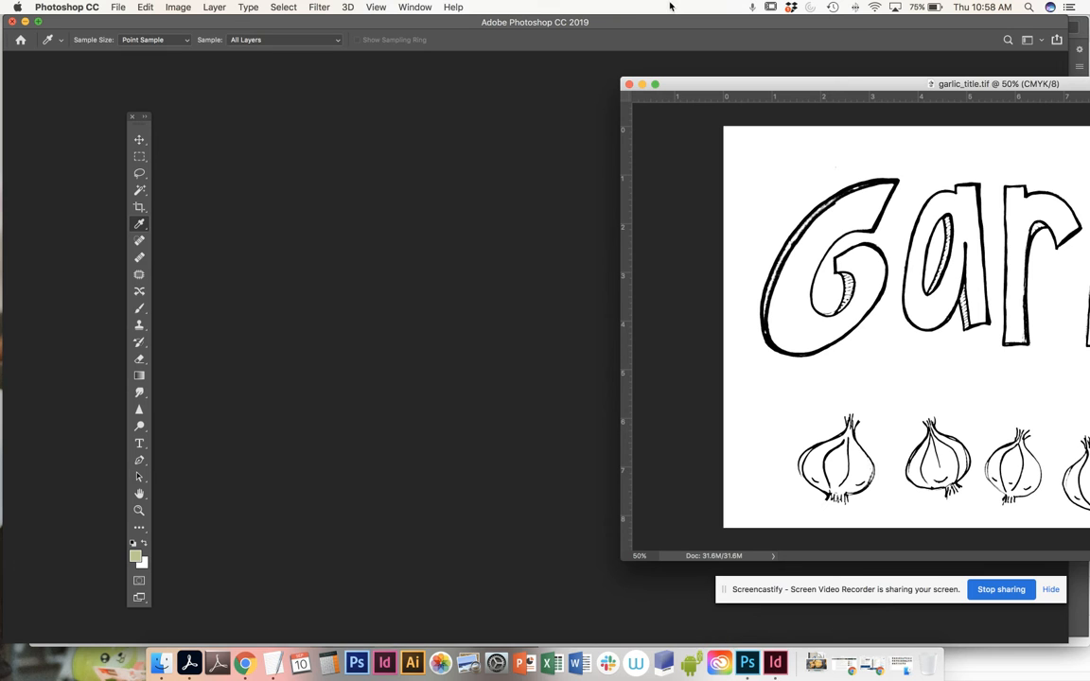
pyautogui.press('super+w')
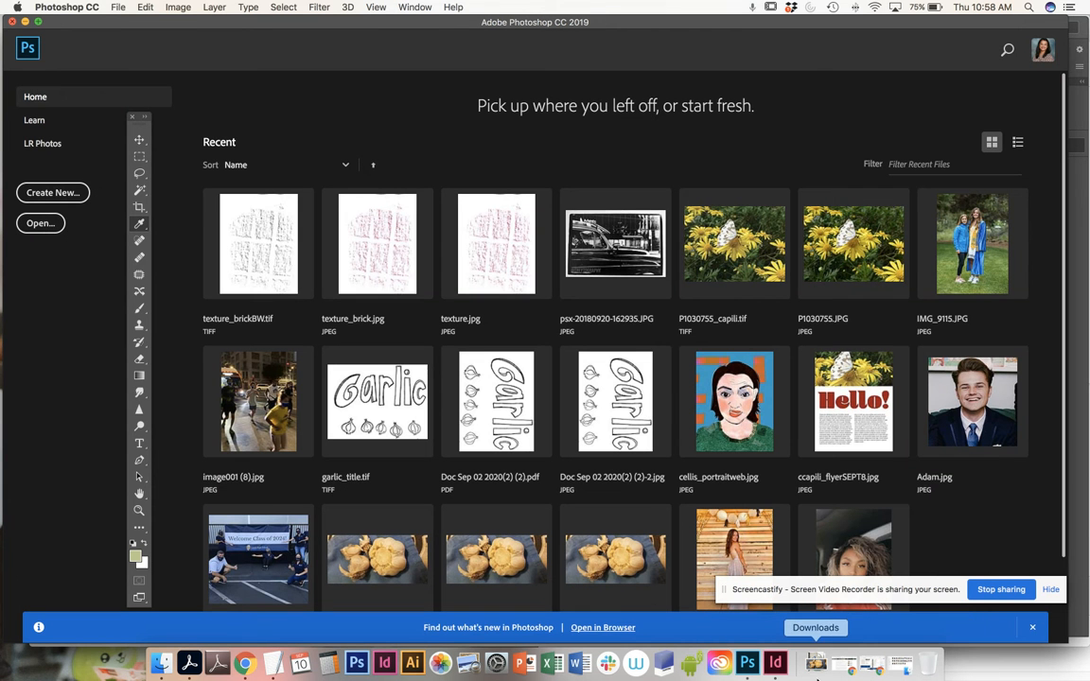
pyautogui.click(776, 664)
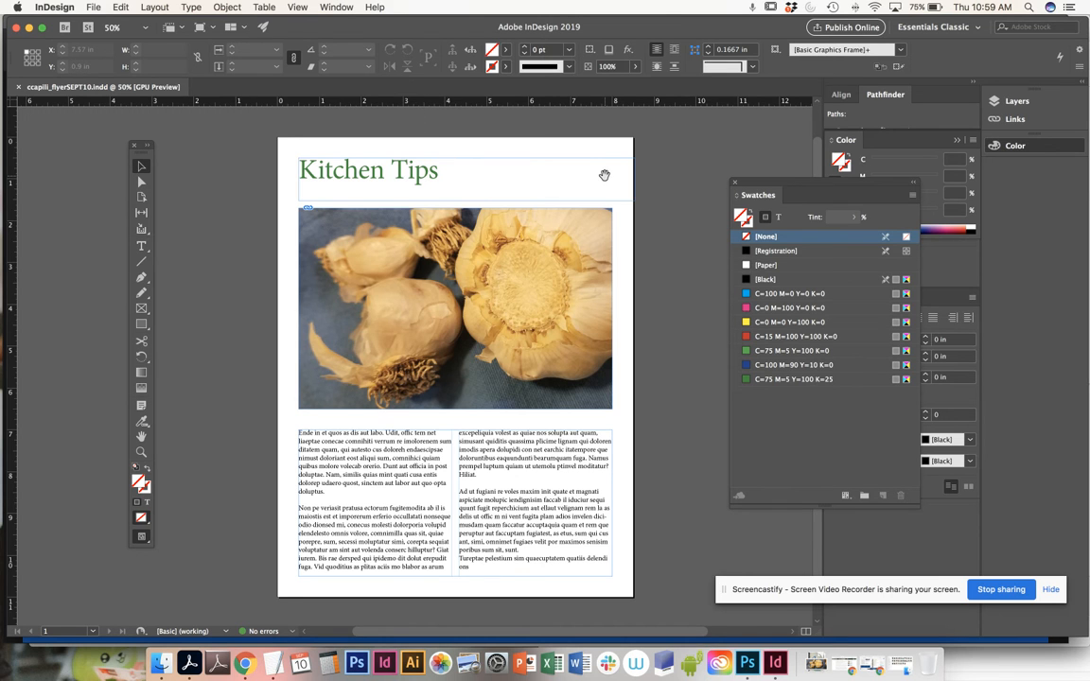
pyautogui.moveTo(604, 175); pyautogui.dragTo(515, 170)
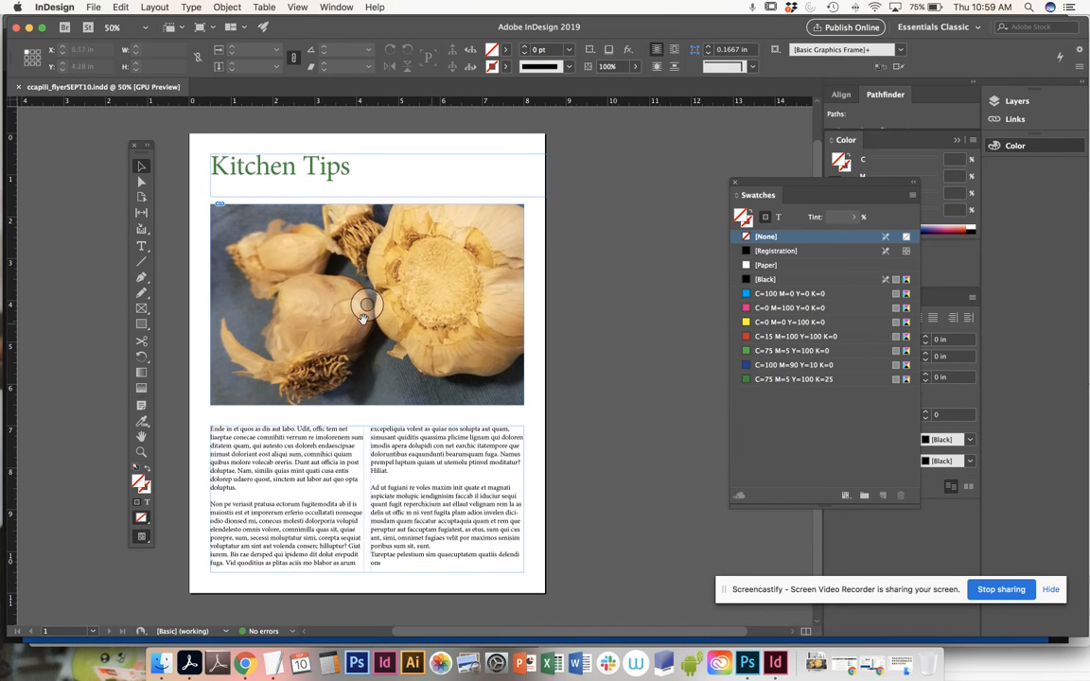
# Step: Load texture_brickBW.tif and garlic_title.tif together for placing in the flyer
pyautogui.click(92, 6)
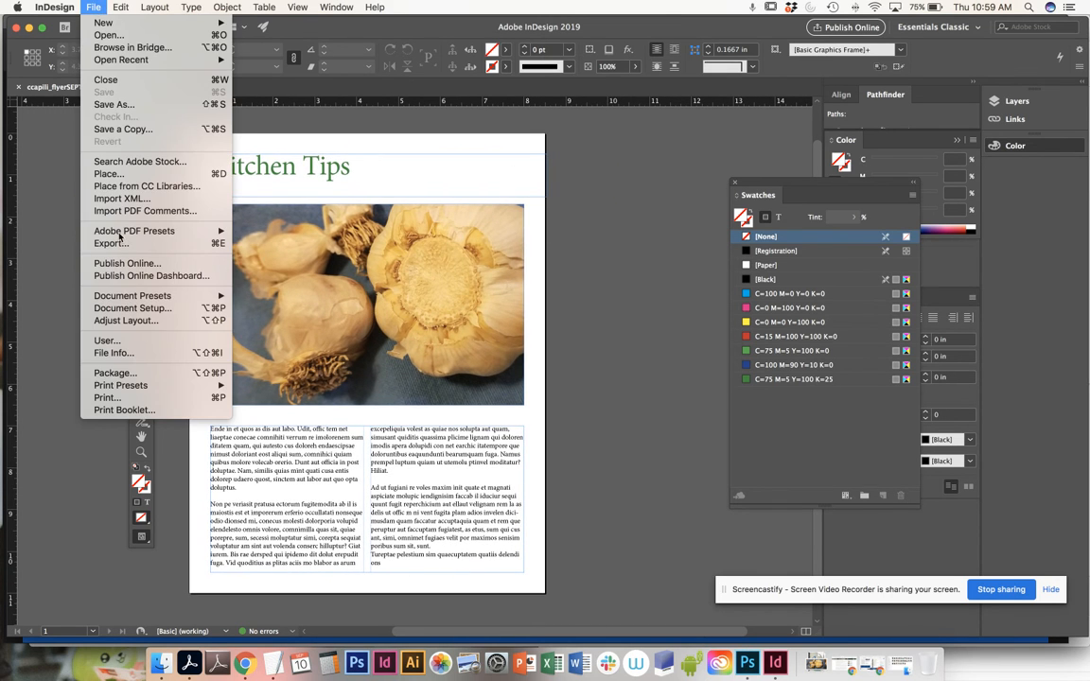
pyautogui.click(107, 174)
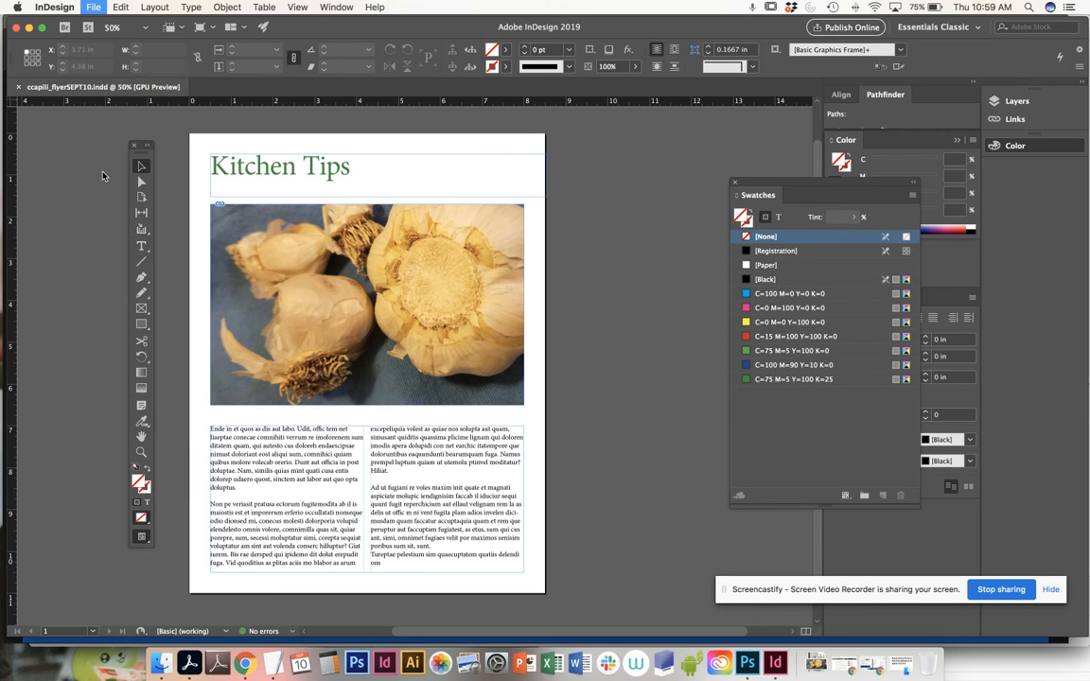
pyautogui.click(413, 101)
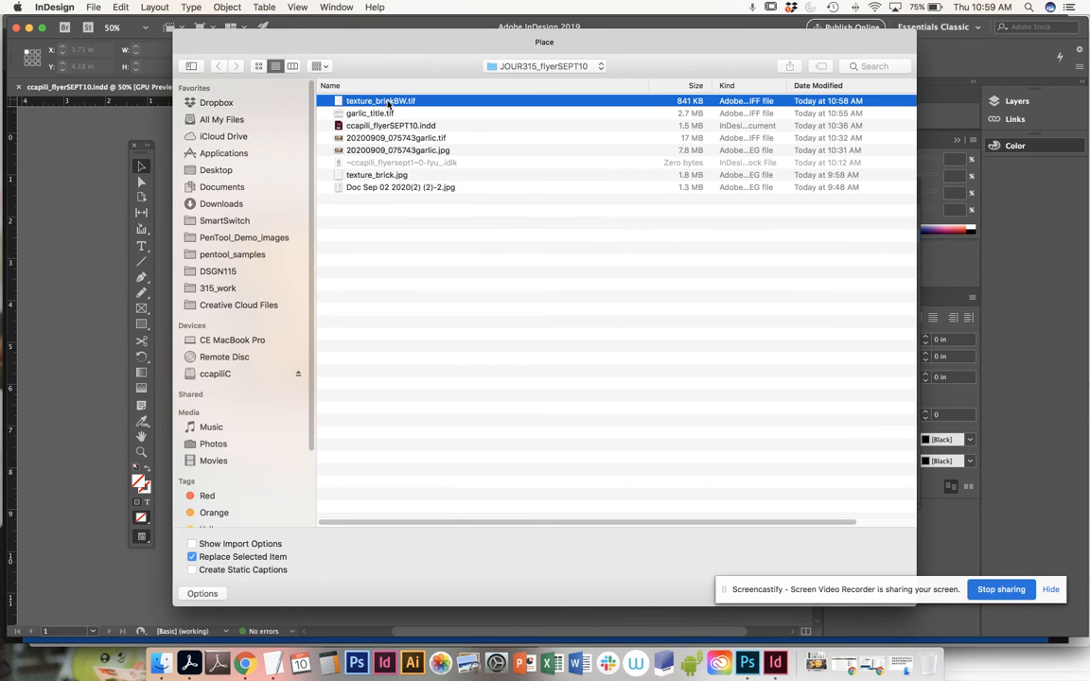
pyautogui.keyDown('shift'); pyautogui.click(360, 114); pyautogui.keyUp('shift')
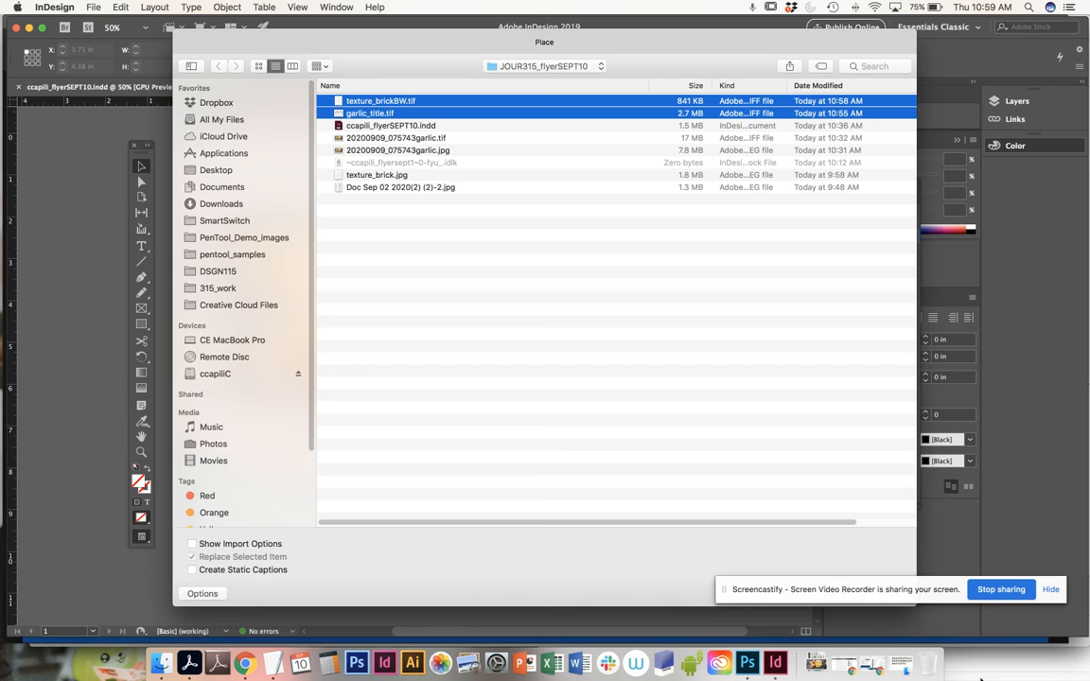
pyautogui.moveTo(723, 591); pyautogui.dragTo(390, 615)
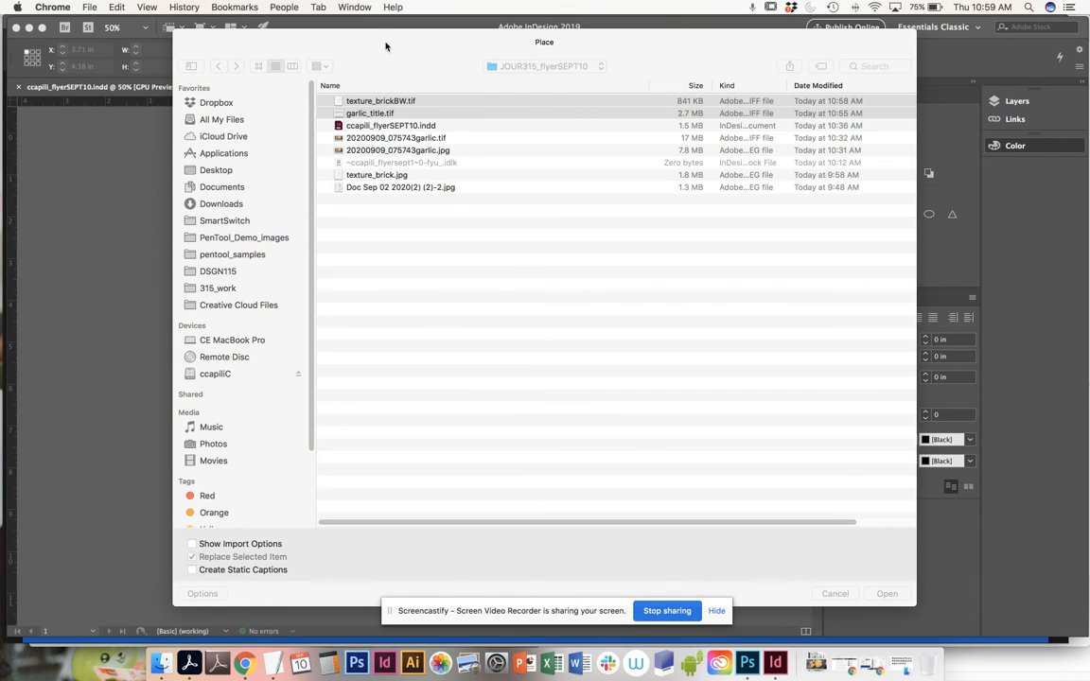
pyautogui.click(349, 38)
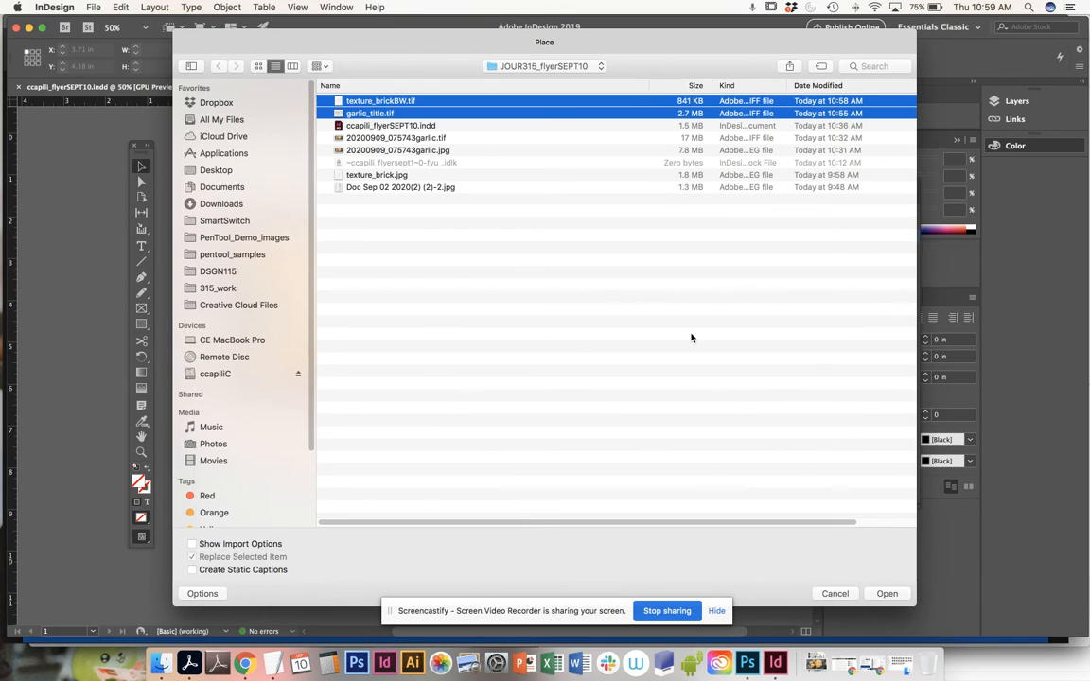
pyautogui.click(895, 591)
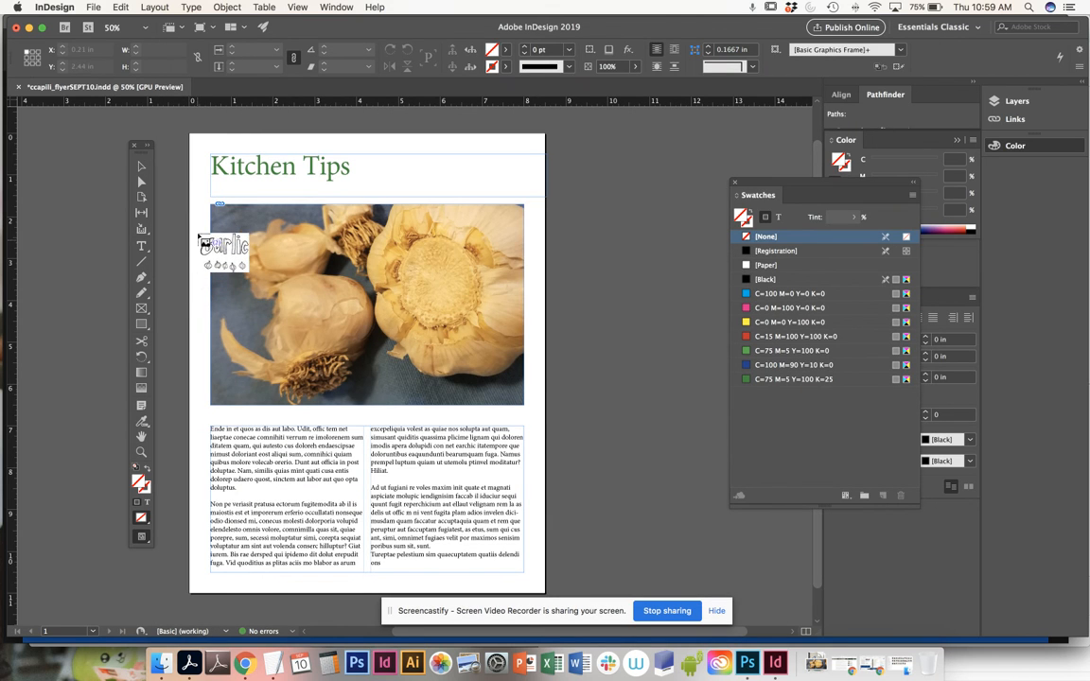
# Step: Place the garlic lettering over the photo's upper left and the brick texture, about 2.97 × 3.84 in, below it, and save the flyer
pyautogui.moveTo(194, 214); pyautogui.dragTo(320, 293)
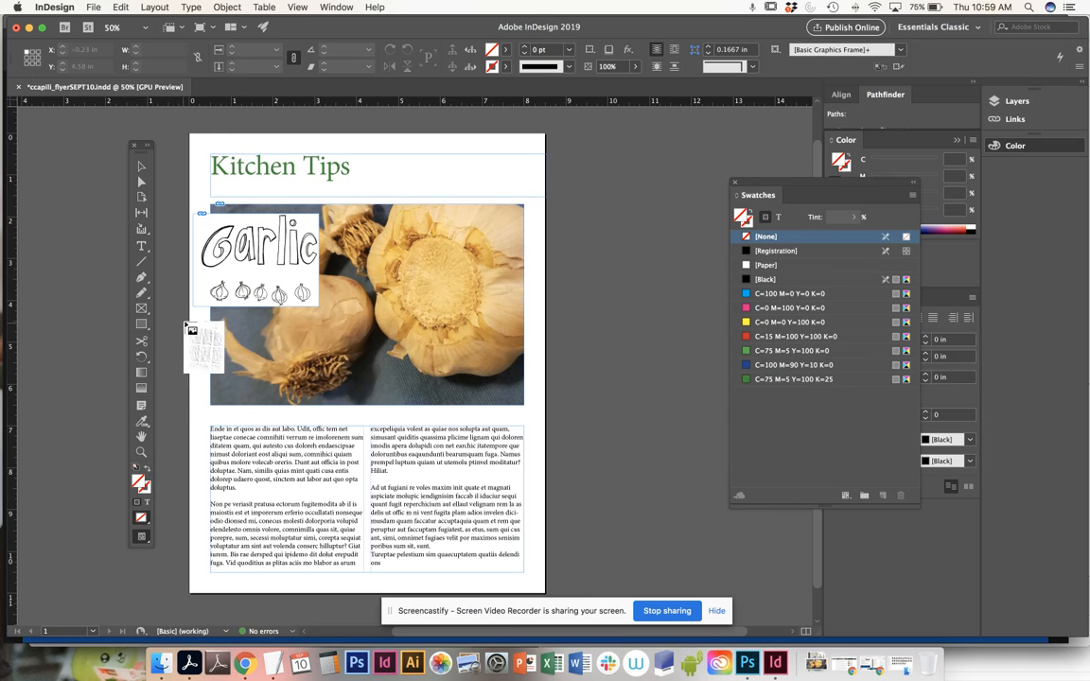
pyautogui.moveTo(194, 322)
pyautogui.mouseDown()
pyautogui.moveTo(223, 331)
pyautogui.moveTo(305, 422)
pyautogui.moveTo(320, 483)
pyautogui.mouseUp()
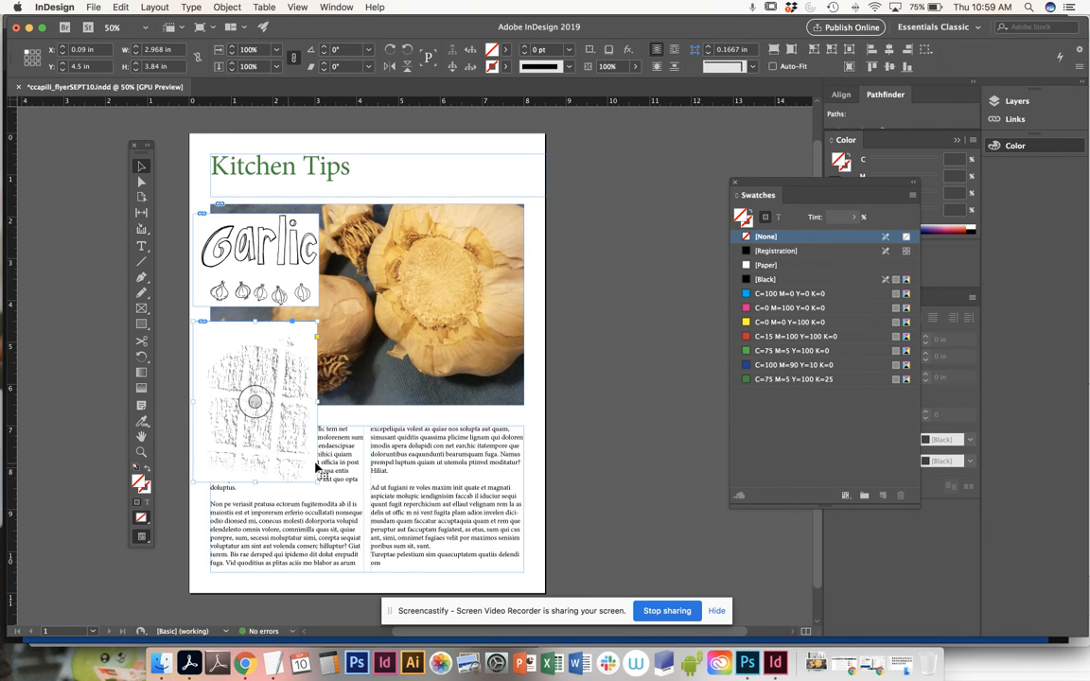
pyautogui.click(288, 146)
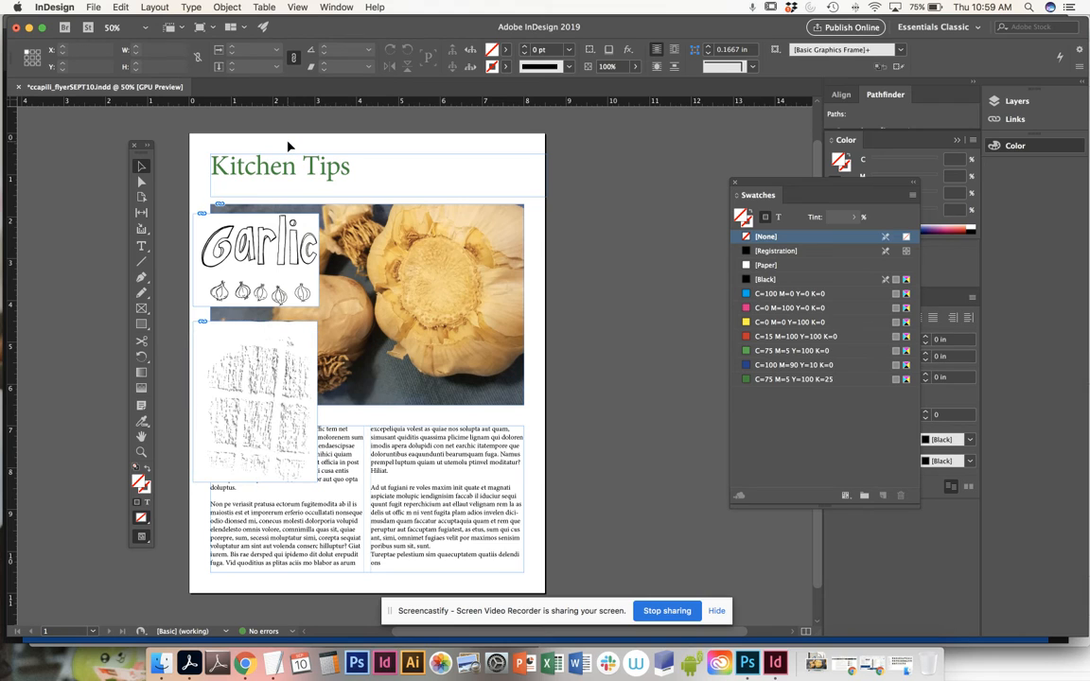
pyautogui.press('super+s')
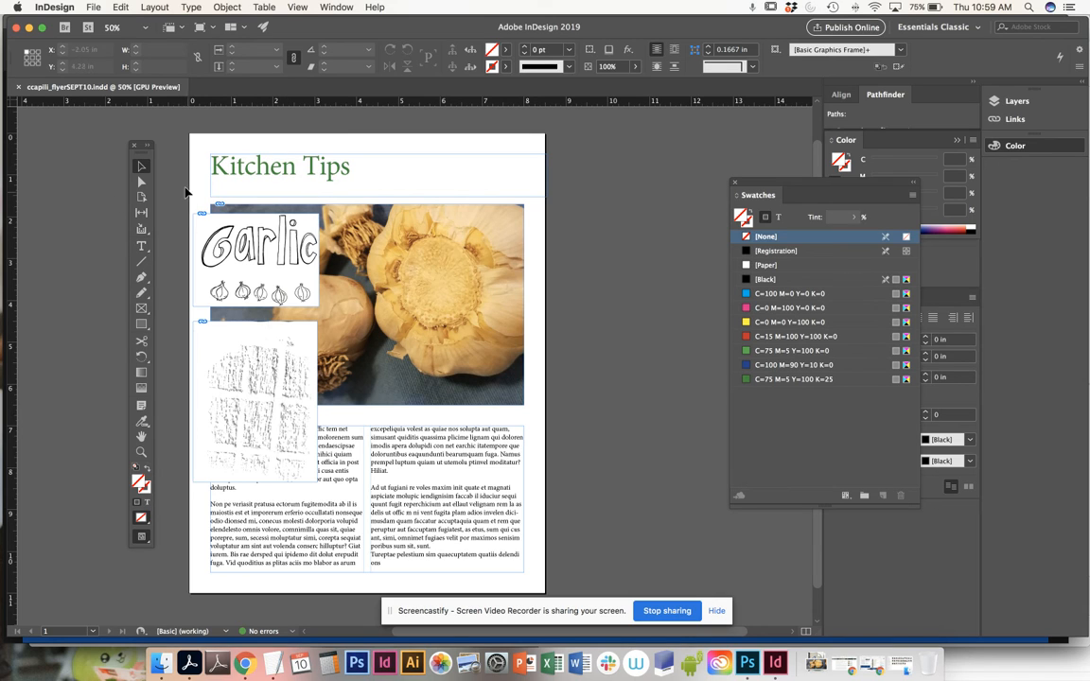
# Step: Draw a rectangle about 8.98 × 11.35 in extending past all page edges and fill it with [Black] at 10% tint
pyautogui.press('m')
pyautogui.moveTo(177, 123); pyautogui.dragTo(553, 598)
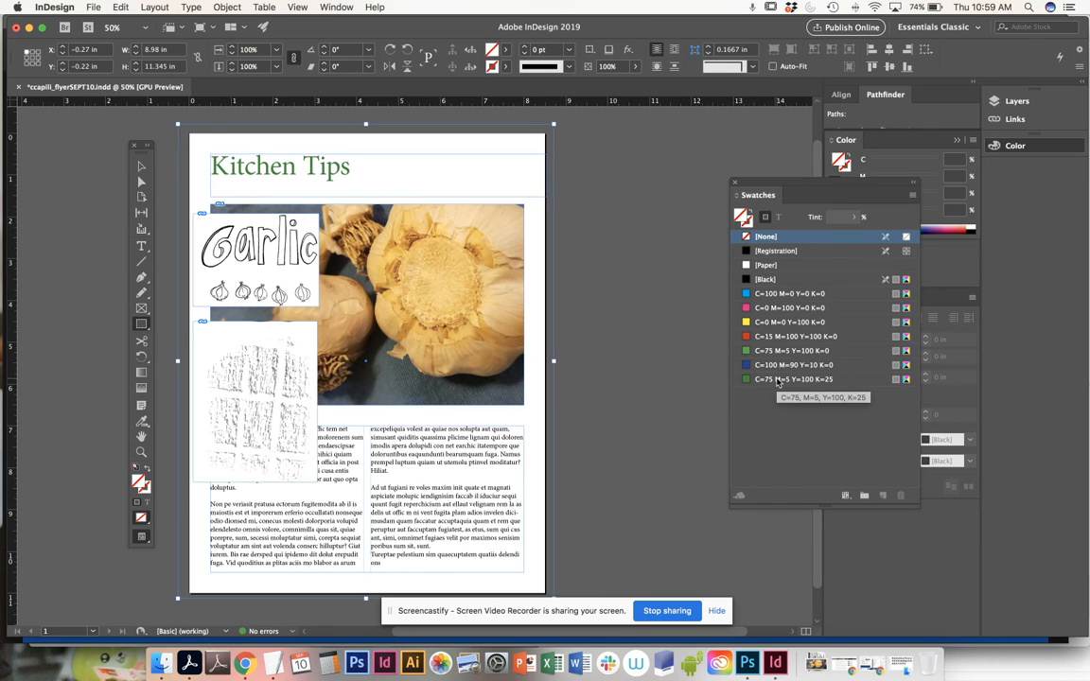
pyautogui.click(766, 279)
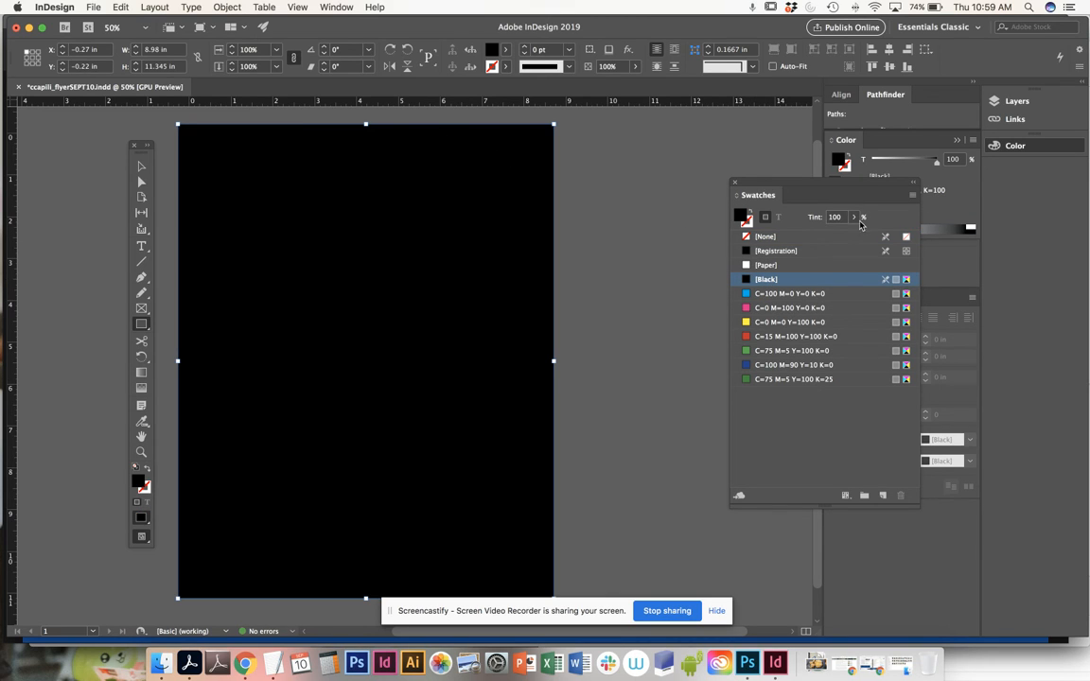
pyautogui.click(816, 217)
pyautogui.write('10')
pyautogui.press('Return')
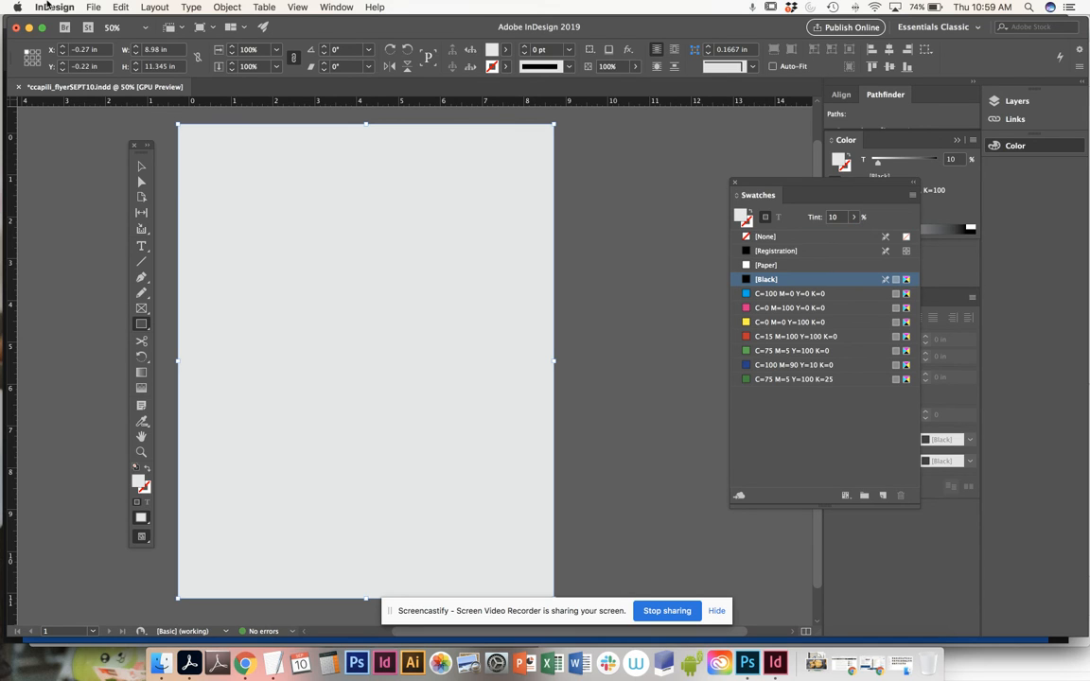
# Step: Narrow the tinted rectangle from its right side to about 5.02 in wide
pyautogui.click(143, 167)
pyautogui.moveTo(558, 364); pyautogui.dragTo(387, 365)
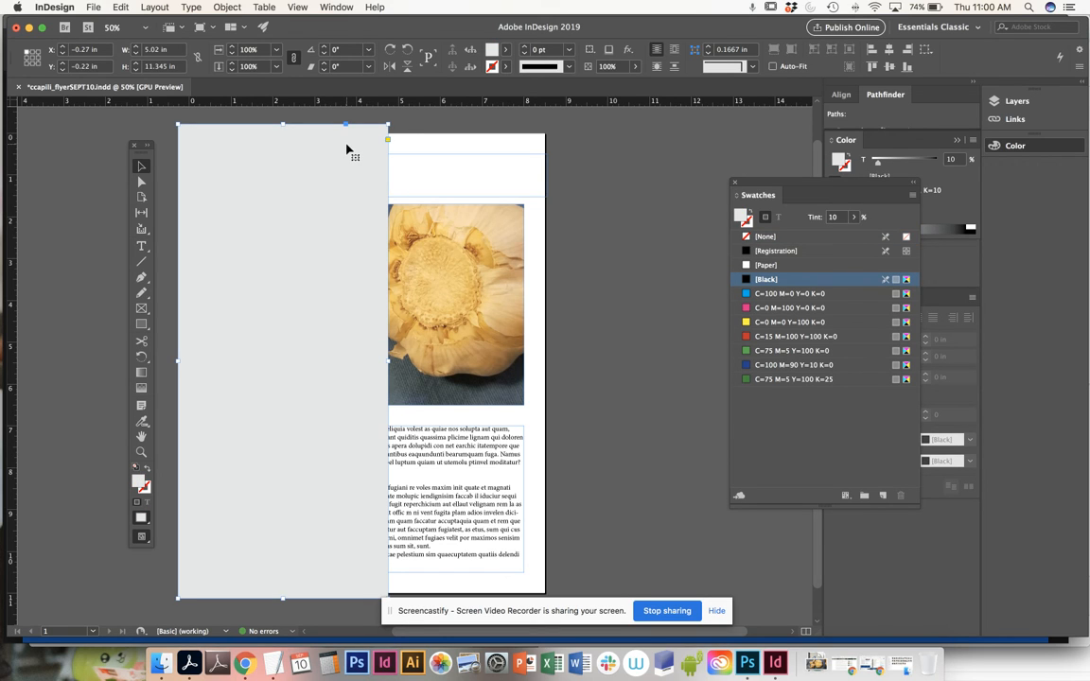
# Step: Send the tinted rectangle to the back behind all other page objects and save the flyer
pyautogui.click(225, 7)
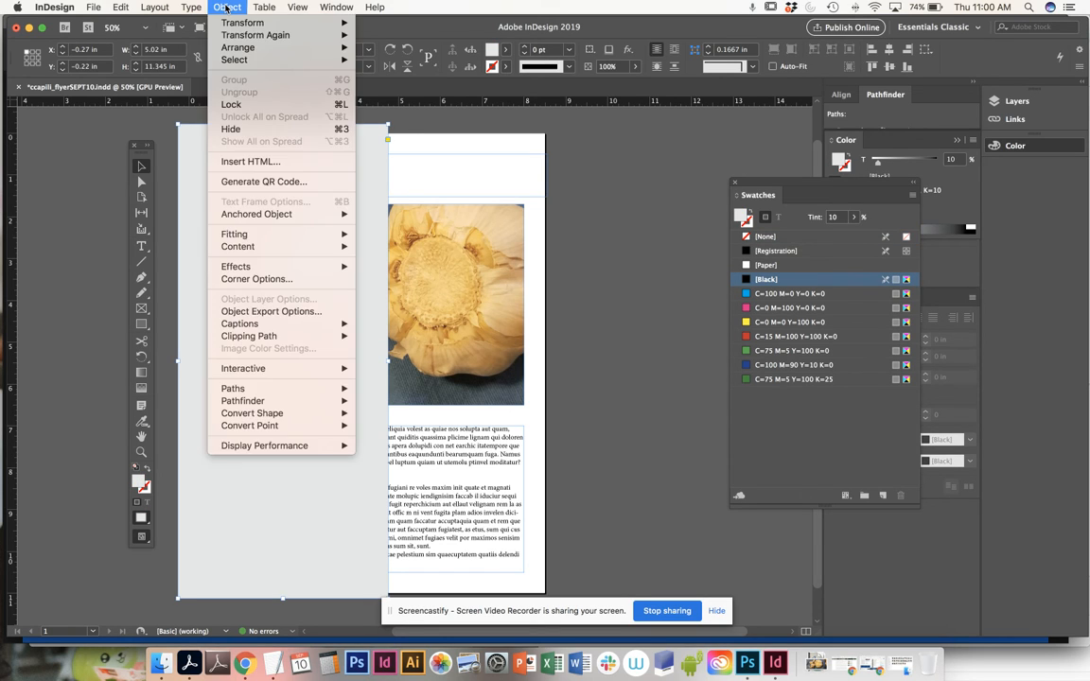
pyautogui.moveTo(237, 50)
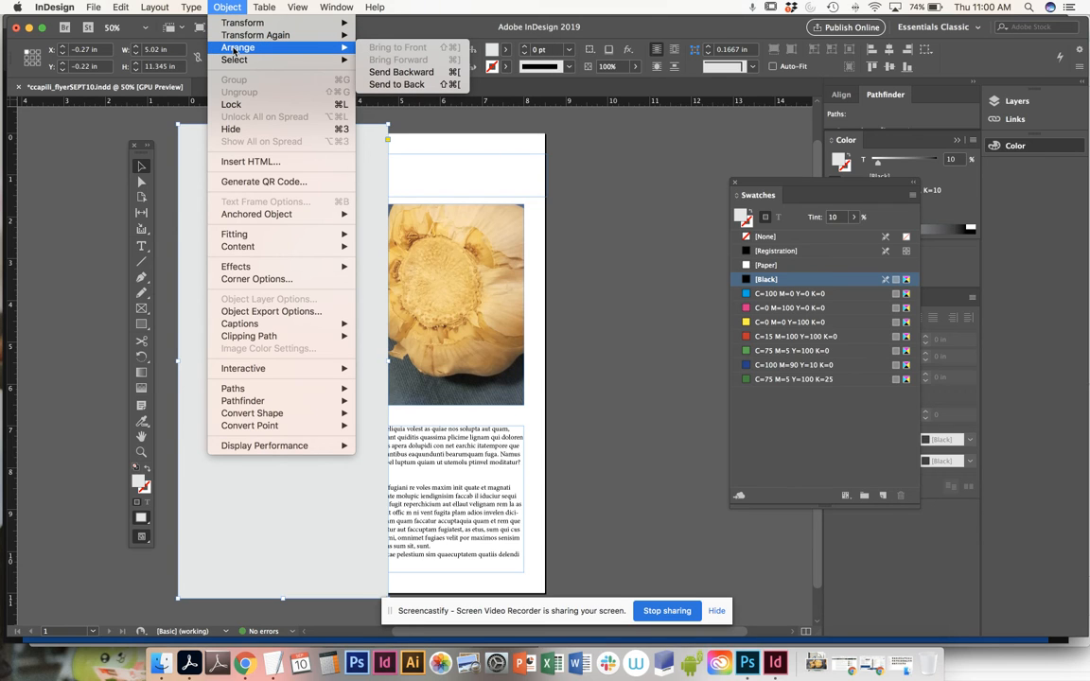
pyautogui.click(398, 84)
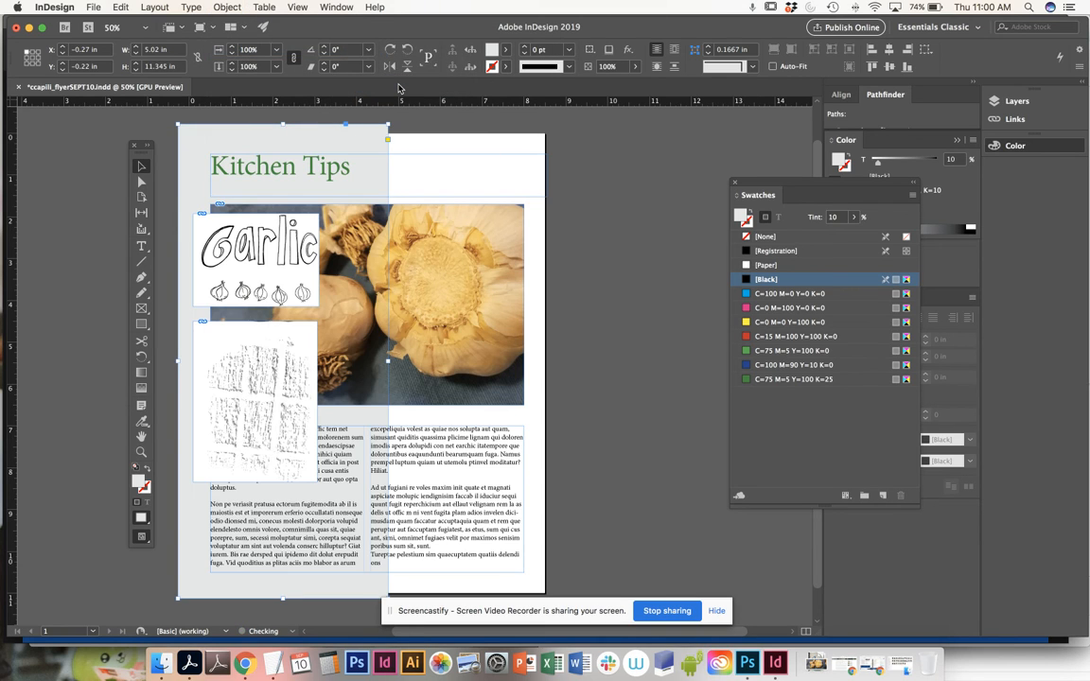
pyautogui.click(596, 242)
pyautogui.hotkey('ctrl', 's')
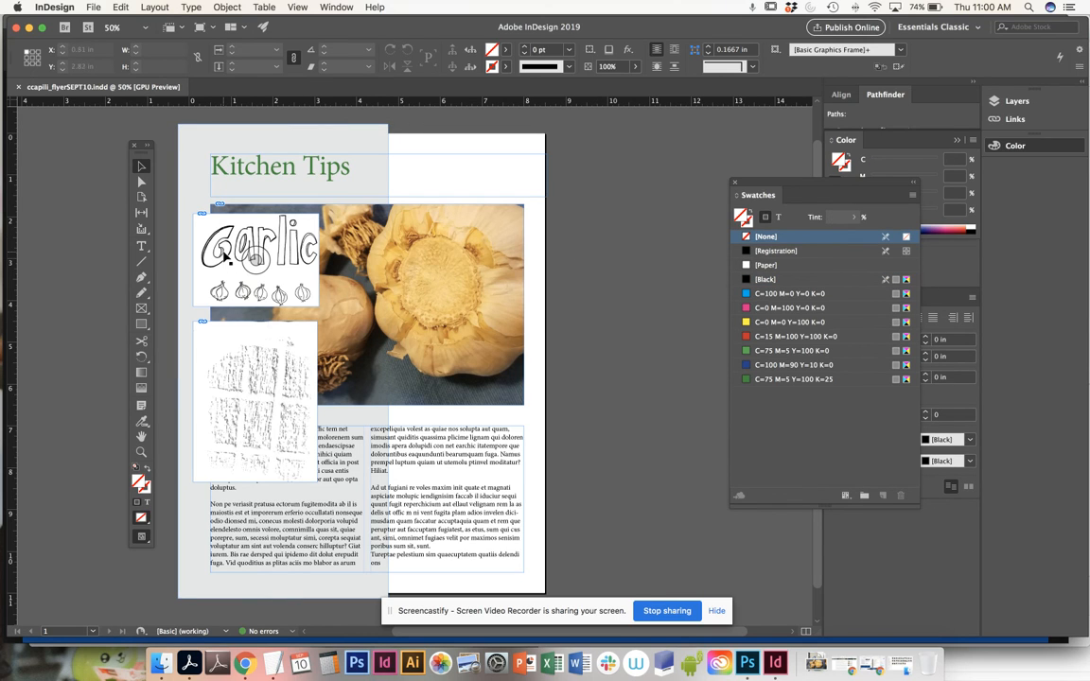
# Step: Draw a horizontal line about 7.5 in long from margin to margin beneath the Kitchen Tips title
pyautogui.click(281, 339)
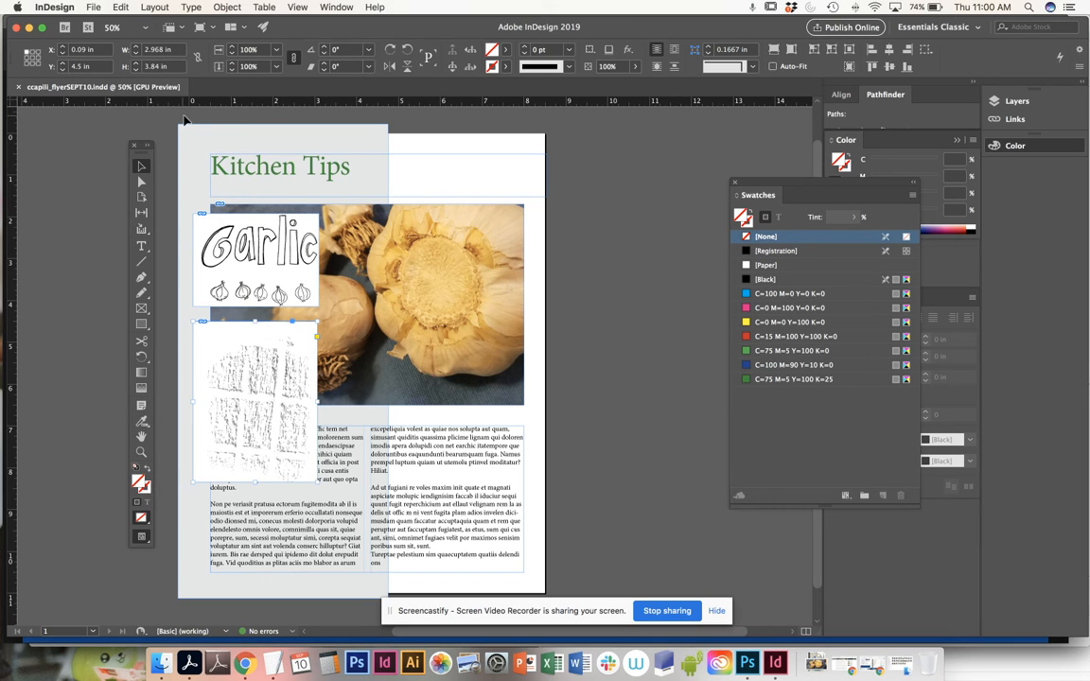
pyautogui.click(167, 116)
pyautogui.click(144, 262)
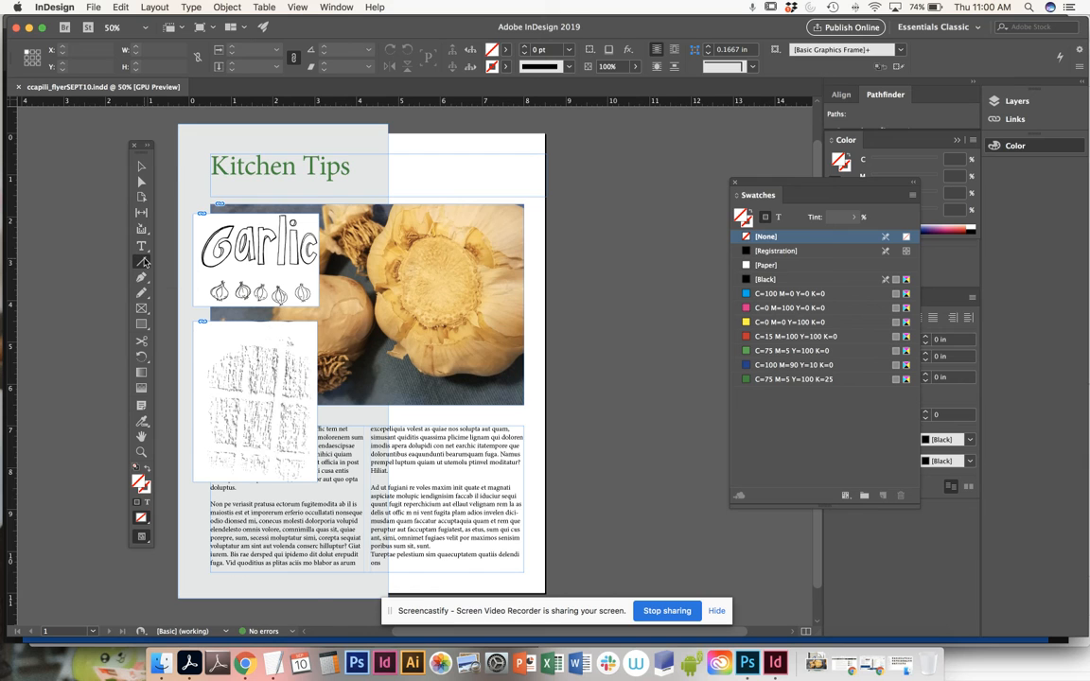
pyautogui.press('super+equal')
pyautogui.moveTo(244, 277); pyautogui.dragTo(340, 422)
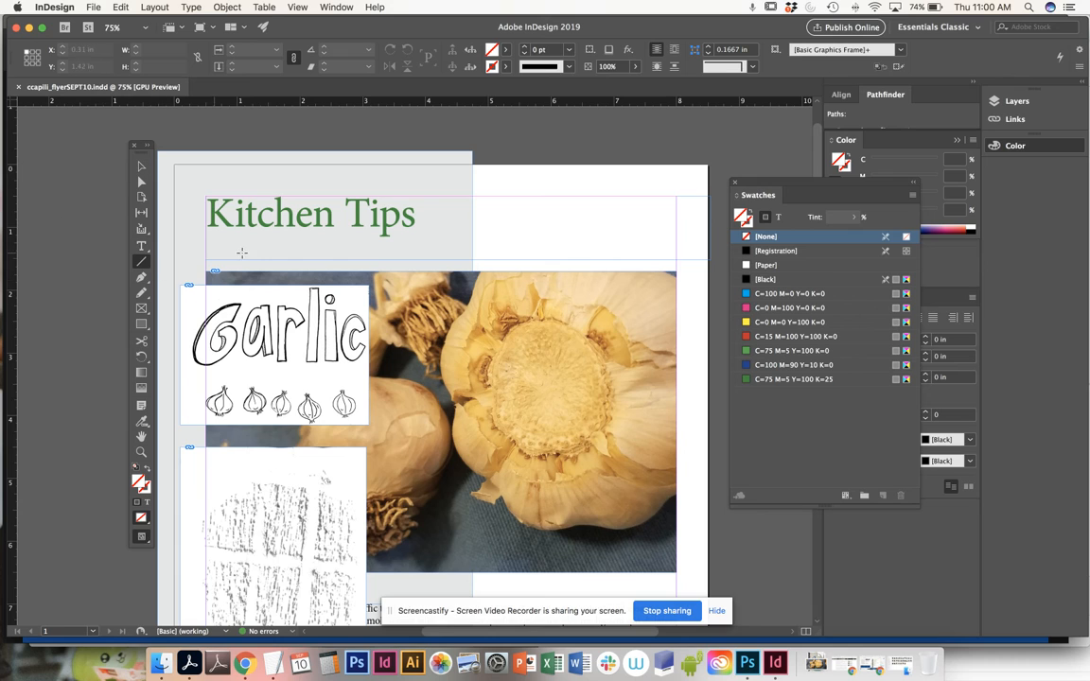
pyautogui.moveTo(205, 250); pyautogui.dragTo(677, 251)
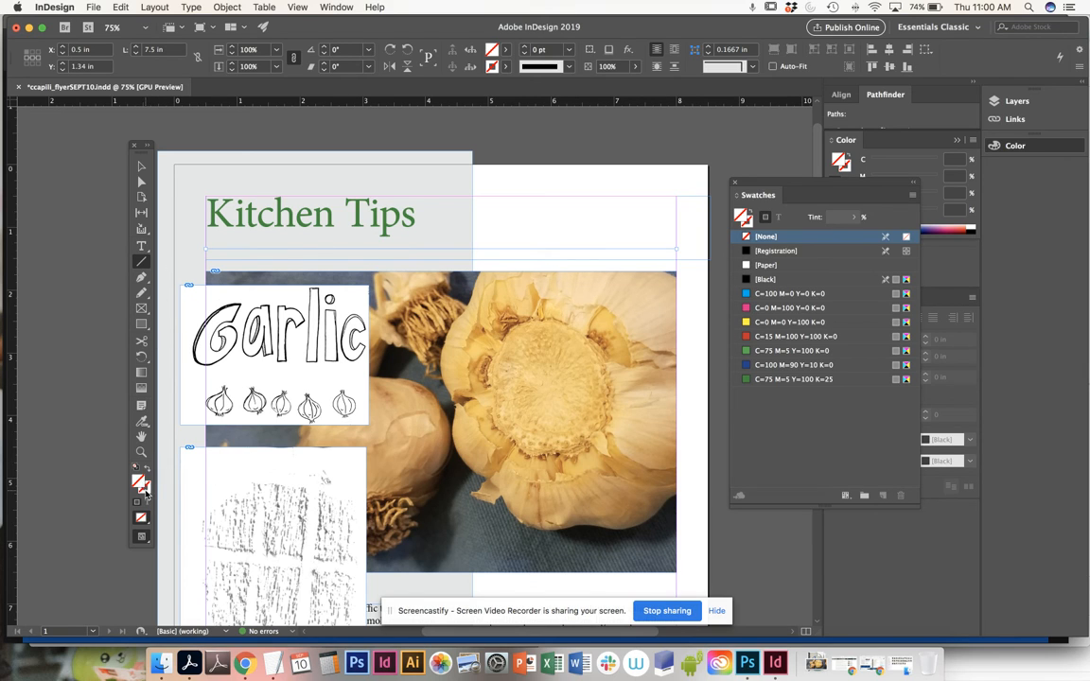
# Step: Give the line under the title a 2 pt stroke in the C=15 M=100 Y=100 K=0 swatch
pyautogui.click(526, 47)
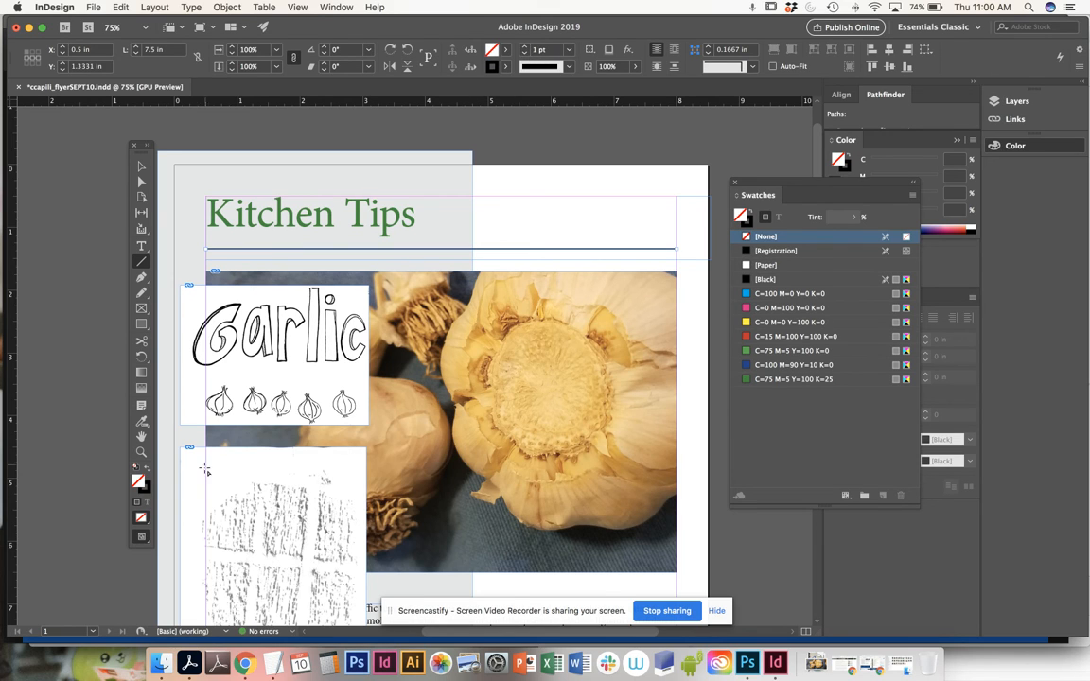
pyautogui.click(525, 48)
pyautogui.click(525, 48)
pyautogui.click(525, 48)
pyautogui.click(525, 48)
pyautogui.click(526, 48)
pyautogui.click(526, 53)
pyautogui.click(525, 53)
pyautogui.click(526, 53)
pyautogui.click(525, 53)
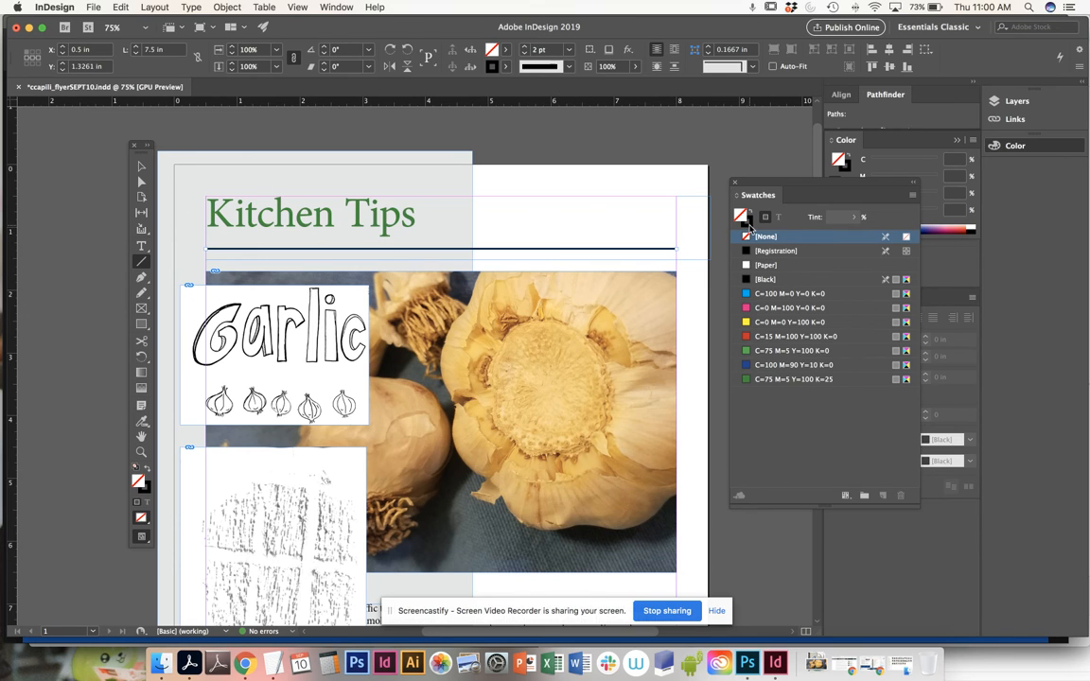
pyautogui.click(749, 279)
pyautogui.click(772, 338)
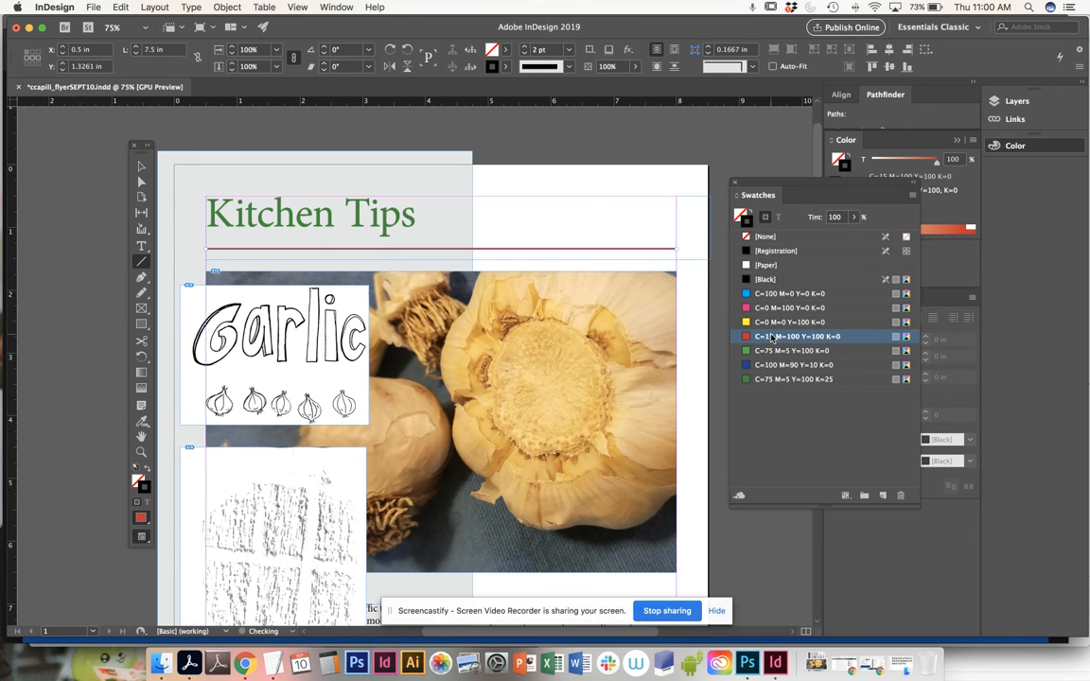
# Step: Narrow the Kitchen Tips text frame so its right edge ends just past the gray rectangle
pyautogui.click(584, 220)
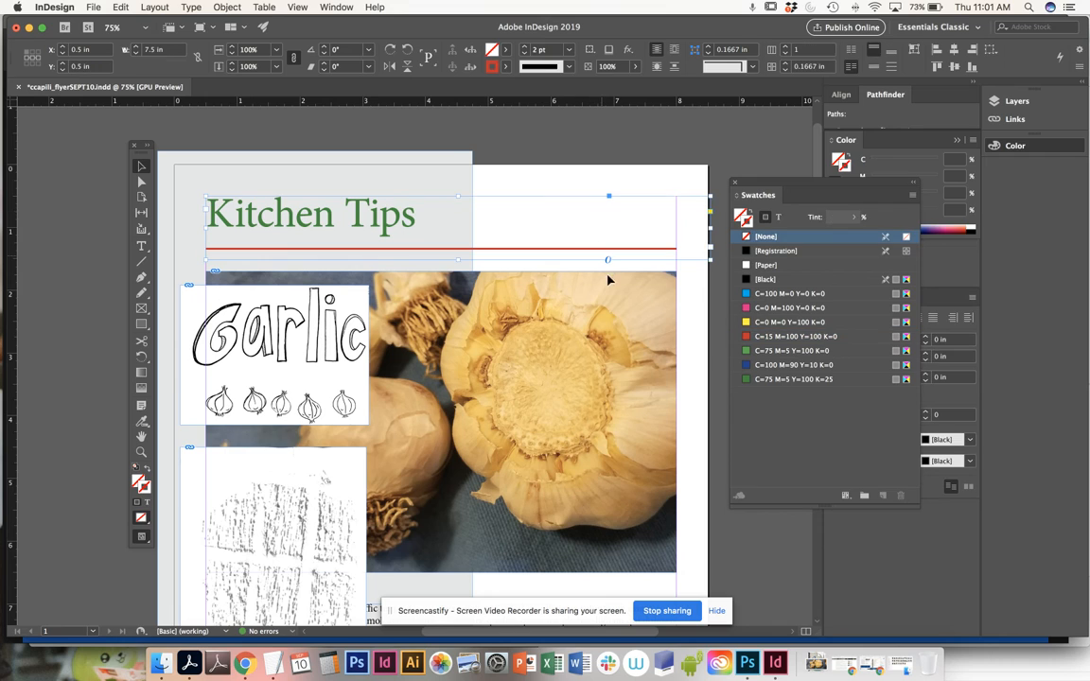
pyautogui.moveTo(501, 242); pyautogui.dragTo(492, 236)
pyautogui.click(580, 227)
# Step: Change the red line's stroke type to White Diamond and its weight to 6 pt
pyautogui.click(592, 251)
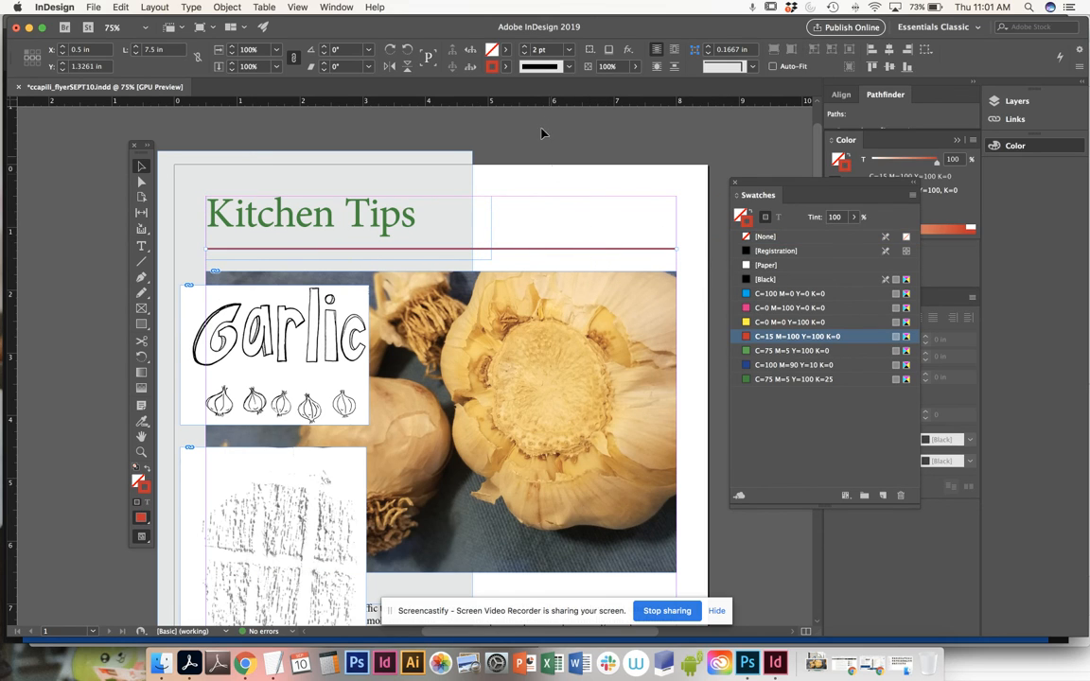
pyautogui.click(568, 69)
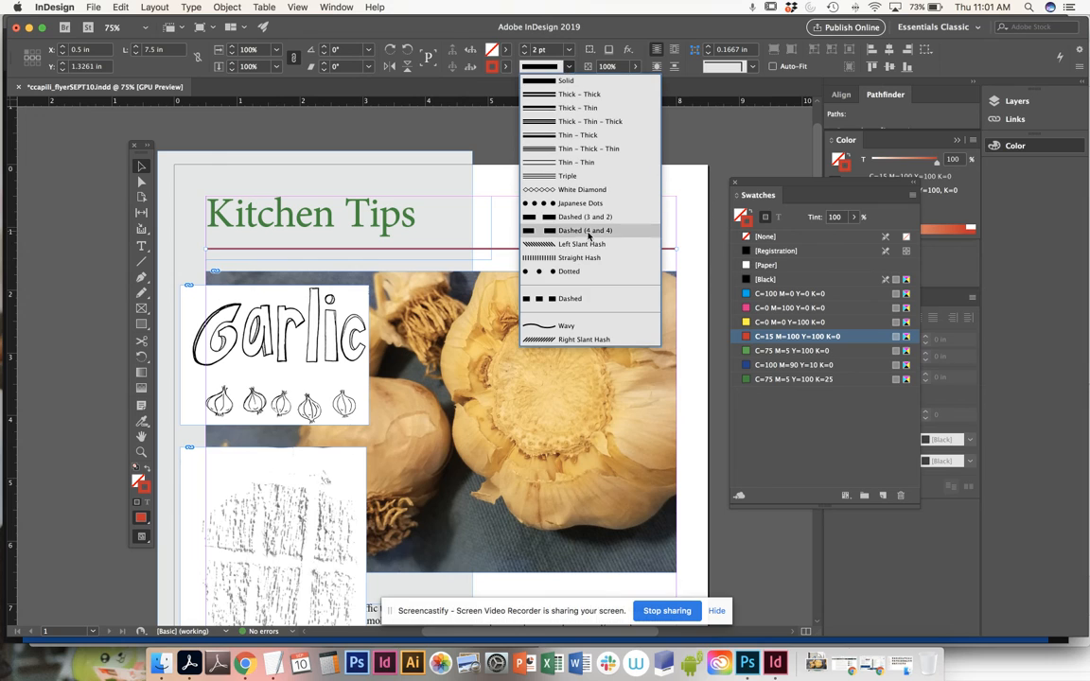
pyautogui.click(583, 189)
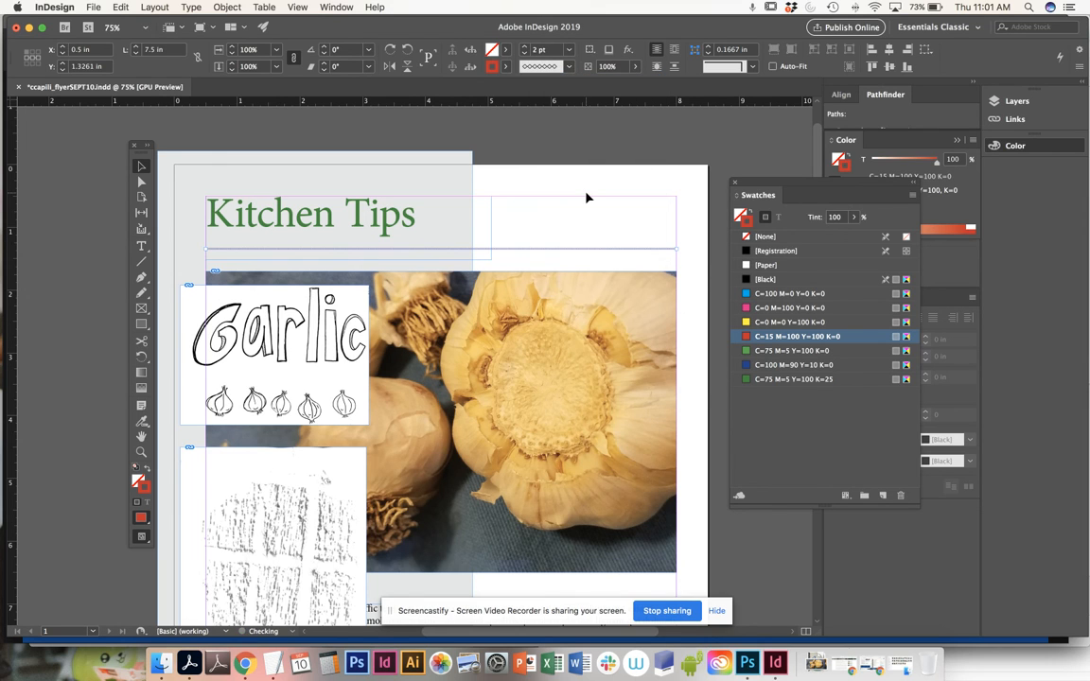
pyautogui.click(524, 46)
pyautogui.click(525, 46)
pyautogui.click(524, 47)
pyautogui.click(524, 46)
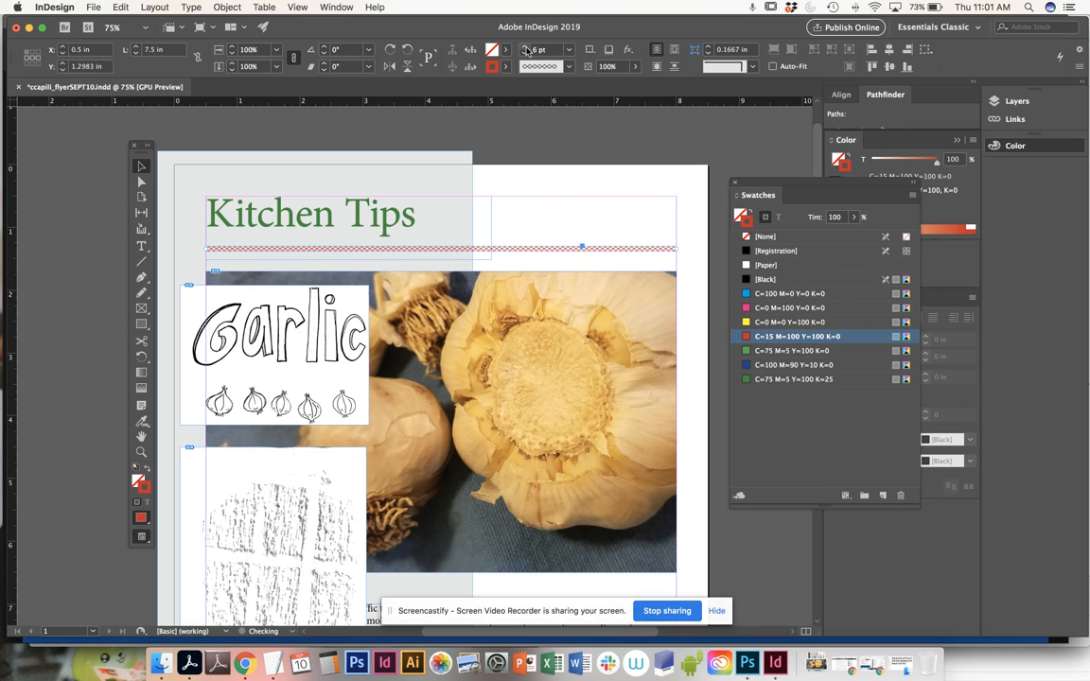
# Step: Save the flyer and switch the screen mode to Preview
pyautogui.click(575, 222)
pyautogui.press('super+minus')
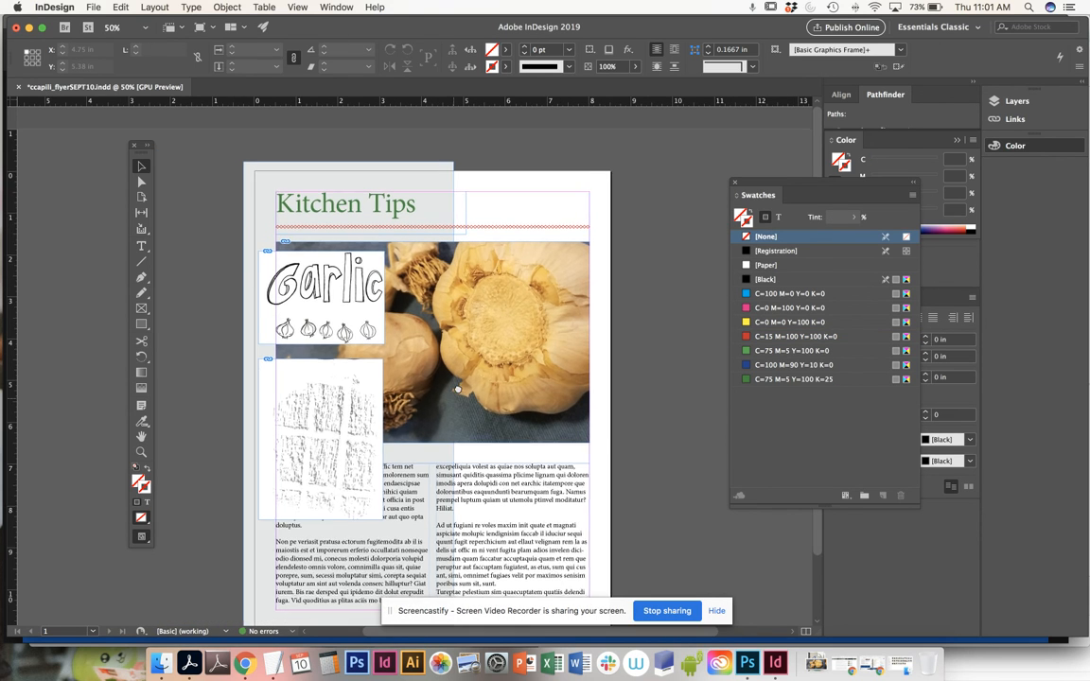
pyautogui.scroll(-3, 477, 355)
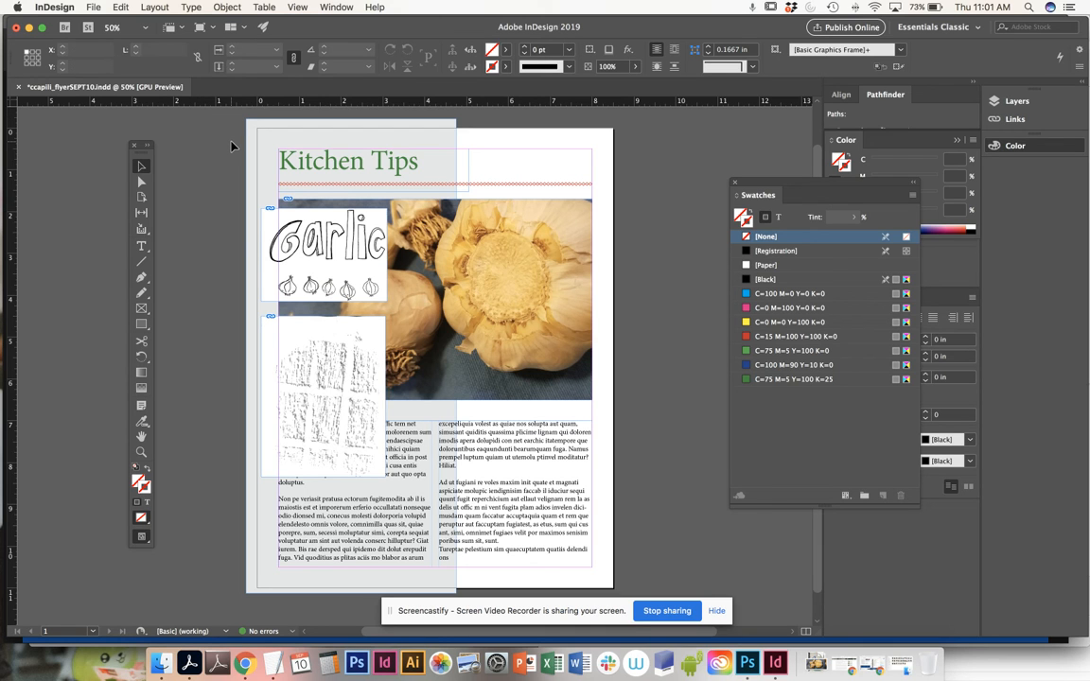
pyautogui.press('super+equal')
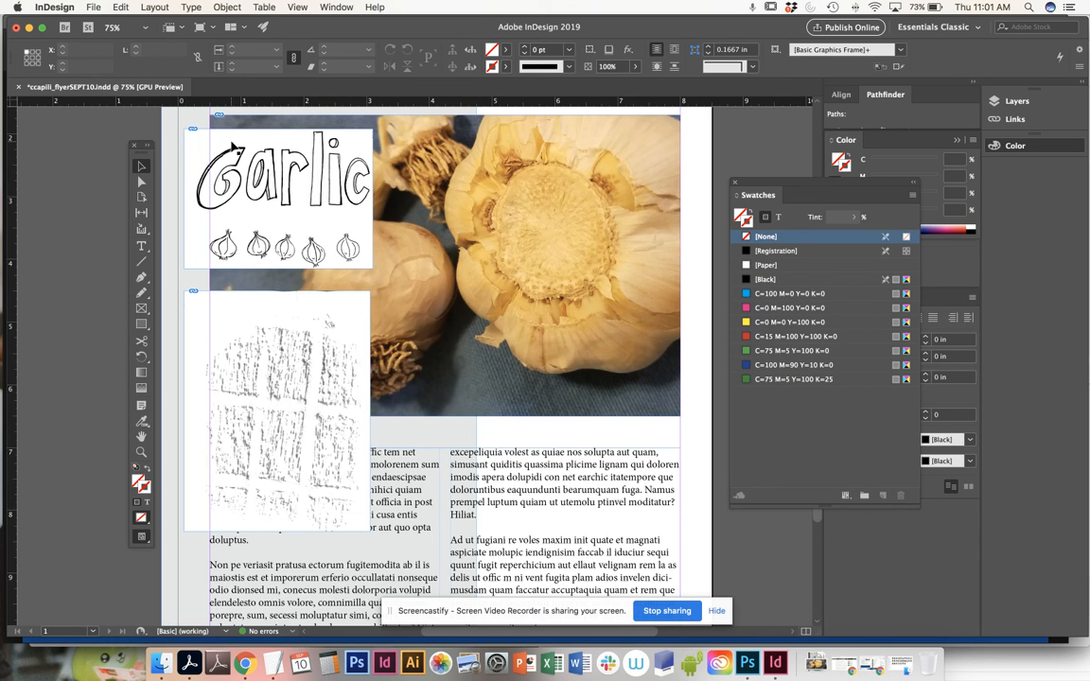
pyautogui.press('super+minus')
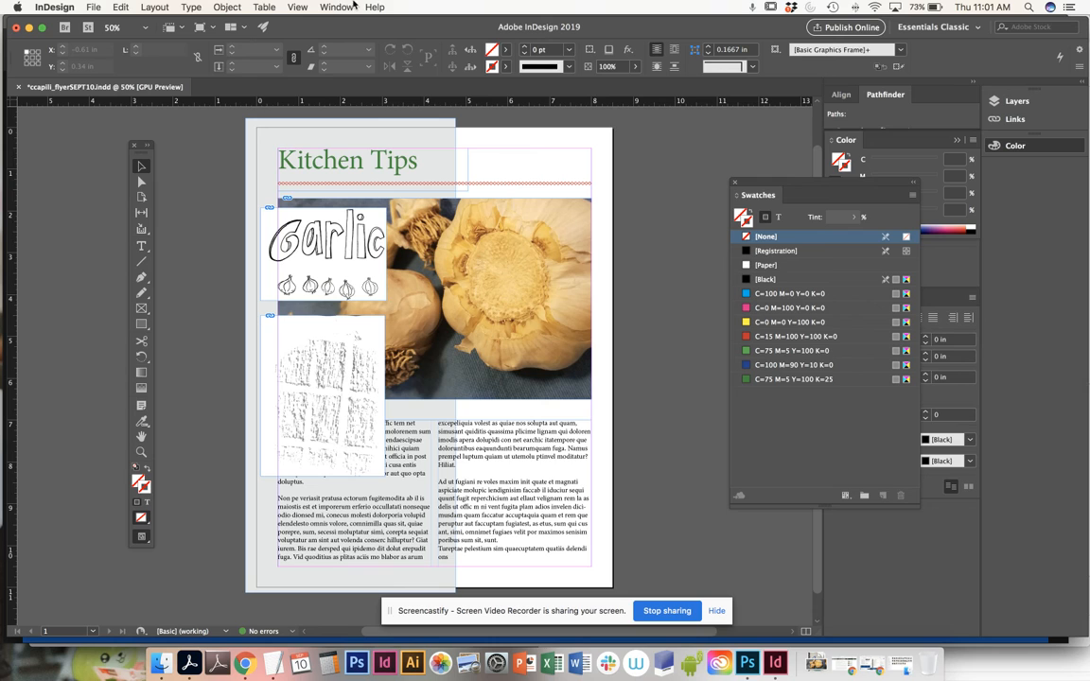
pyautogui.press('super+s')
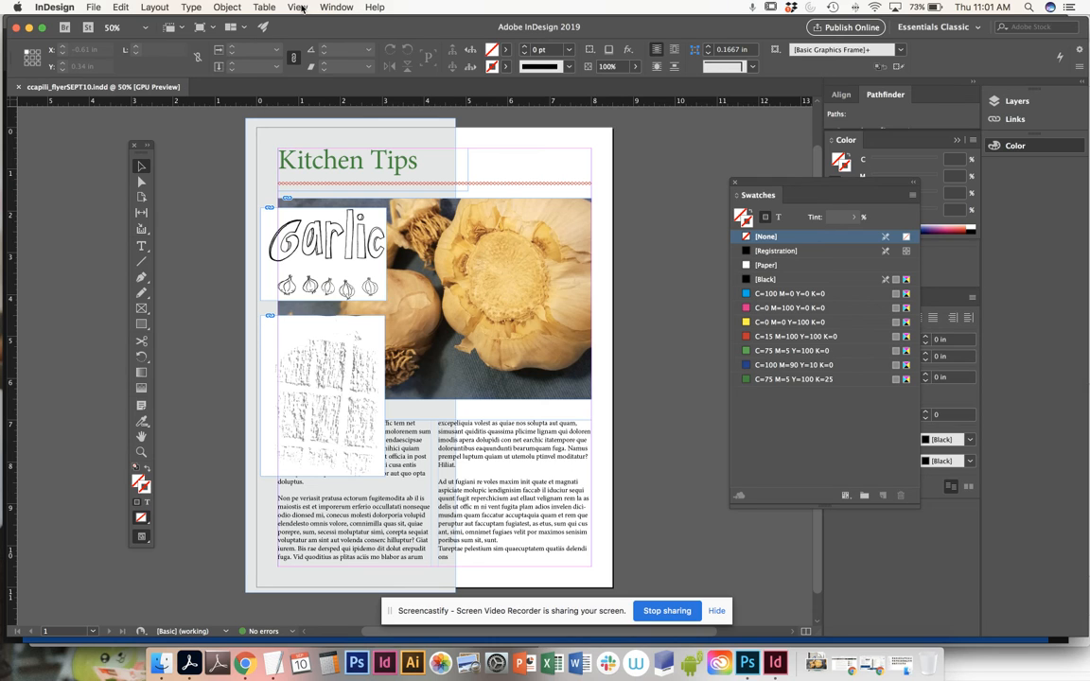
pyautogui.click(298, 8)
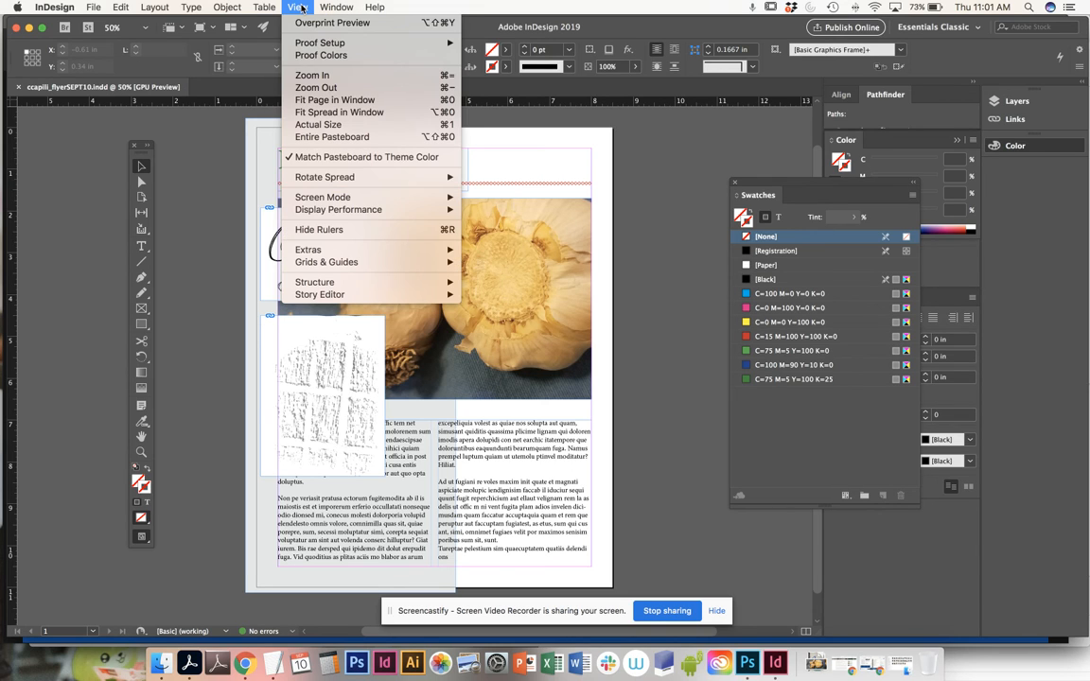
pyautogui.moveTo(416, 198)
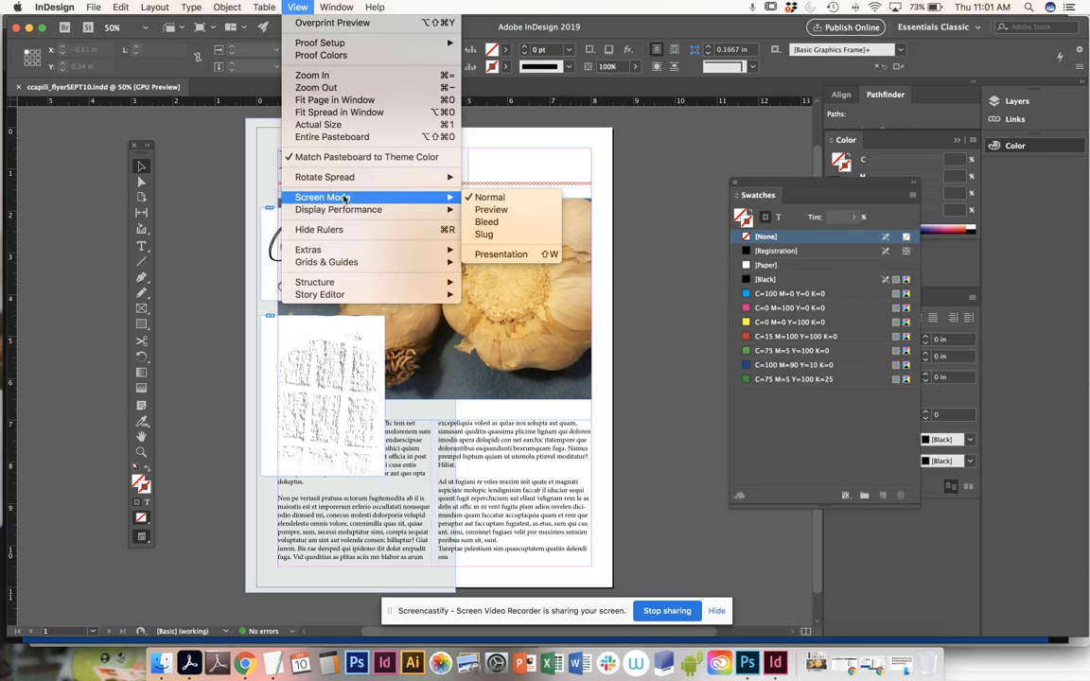
pyautogui.click(491, 209)
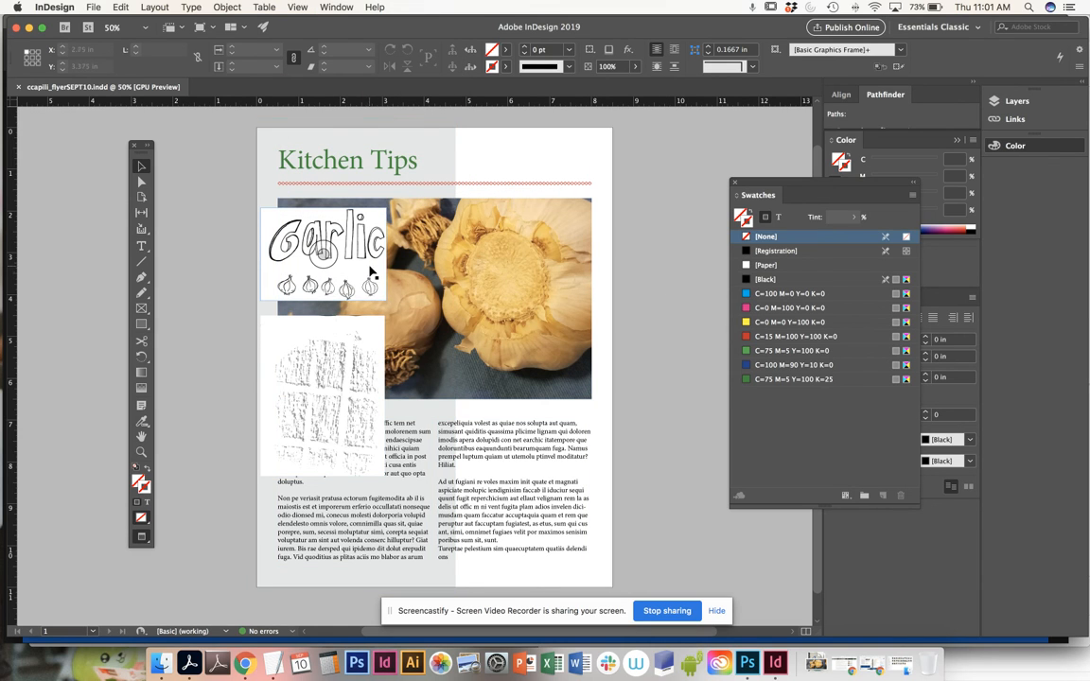
# Step: Move the garlic lettering to the page's upper-right corner and the brick texture over the right text column
pyautogui.moveTo(377, 269)
pyautogui.mouseDown()
pyautogui.moveTo(570, 191)
pyautogui.moveTo(611, 190)
pyautogui.moveTo(409, 270)
pyautogui.moveTo(376, 258)
pyautogui.moveTo(599, 188)
pyautogui.moveTo(594, 205)
pyautogui.moveTo(547, 198)
pyautogui.moveTo(581, 197)
pyautogui.mouseUp()
pyautogui.moveTo(354, 326)
pyautogui.mouseDown()
pyautogui.moveTo(366, 346)
pyautogui.moveTo(346, 225)
pyautogui.moveTo(266, 226)
pyautogui.moveTo(318, 116)
pyautogui.moveTo(511, 224)
pyautogui.moveTo(608, 404)
pyautogui.moveTo(604, 366)
pyautogui.moveTo(614, 426)
pyautogui.moveTo(543, 428)
pyautogui.moveTo(566, 430)
pyautogui.moveTo(593, 398)
pyautogui.moveTo(599, 406)
pyautogui.moveTo(625, 389)
pyautogui.mouseUp()
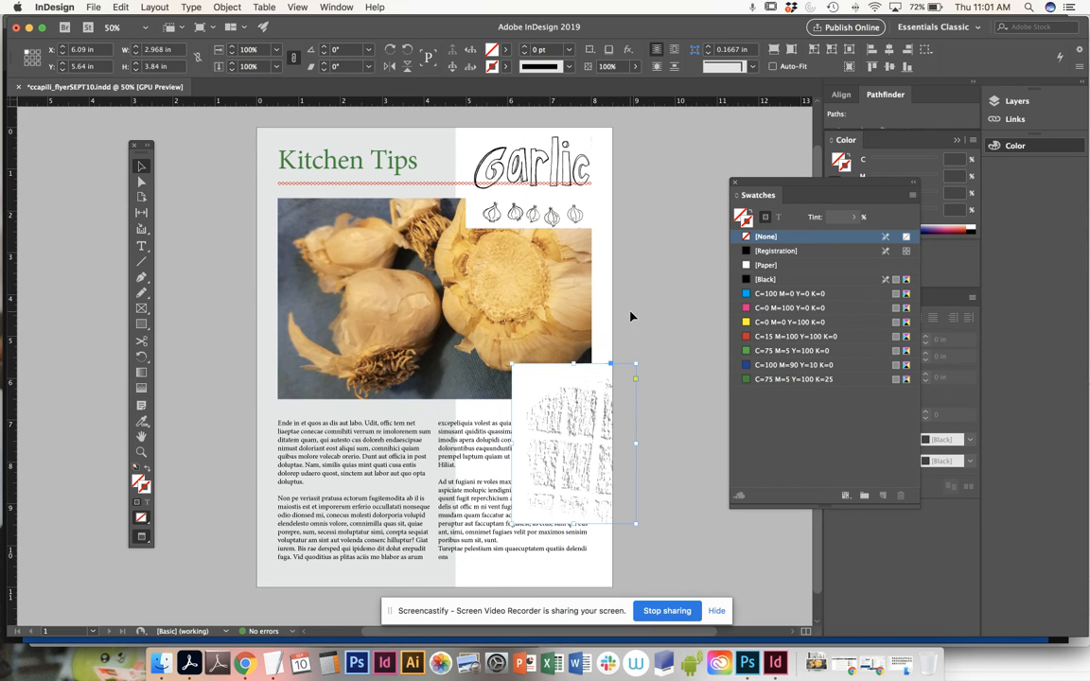
# Step: Send the brick texture to the back and move it up behind the photo's right edge, at about Y 2.66 in
pyautogui.click(228, 6)
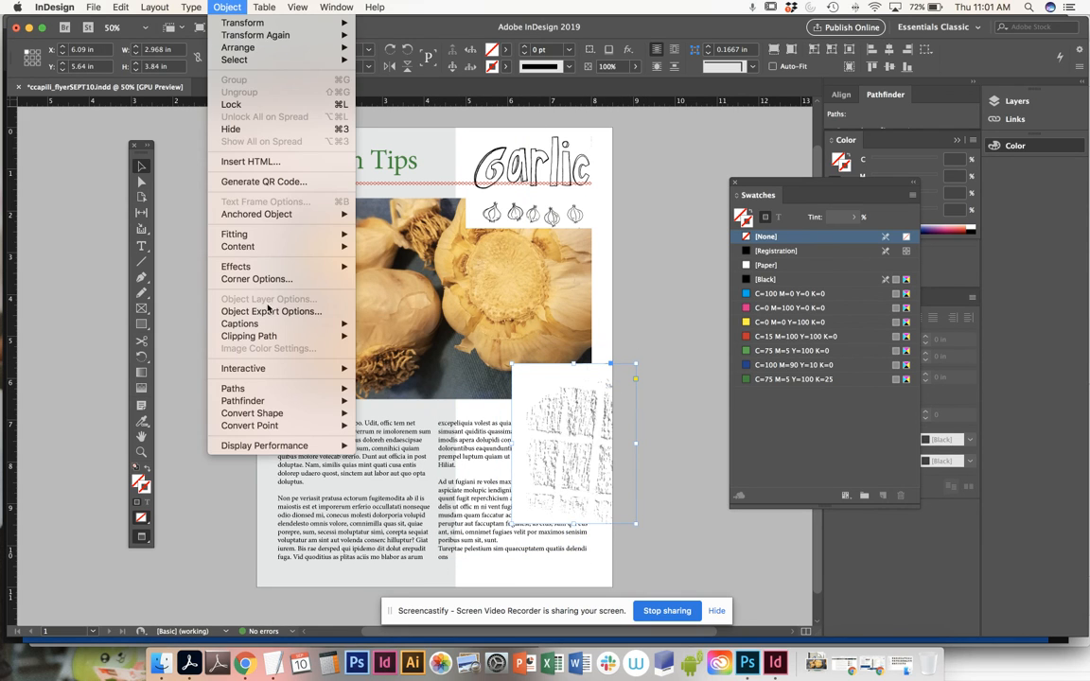
pyautogui.moveTo(270, 241)
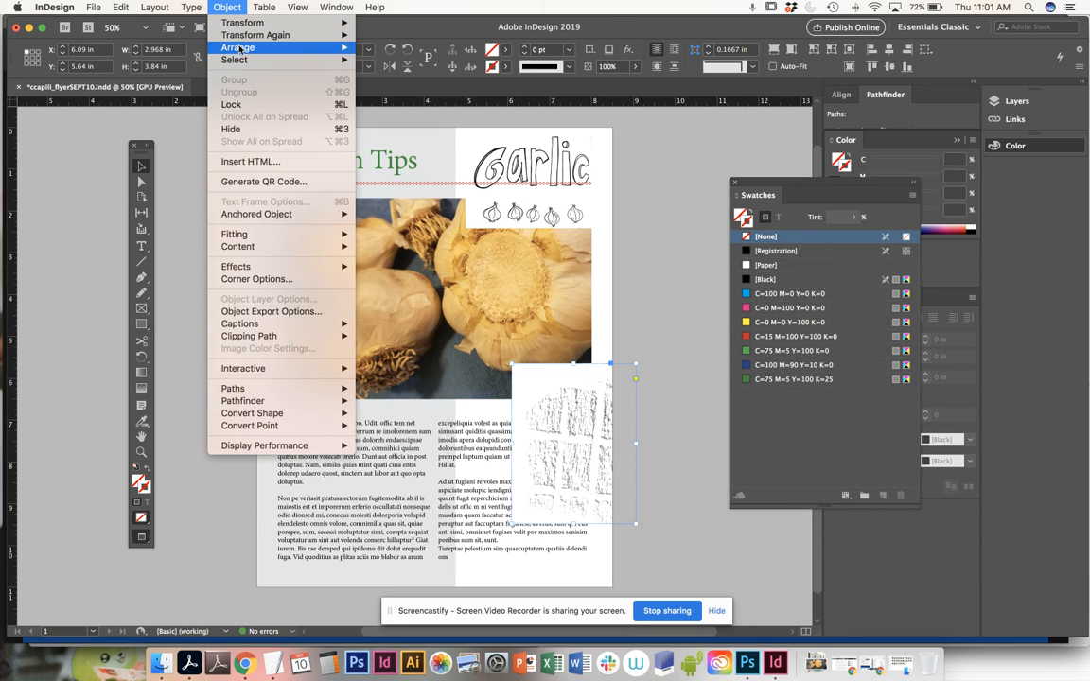
pyautogui.moveTo(303, 47)
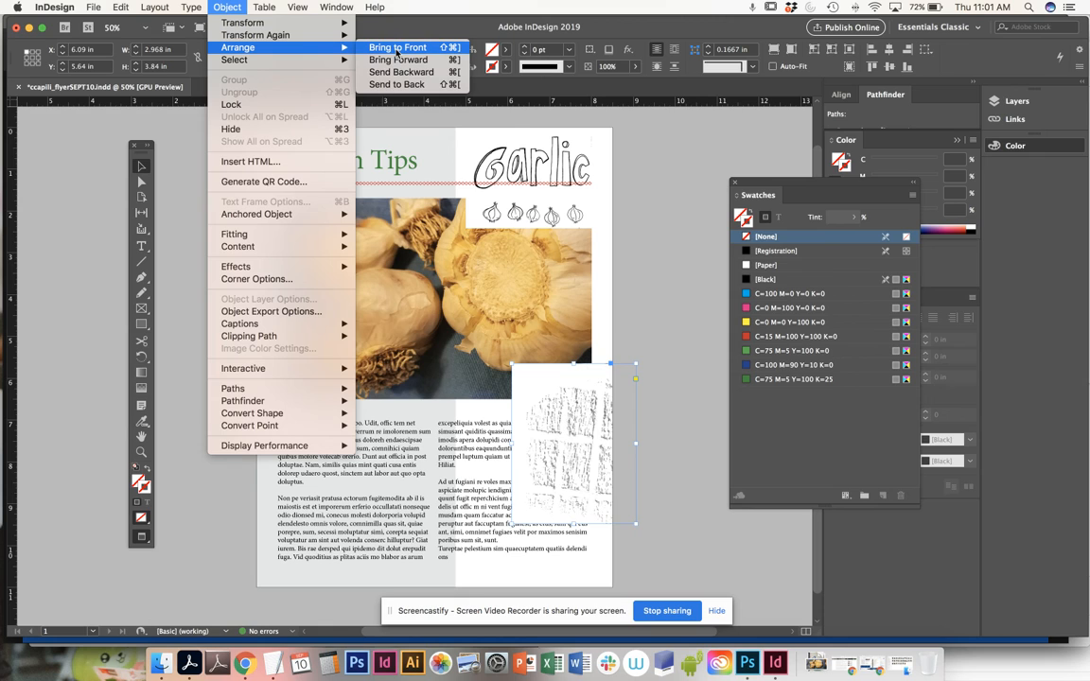
pyautogui.click(397, 84)
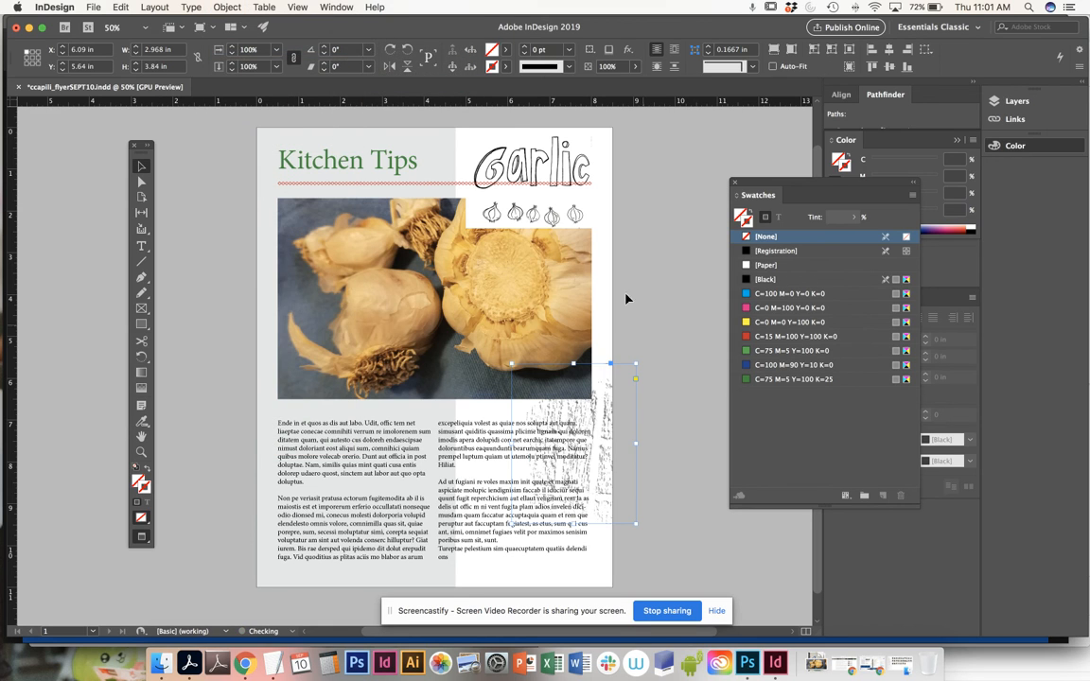
pyautogui.moveTo(604, 452)
pyautogui.mouseDown()
pyautogui.moveTo(609, 297)
pyautogui.moveTo(616, 326)
pyautogui.mouseUp()
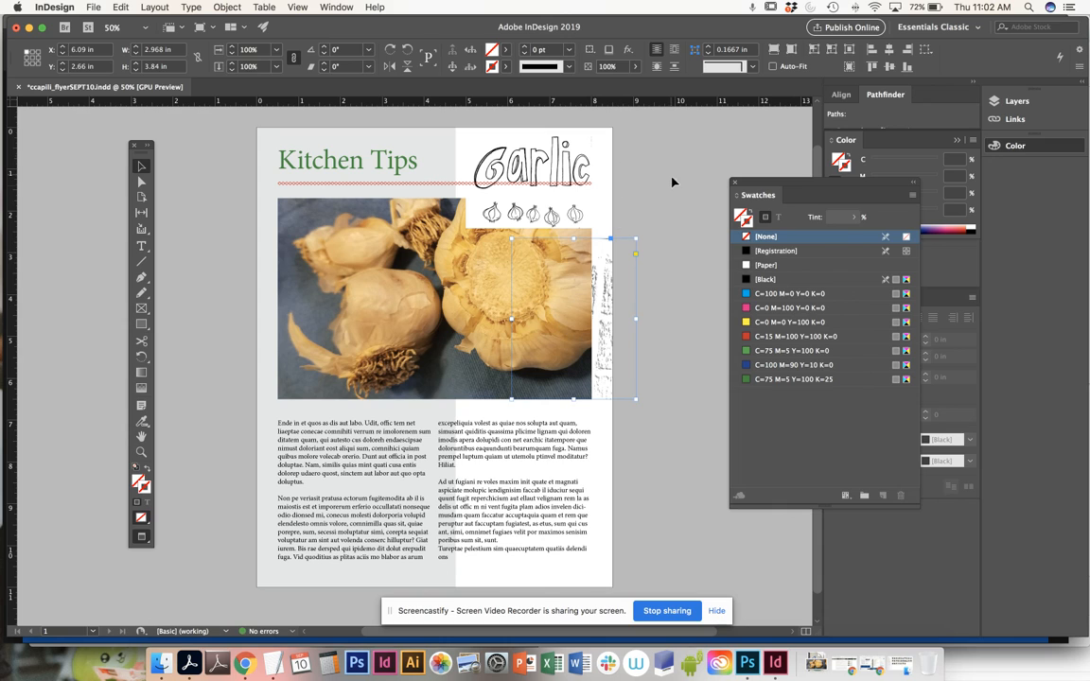
pyautogui.click(671, 220)
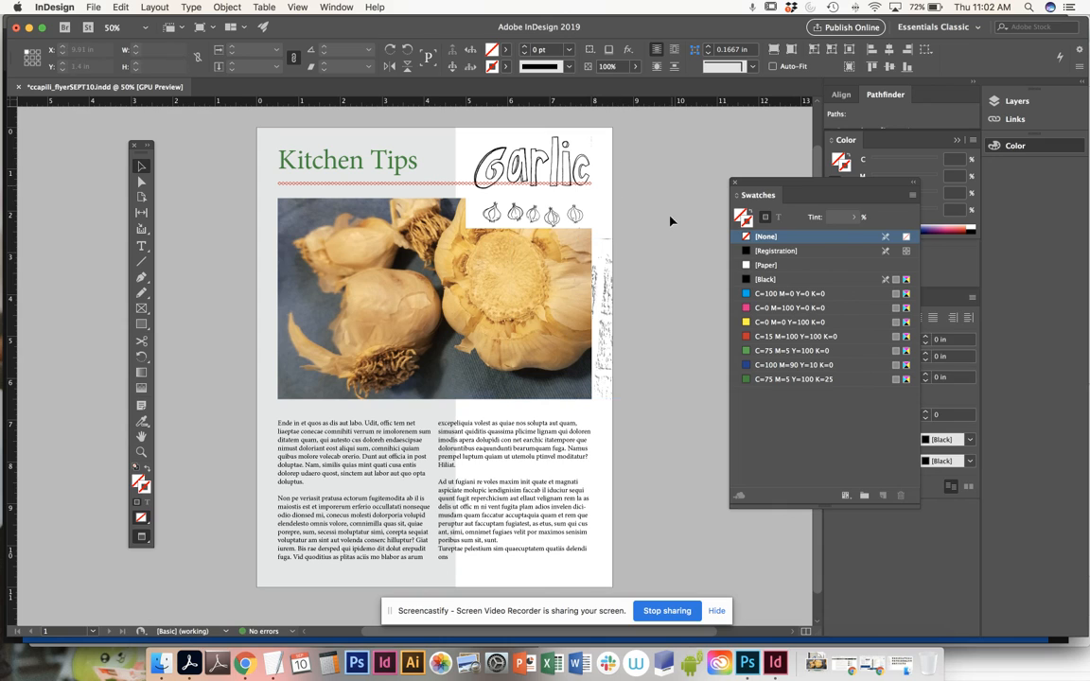
# Step: Shorten the gray background panel from its top edge to about 7.35 in tall and save the flyer
pyautogui.click(450, 134)
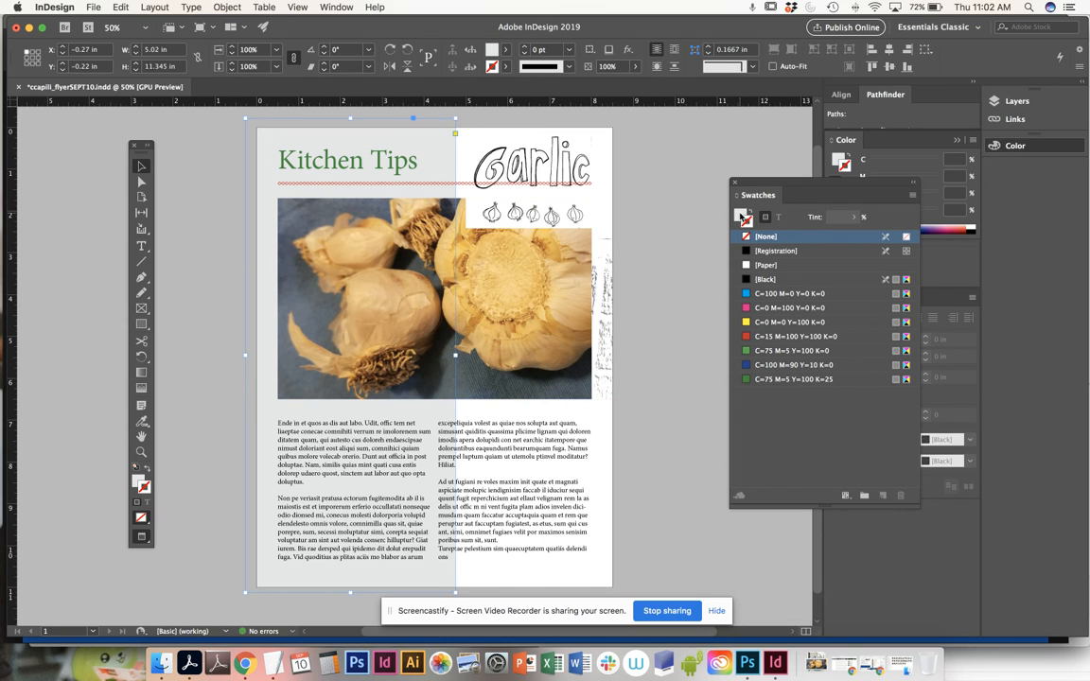
pyautogui.moveTo(350, 119); pyautogui.dragTo(328, 285)
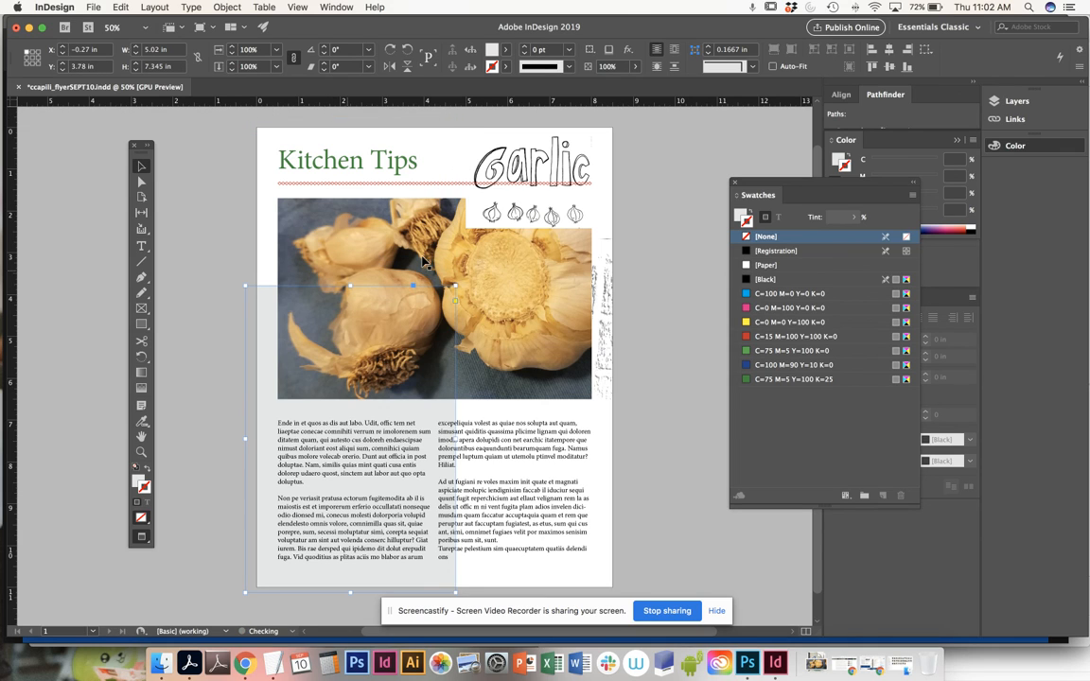
pyautogui.click(662, 206)
pyautogui.press('super+s')
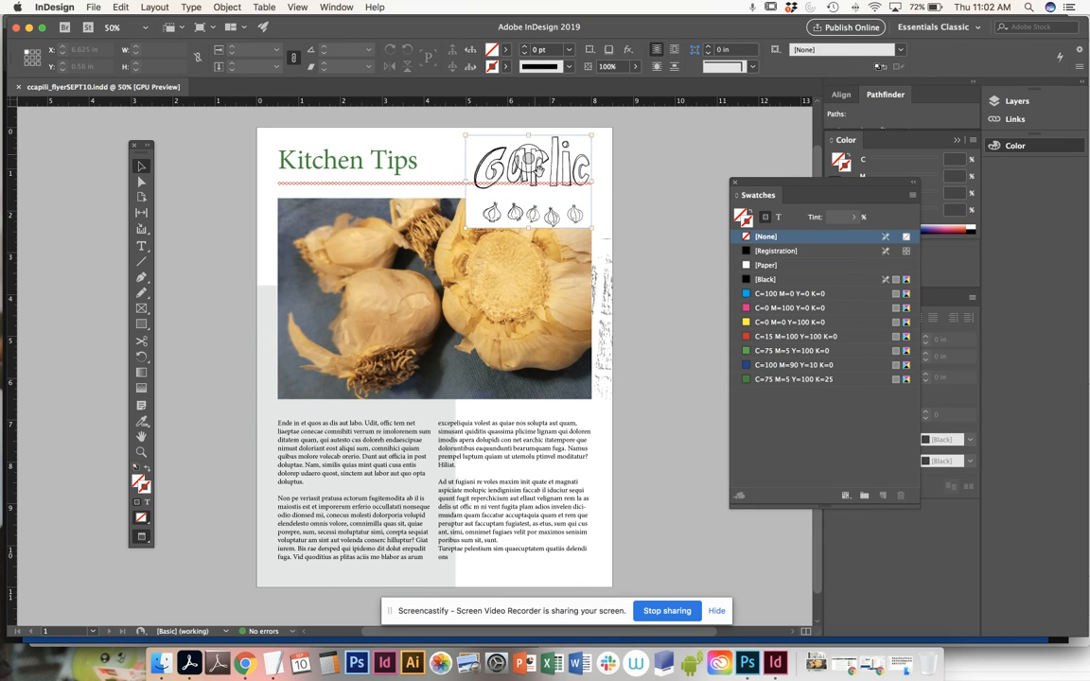
# Step: Crop the row of bulbs off the garlic lettering frame, leaving it about 1.4 in tall, and nudge it up to Y 0.1272 in
pyautogui.click(586, 214)
pyautogui.moveTo(528, 228); pyautogui.dragTo(526, 193)
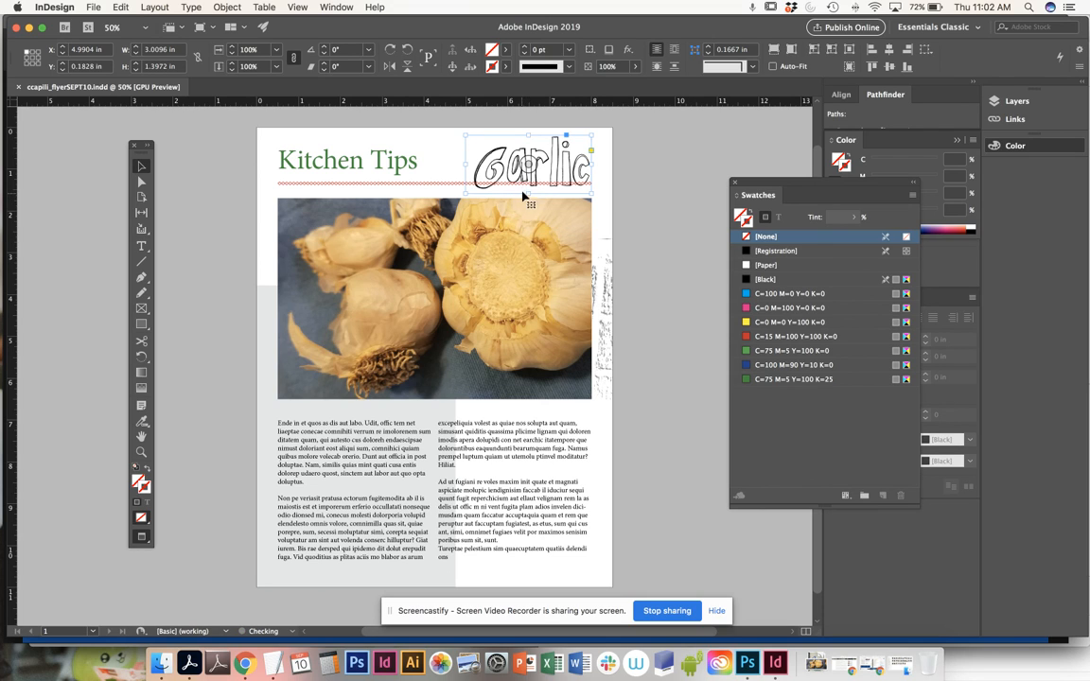
pyautogui.press('Up')
pyautogui.press('Up')
pyautogui.press('Up')
pyautogui.press('Up')
pyautogui.press('Up')
pyautogui.press('Up')
pyautogui.press('Up')
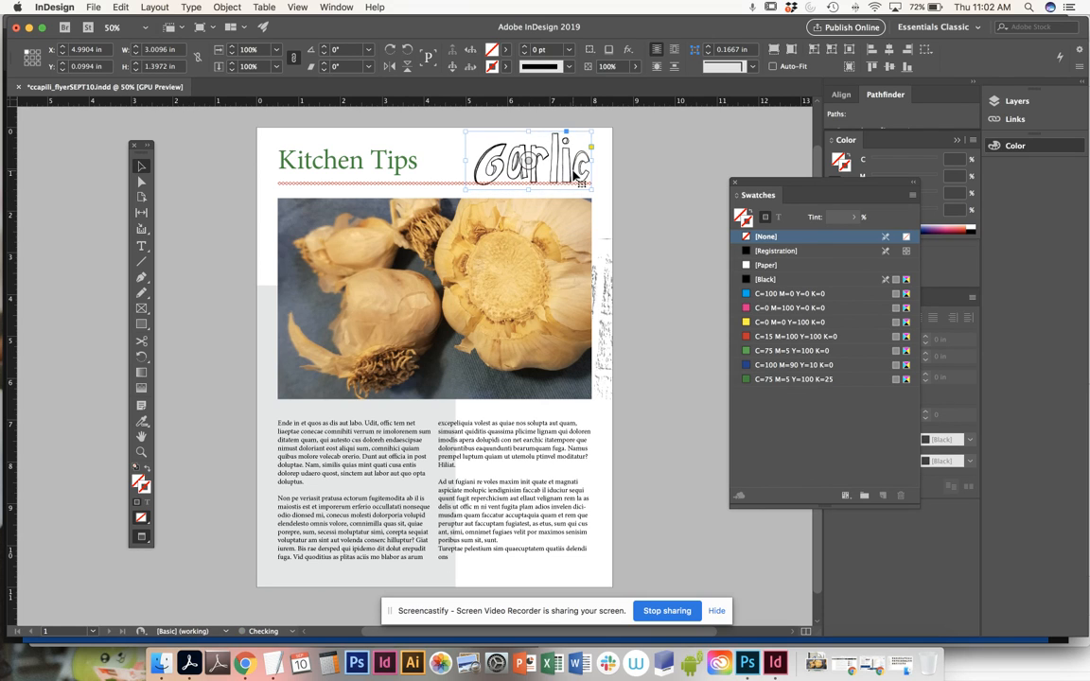
pyautogui.press('Down')
pyautogui.press('Down')
pyautogui.press('Down')
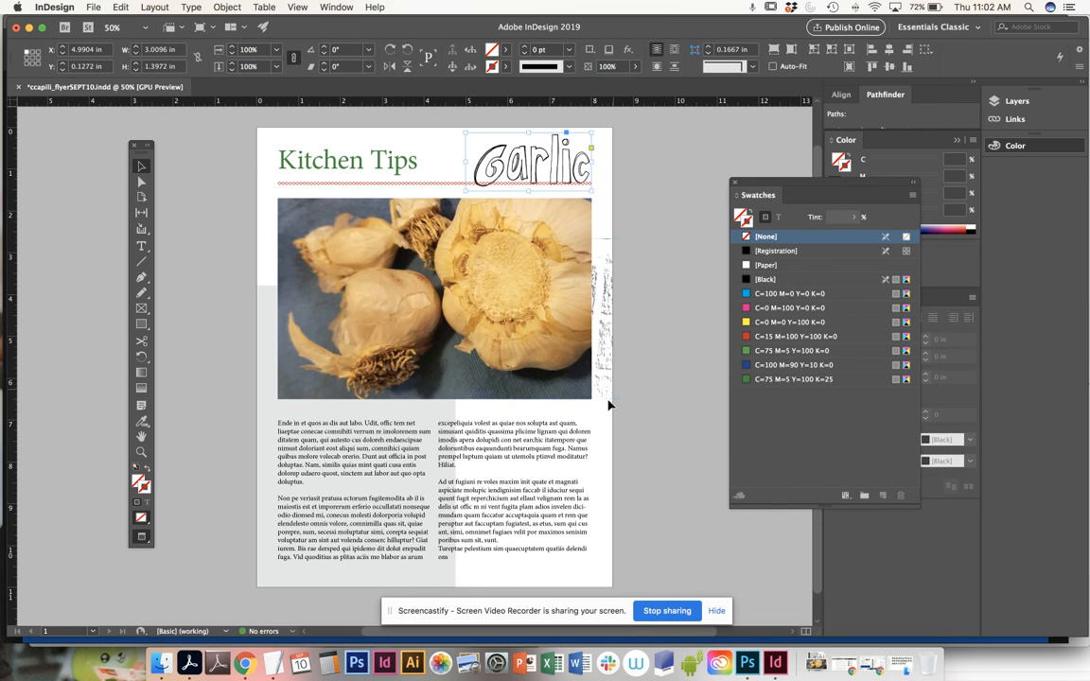
# Step: Lower the brick texture behind the photo's right edge to about Y 2.92 in and save the flyer
pyautogui.moveTo(604, 394); pyautogui.dragTo(604, 405)
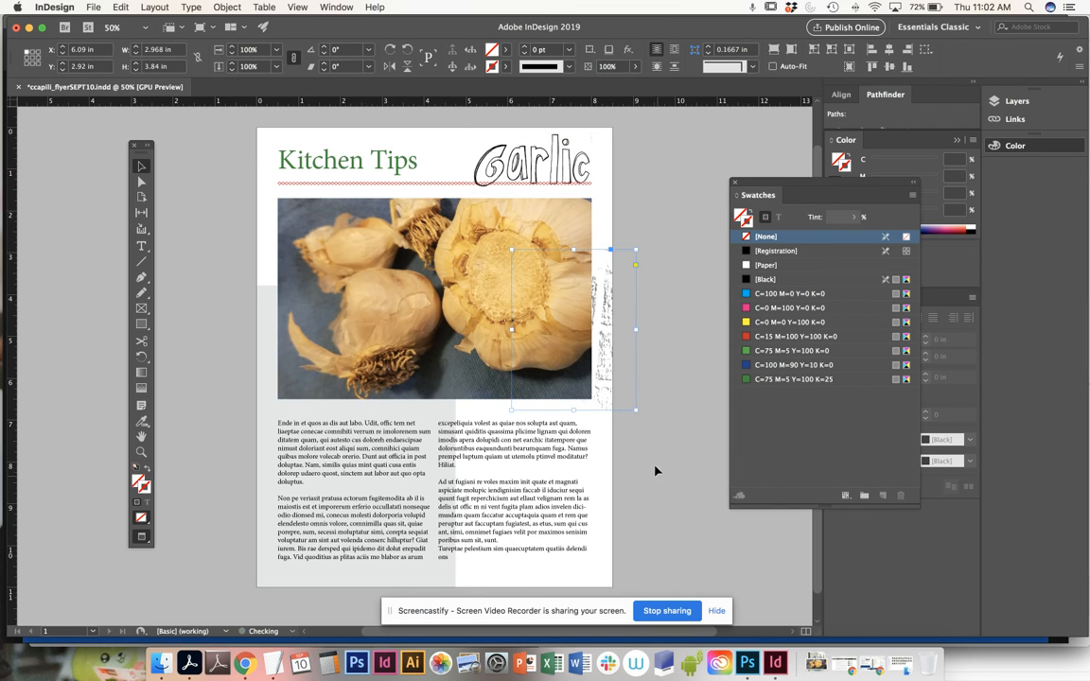
pyautogui.click(663, 444)
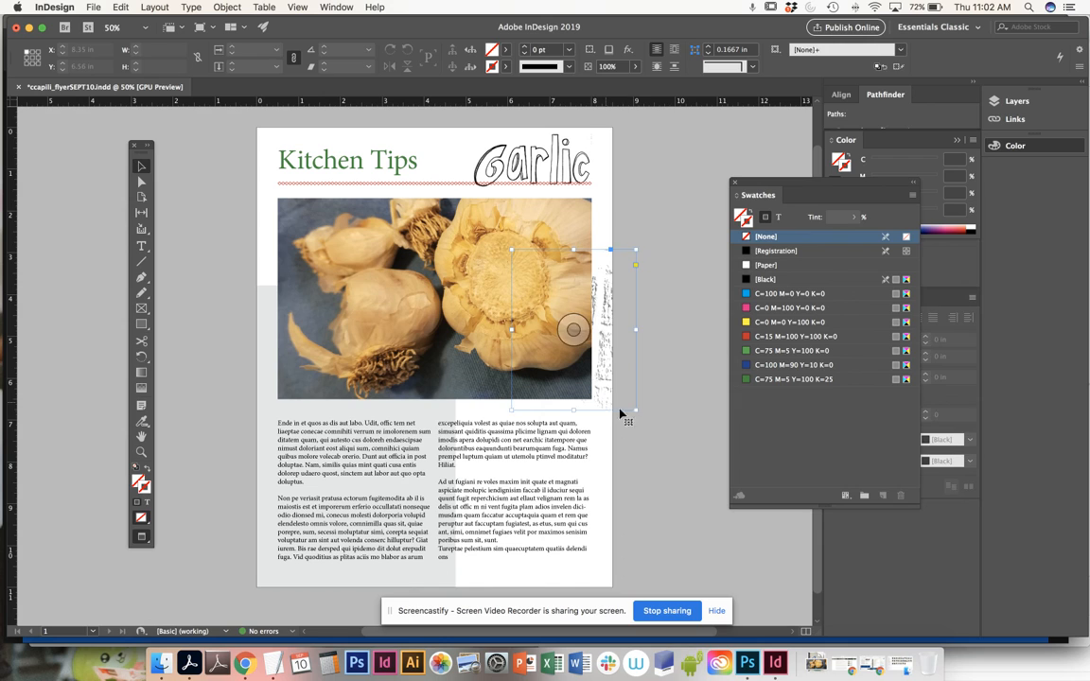
pyautogui.click(426, 182)
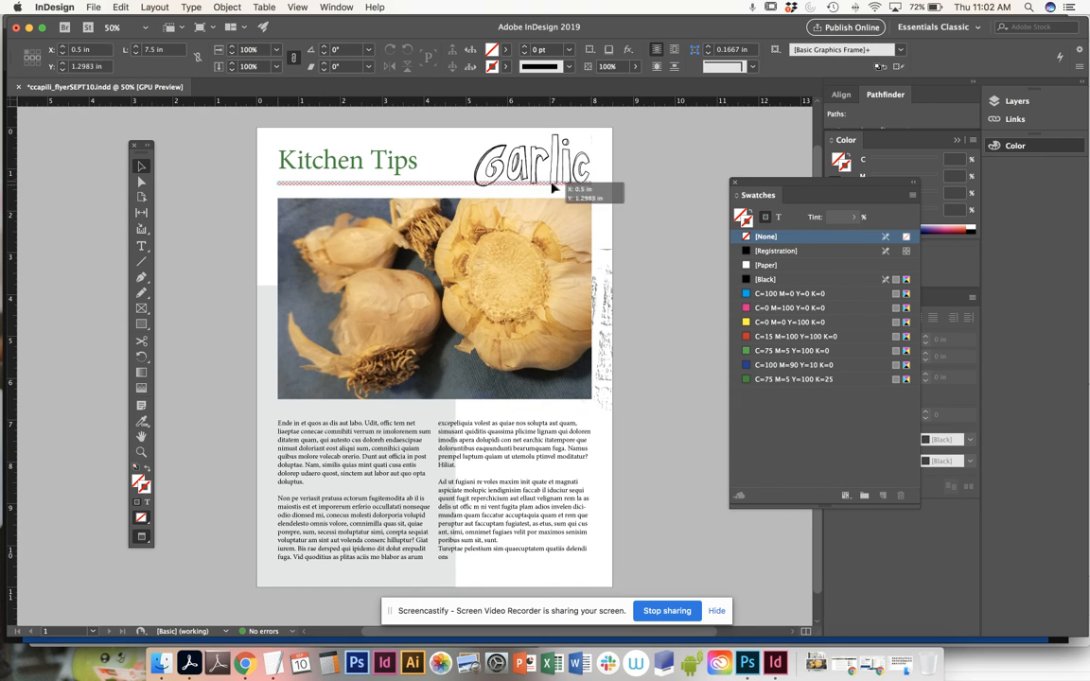
pyautogui.click(677, 163)
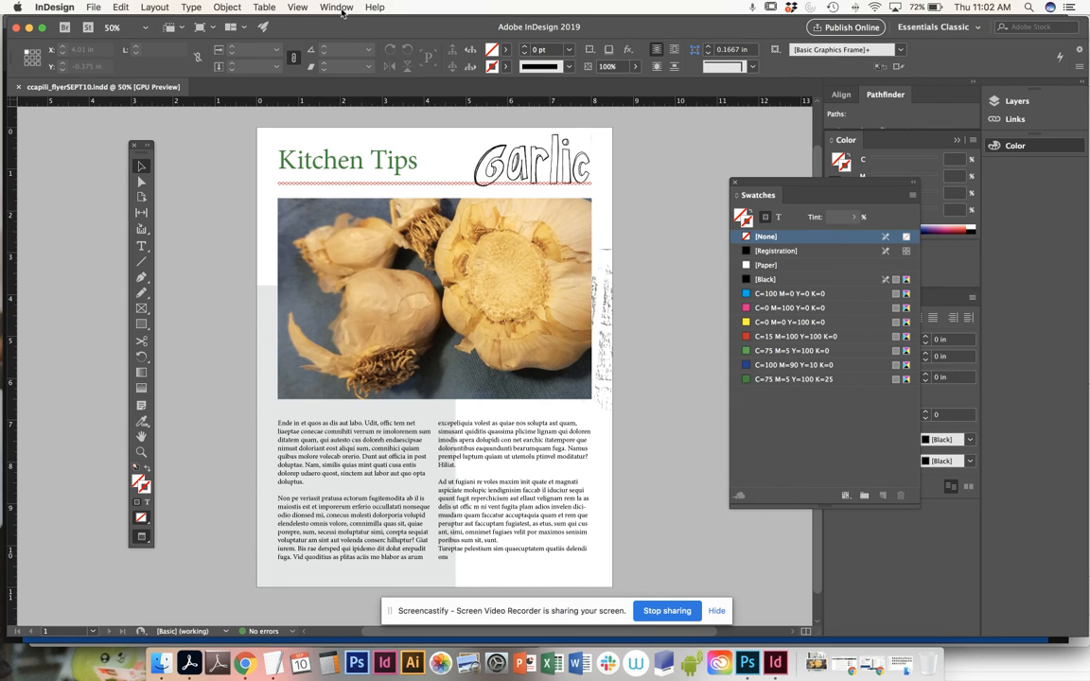
pyautogui.click(447, 186)
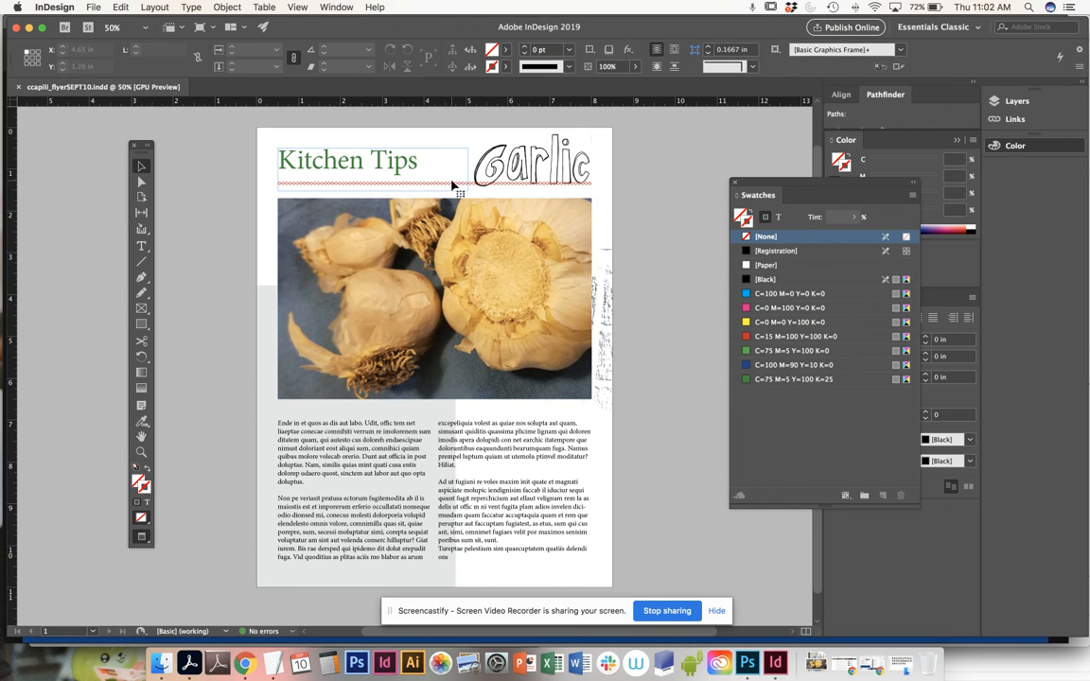
pyautogui.click(461, 186)
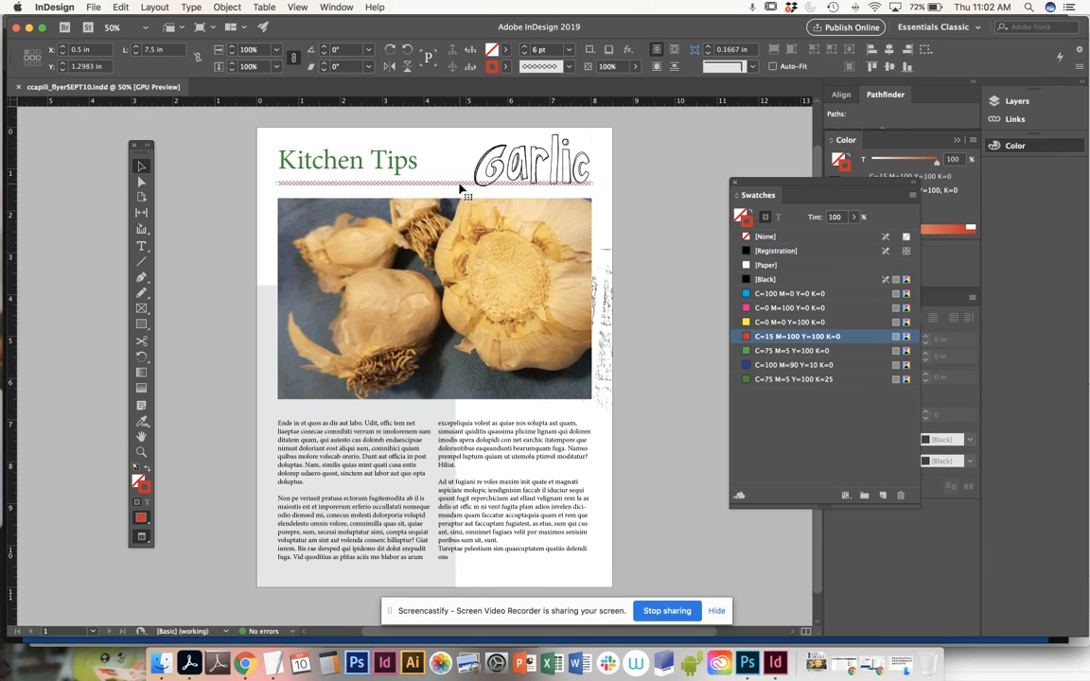
pyautogui.click(579, 178)
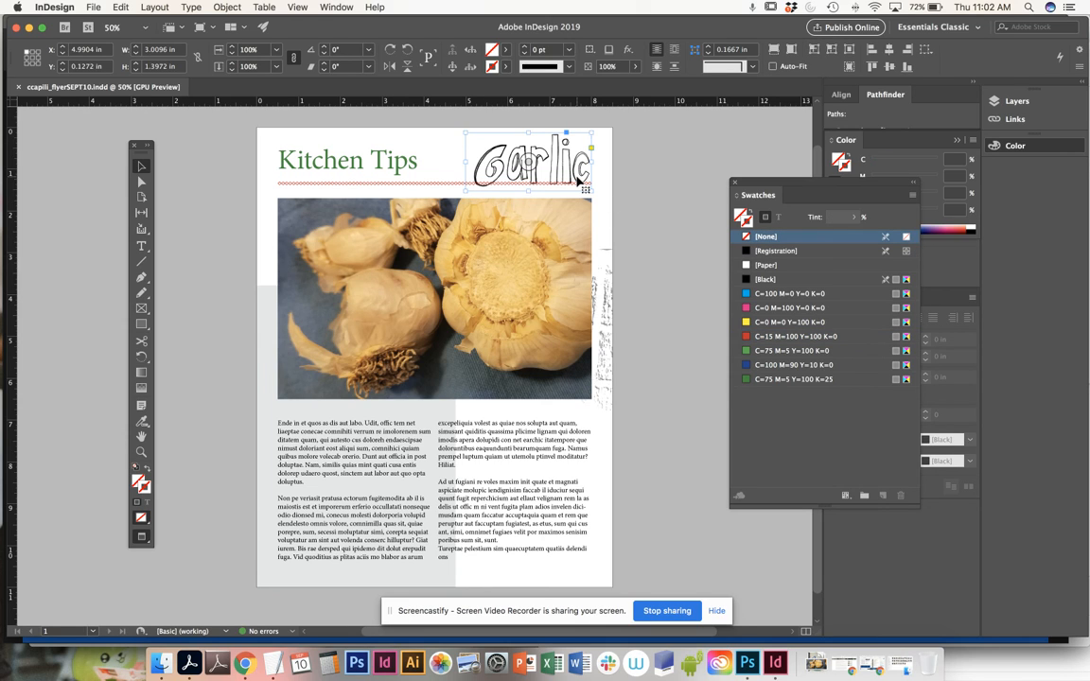
pyautogui.click(610, 387)
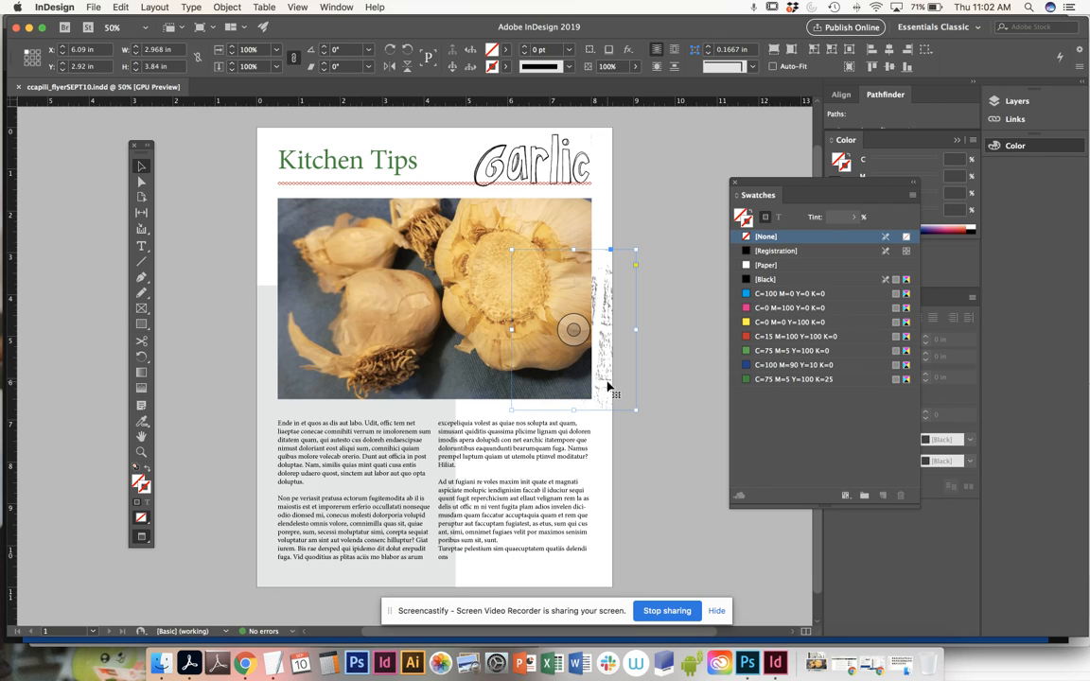
pyautogui.click(97, 10)
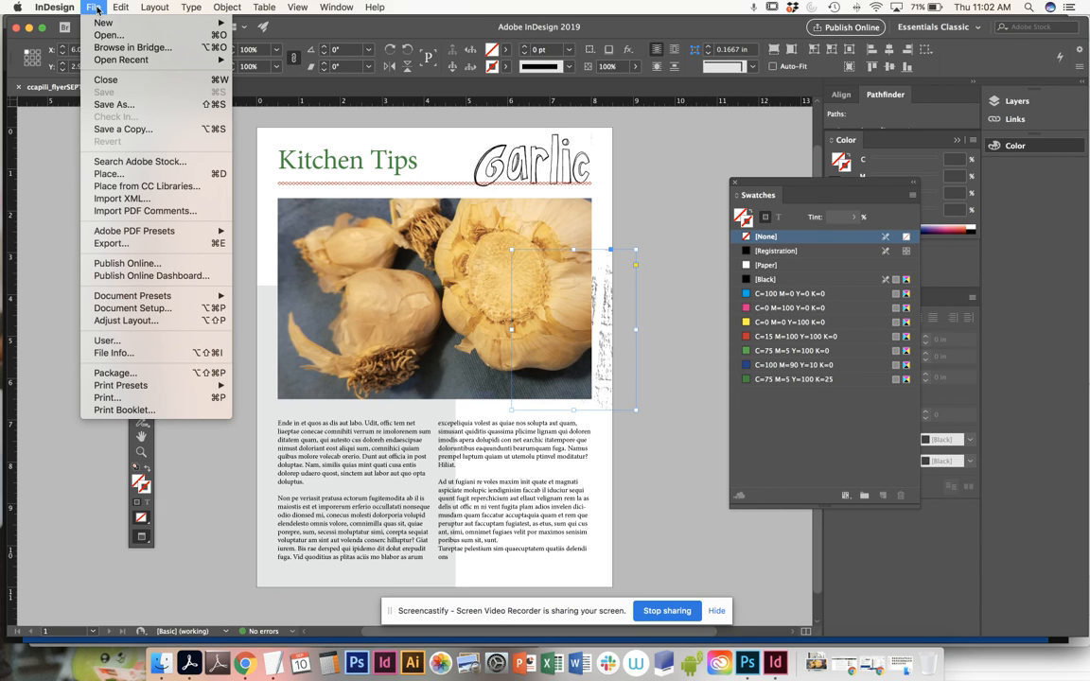
pyautogui.click(355, 138)
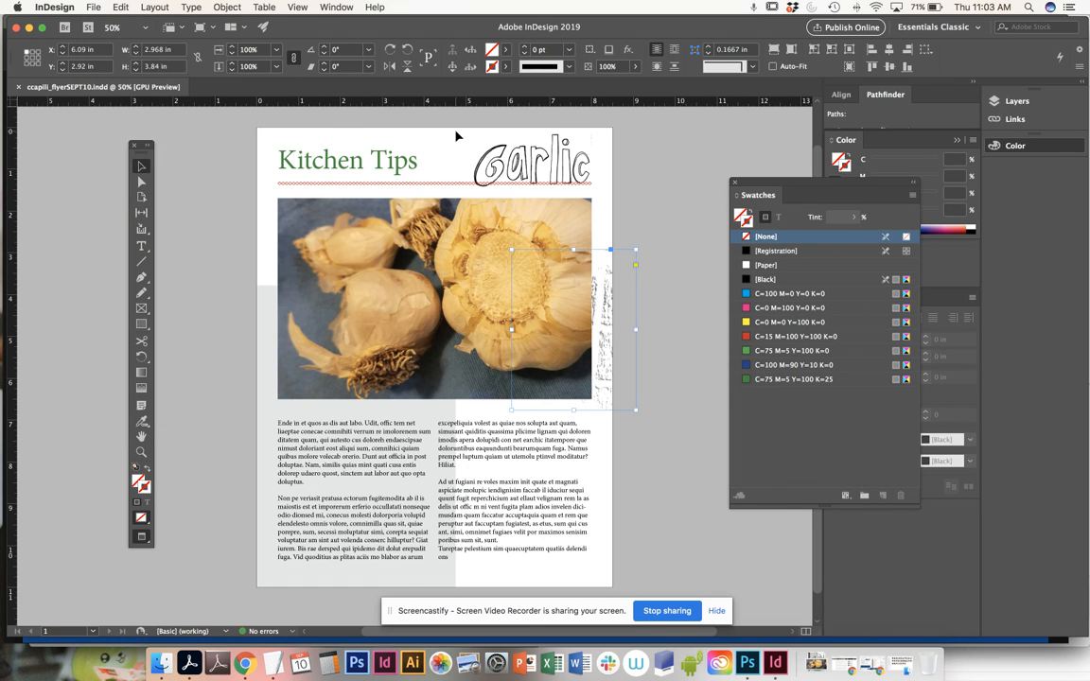
pyautogui.click(457, 137)
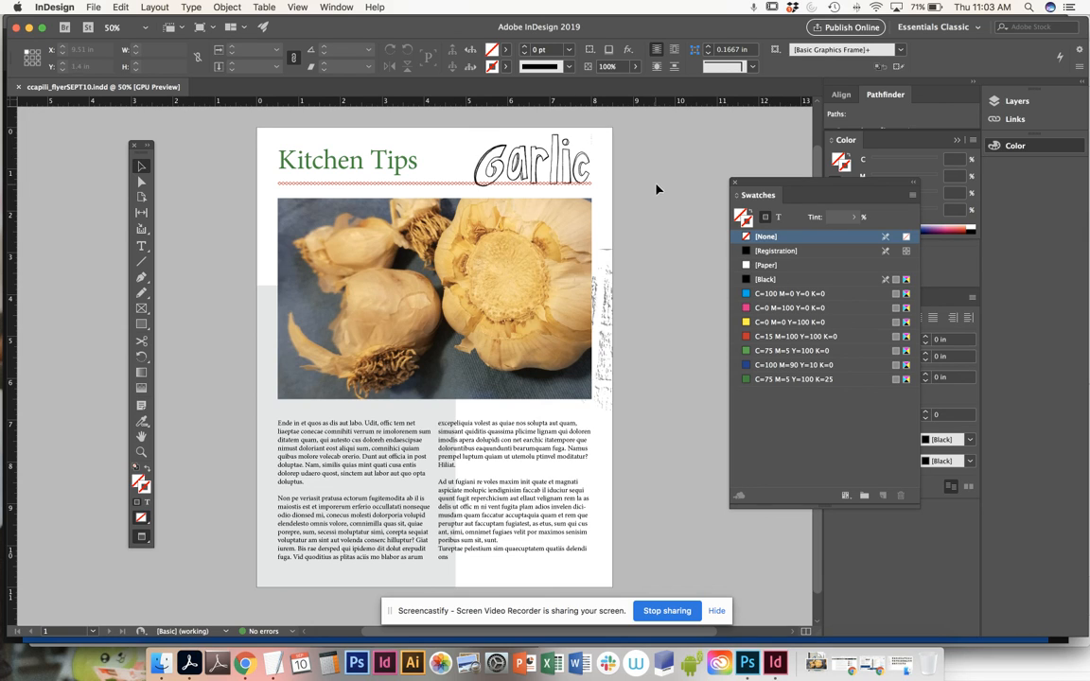
# Step: Scale the garlic lettering up together with its frame to about 4.18 in wide and 1.94 in tall
pyautogui.click(530, 157)
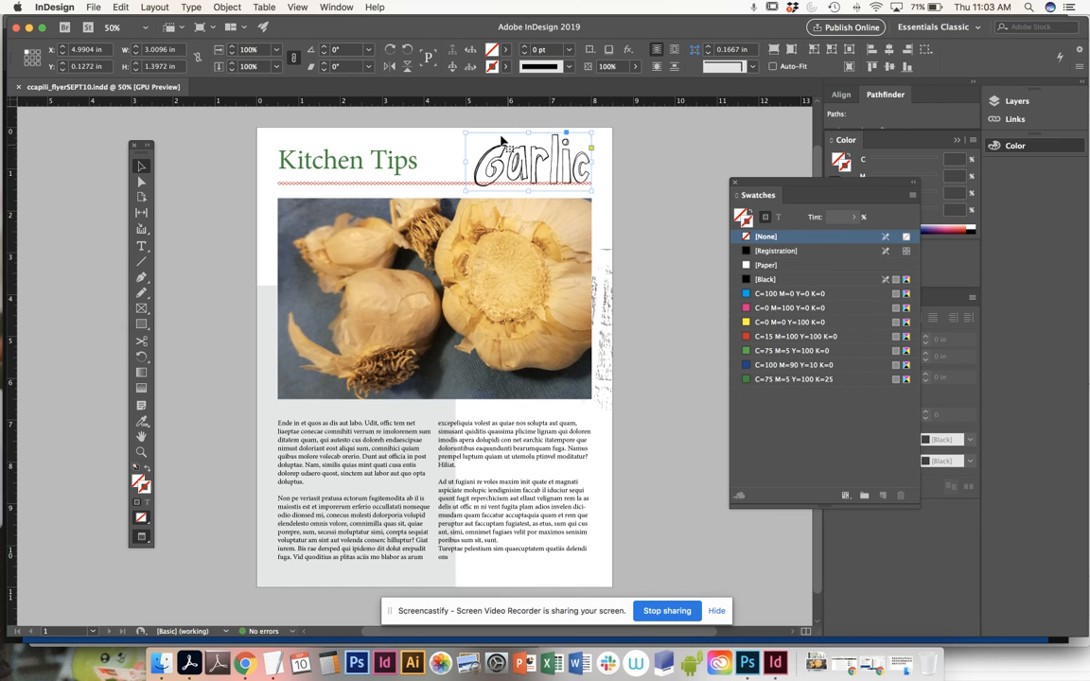
pyautogui.click(227, 47)
pyautogui.press('Up')
pyautogui.press('Up')
pyautogui.press('Up')
pyautogui.press('Up')
pyautogui.press('Up')
pyautogui.press('Up')
pyautogui.press('Up')
pyautogui.press('Up')
pyautogui.press('Up')
pyautogui.press('Up')
pyautogui.press('Up')
pyautogui.press('Up')
pyautogui.press('Up')
pyautogui.press('Up')
pyautogui.press('Up')
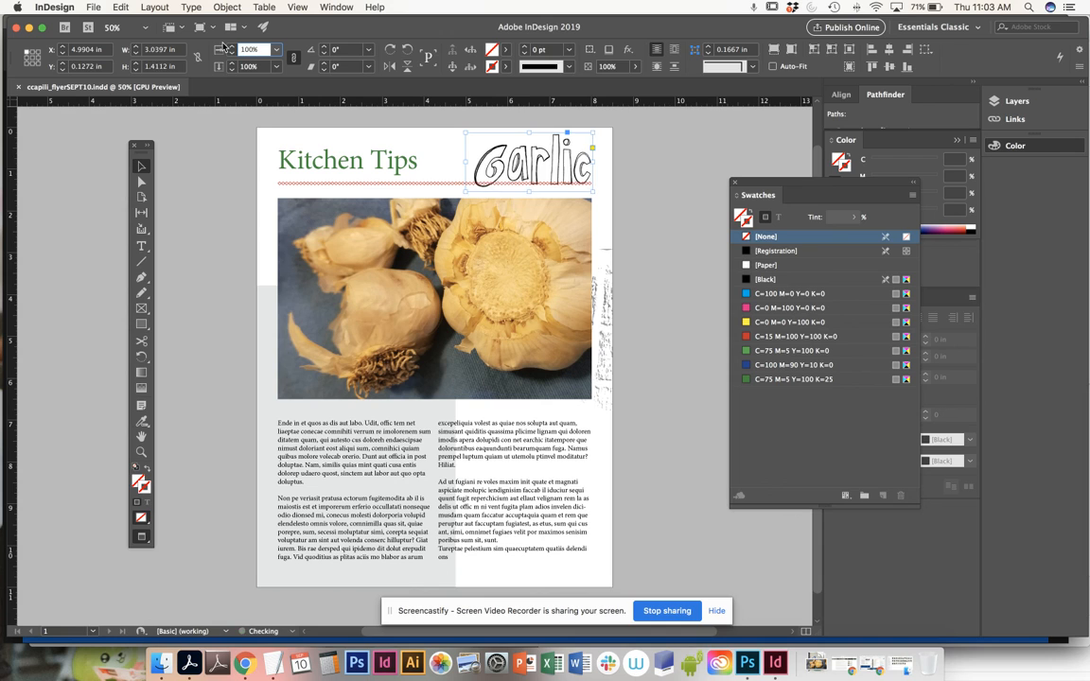
pyautogui.press('Up')
pyautogui.press('Up')
pyautogui.press('Up')
pyautogui.press('Up')
pyautogui.press('Up')
pyautogui.press('Up')
pyautogui.press('Up')
pyautogui.press('Up')
pyautogui.press('Up')
pyautogui.press('Up')
pyautogui.press('Up')
pyautogui.press('Up')
pyautogui.press('Up')
pyautogui.press('Up')
pyautogui.press('Up')
pyautogui.press('Up')
pyautogui.press('Up')
pyautogui.press('Up')
pyautogui.press('Up')
pyautogui.press('Up')
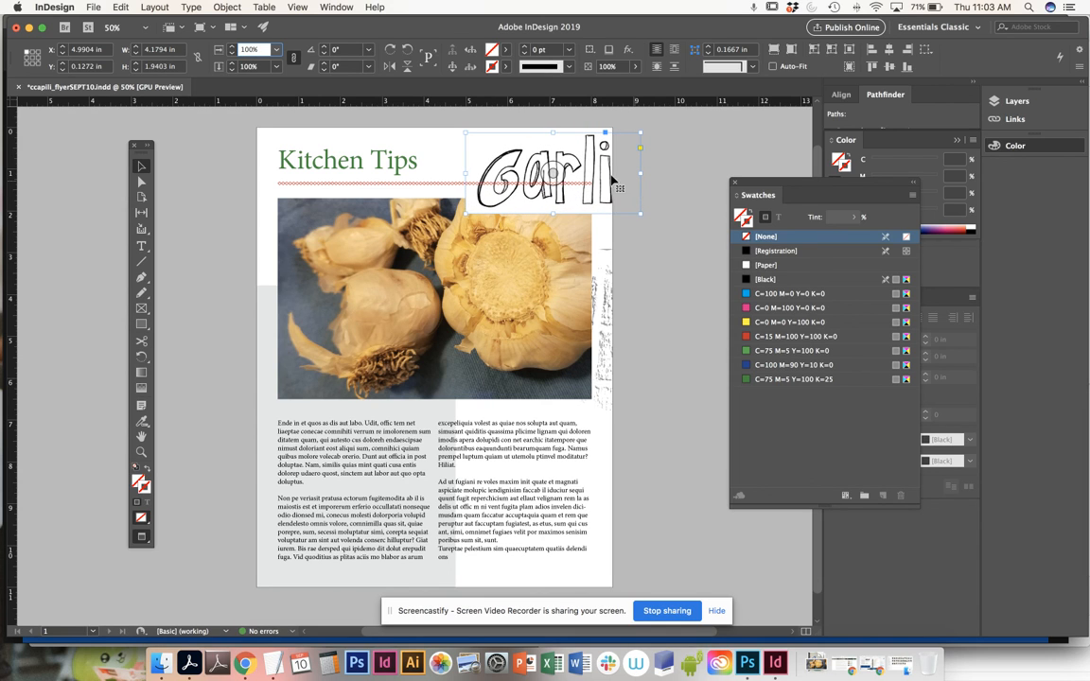
# Step: Move the garlic lettering up and left beside the Kitchen Tips heading, to about X 3.83 in, Y -0.04 in
pyautogui.moveTo(518, 164); pyautogui.dragTo(483, 163)
pyautogui.press('Up')
pyautogui.press('Up')
pyautogui.press('Up')
pyautogui.press('Up')
pyautogui.press('Up')
pyautogui.press('Up')
pyautogui.press('Left')
pyautogui.press('Left')
pyautogui.press('Left')
pyautogui.press('Left')
pyautogui.press('Left')
pyautogui.press('Left')
pyautogui.press('Left')
pyautogui.press('Left')
pyautogui.press('Left')
pyautogui.press('Left')
pyautogui.press('Left')
pyautogui.press('Left')
pyautogui.press('Left')
pyautogui.press('Left')
pyautogui.press('Left')
pyautogui.press('Left')
pyautogui.press('Left')
pyautogui.press('Left')
pyautogui.press('Left')
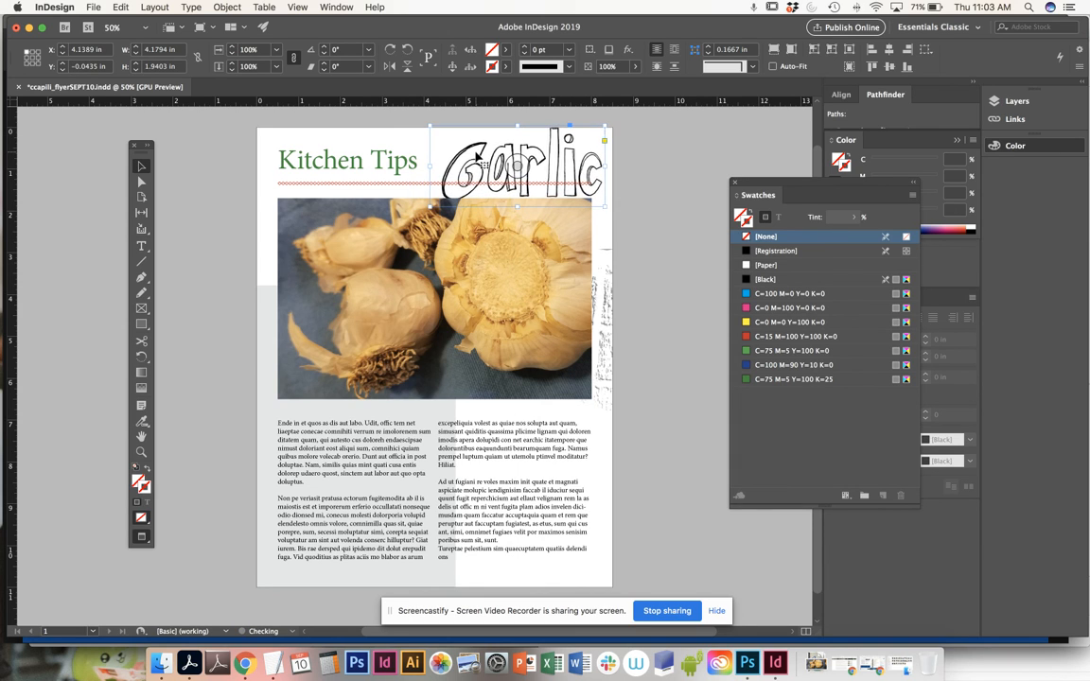
pyautogui.press('Left')
pyautogui.press('Left')
pyautogui.press('Left')
pyautogui.press('Left')
pyautogui.press('Left')
pyautogui.press('Left')
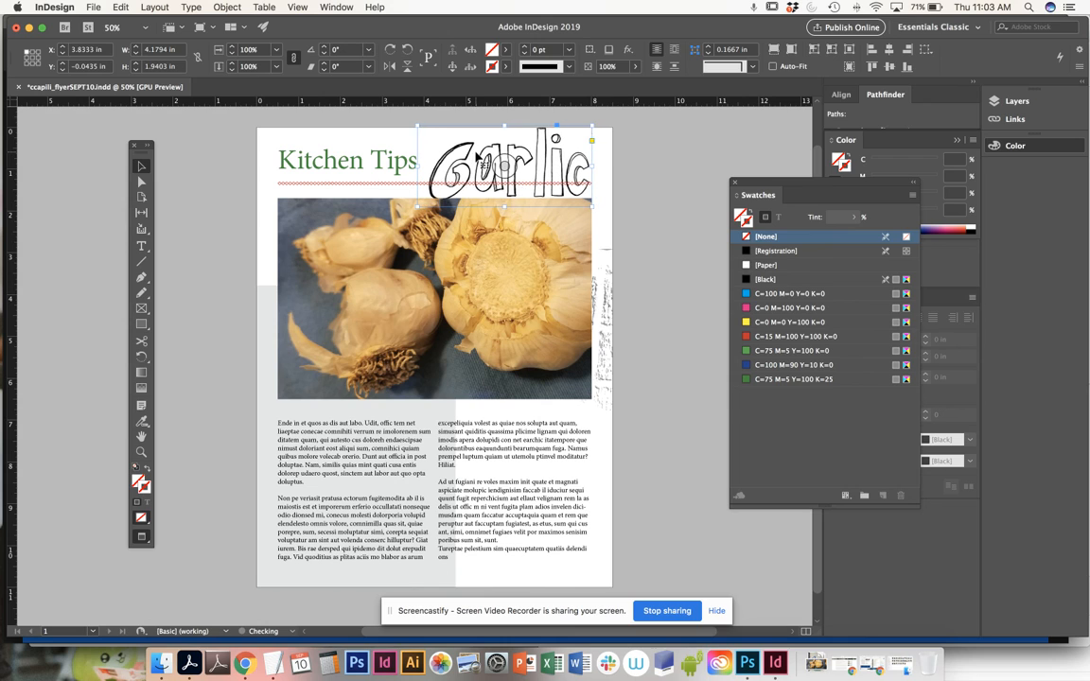
# Step: Crop the garlic photo from its top edge down to Y 2.06 in, leaving the frame 4.44 in tall
pyautogui.click(644, 197)
pyautogui.click(515, 242)
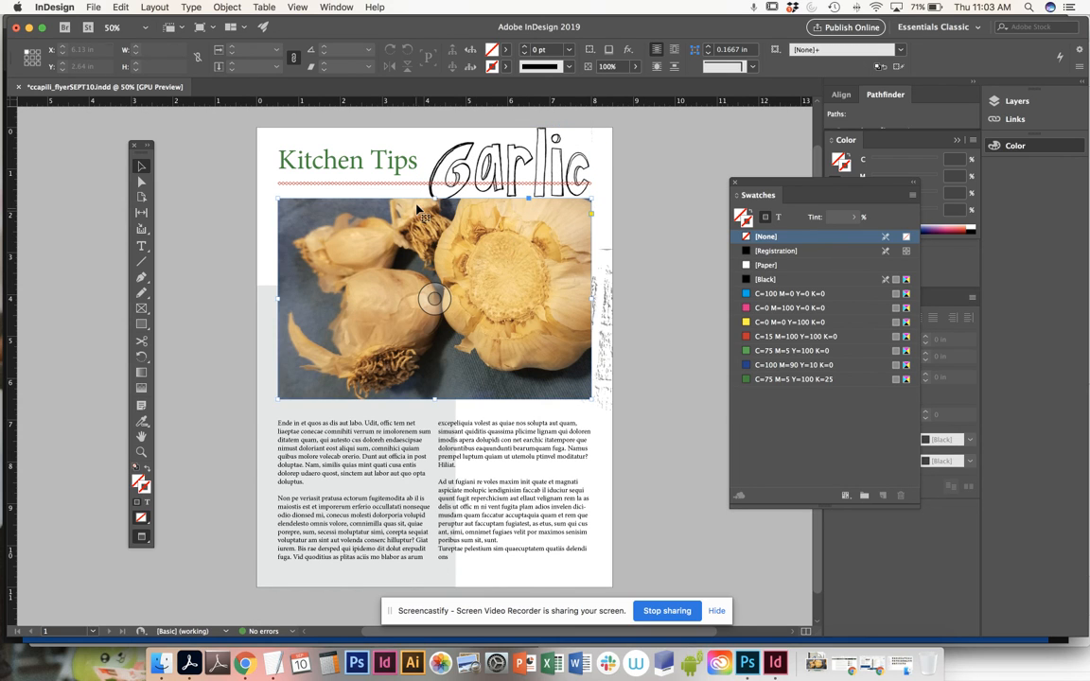
pyautogui.moveTo(435, 199); pyautogui.dragTo(438, 213)
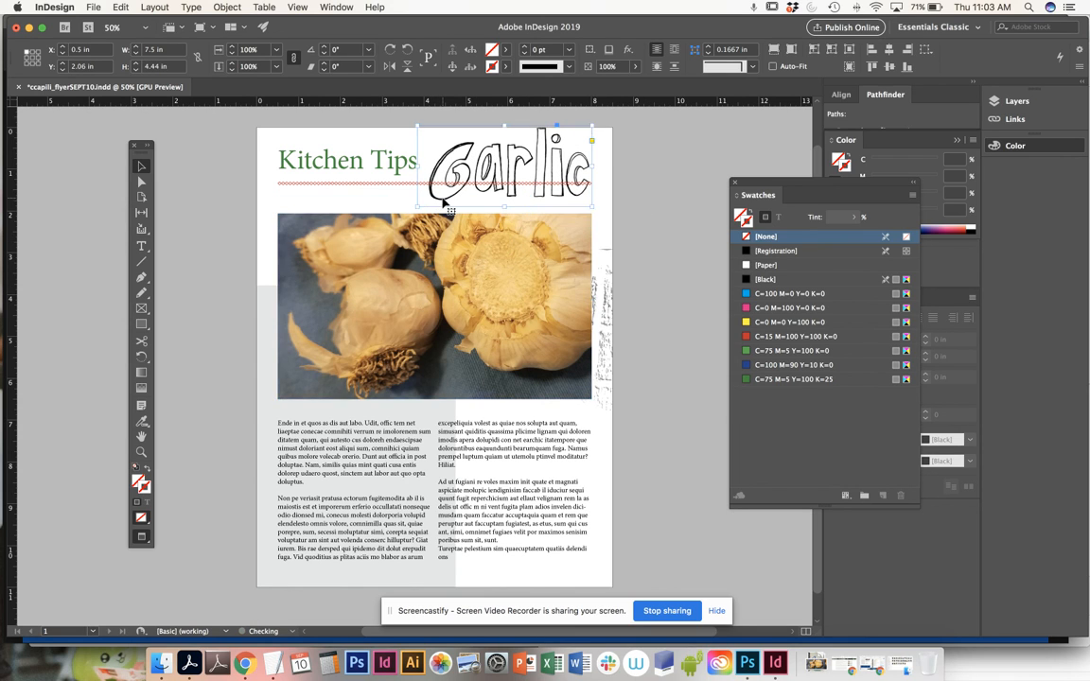
# Step: Nudge the garlic lettering slightly down into the space above the cropped photo and deselect it
pyautogui.click(443, 207)
pyautogui.press('Down')
pyautogui.press('Down')
pyautogui.press('Down')
pyautogui.press('Down')
pyautogui.press('Down')
pyautogui.press('Down')
pyautogui.press('Down')
pyautogui.press('Down')
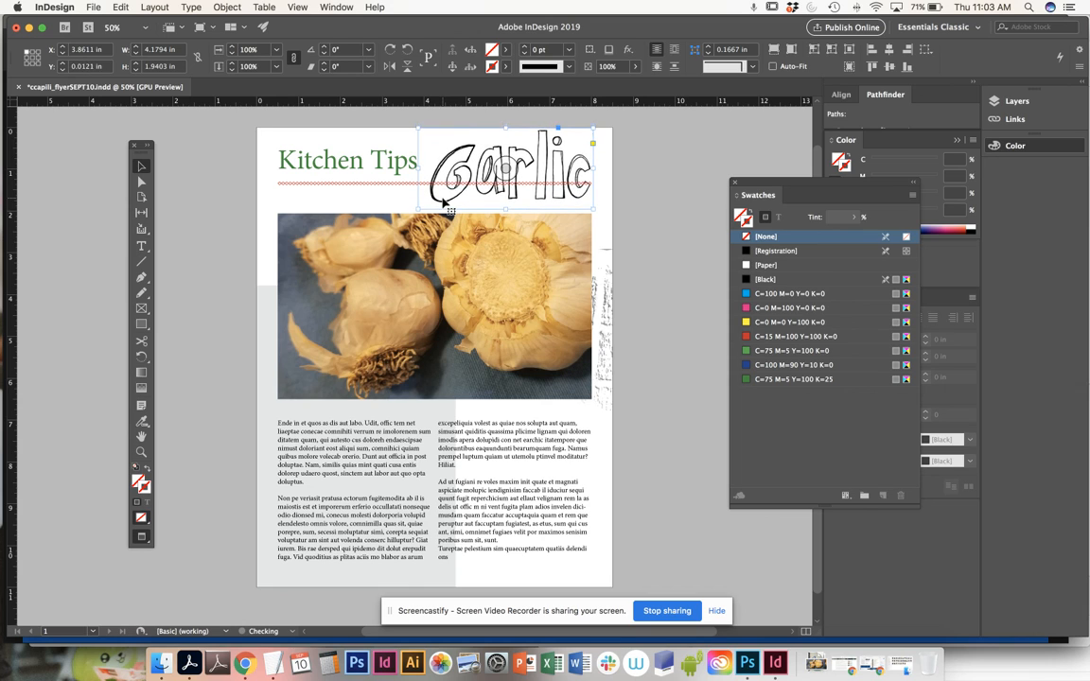
pyautogui.click(655, 191)
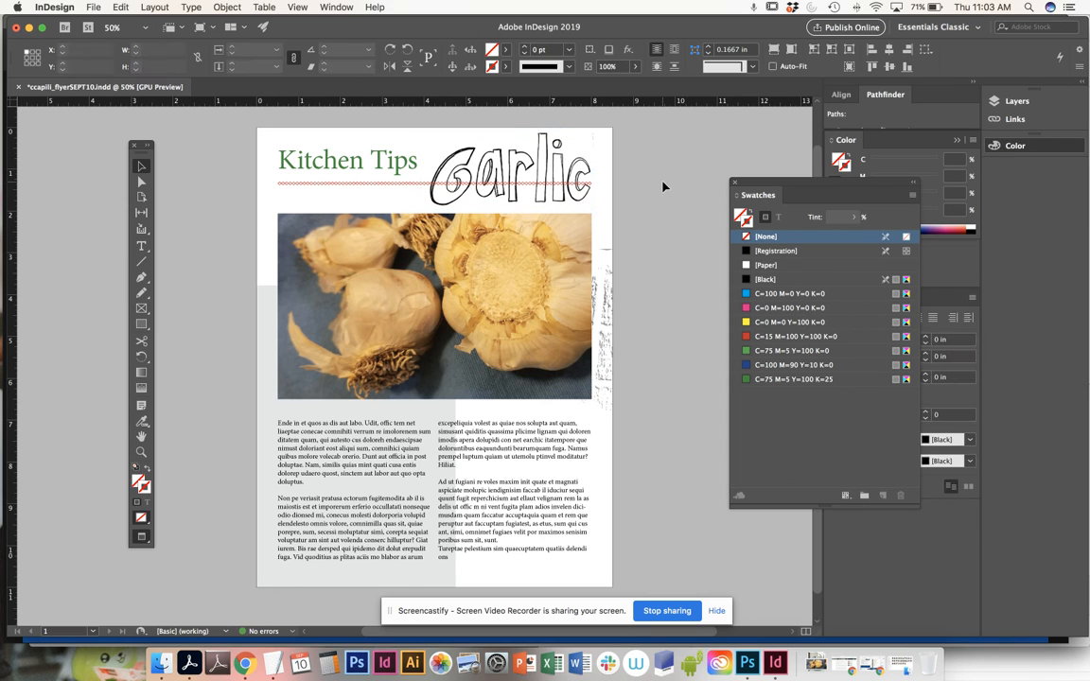
# Step: Shorten the decorative red rule from its right end to the width of the Kitchen Tips heading and save the flyer
pyautogui.click(391, 186)
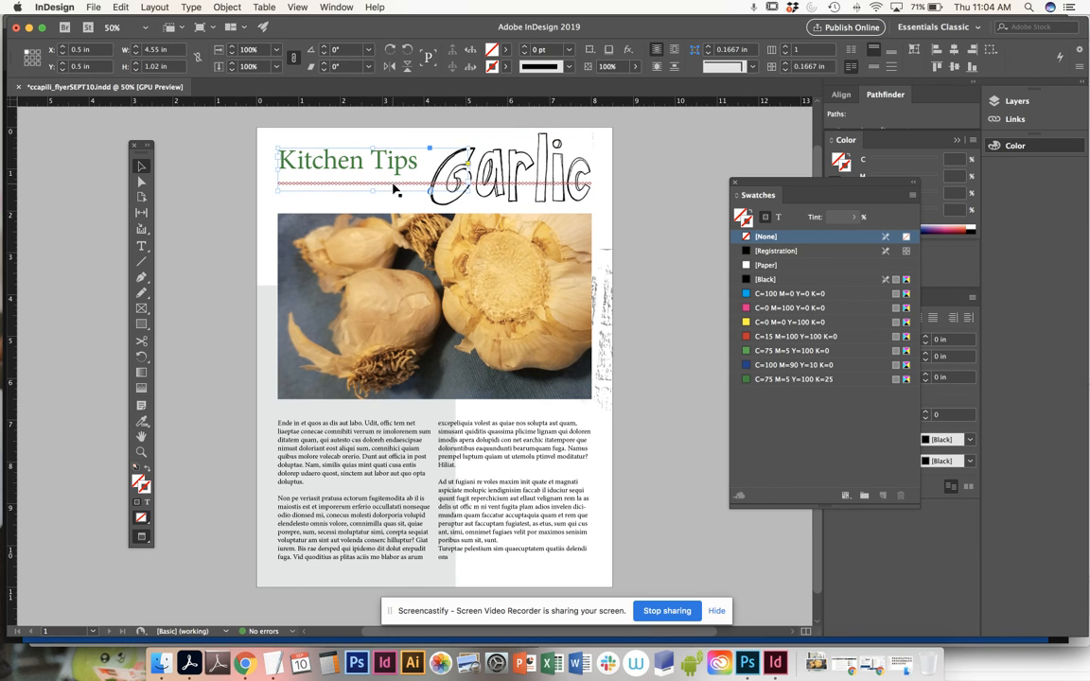
pyautogui.moveTo(584, 183); pyautogui.dragTo(418, 201)
pyautogui.click(674, 166)
pyautogui.press('cmd+s')
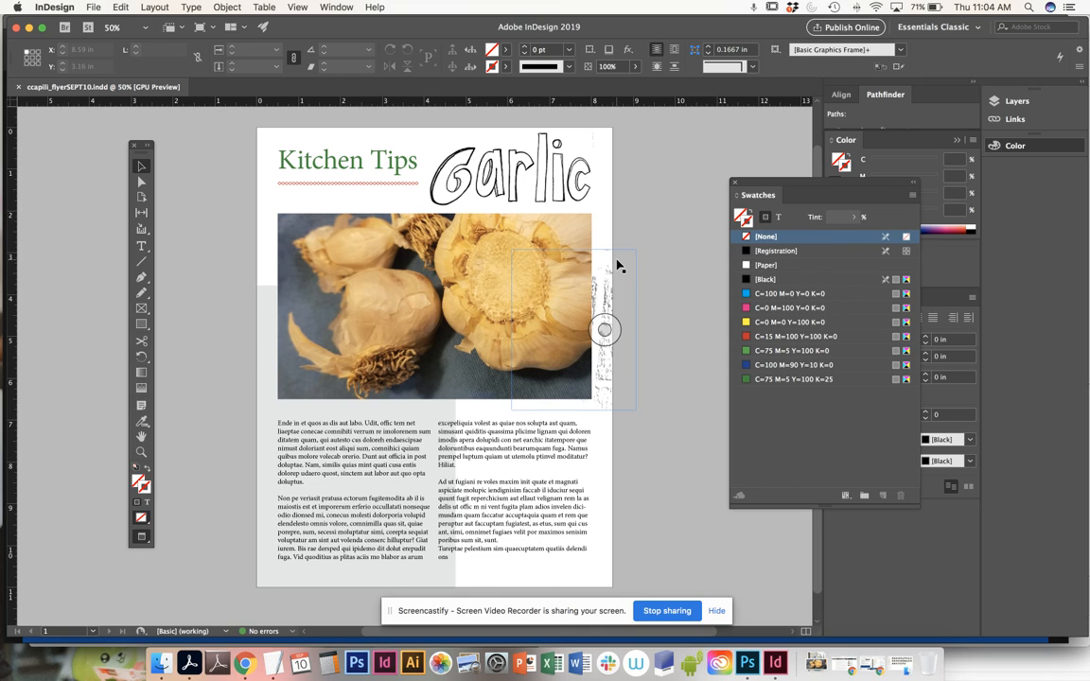